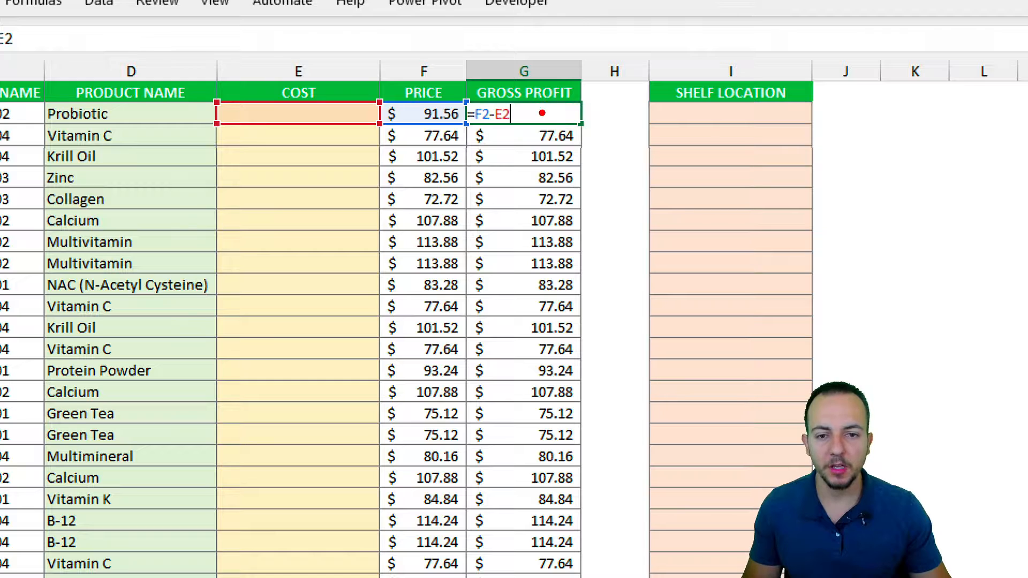
- Examine the Gross Profit formula =F2-E2 and the empty Cost cells beside the product names
{"action": "mouse_move", "coordinate": [398, 96]}
{"action": "left_mouse_down"}
{"action": "mouse_move", "coordinate": [441, 127]}
{"action": "mouse_move", "coordinate": [464, 128]}
{"action": "left_mouse_up"}
{"action": "left_click_drag", "start_coordinate": [274, 101], "coordinate": [348, 125]}
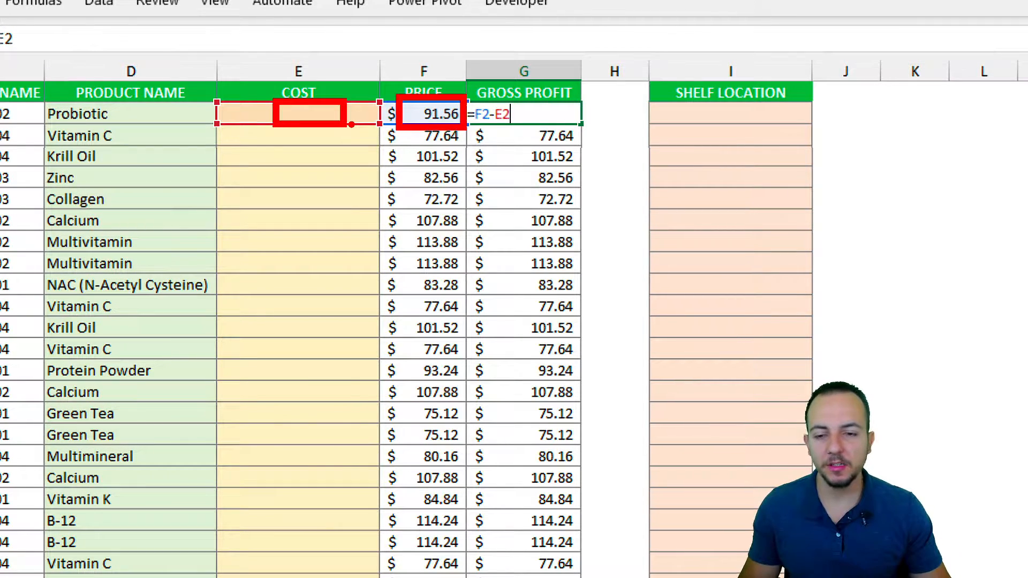
{"action": "key", "text": "Escape"}
{"action": "key", "text": "Escape"}
{"action": "left_click_drag", "start_coordinate": [318, 112], "coordinate": [285, 431]}
{"action": "left_click", "coordinate": [303, 118]}
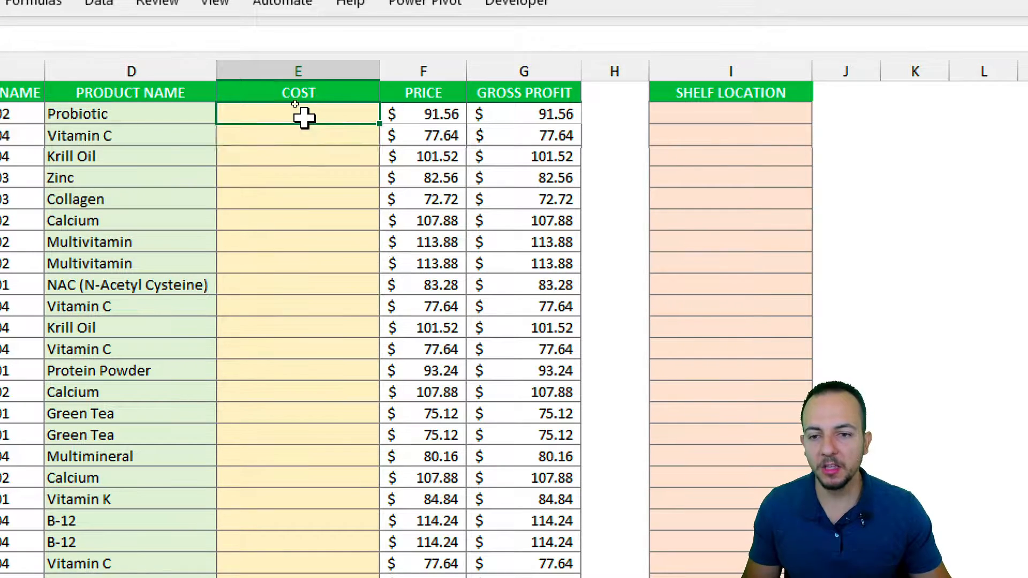
{"action": "left_click_drag", "start_coordinate": [303, 119], "coordinate": [316, 404]}
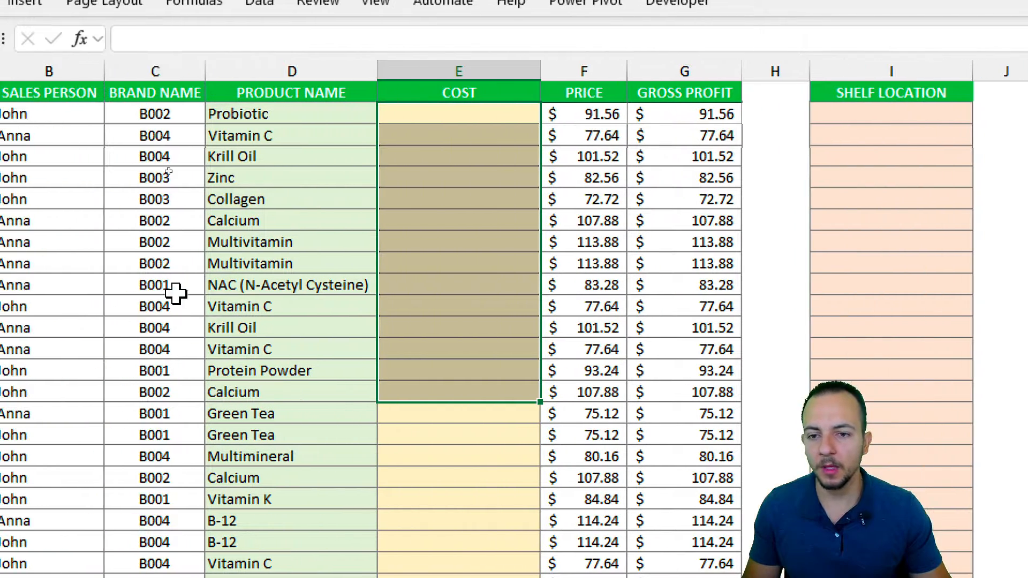
{"action": "left_click", "coordinate": [452, 115]}
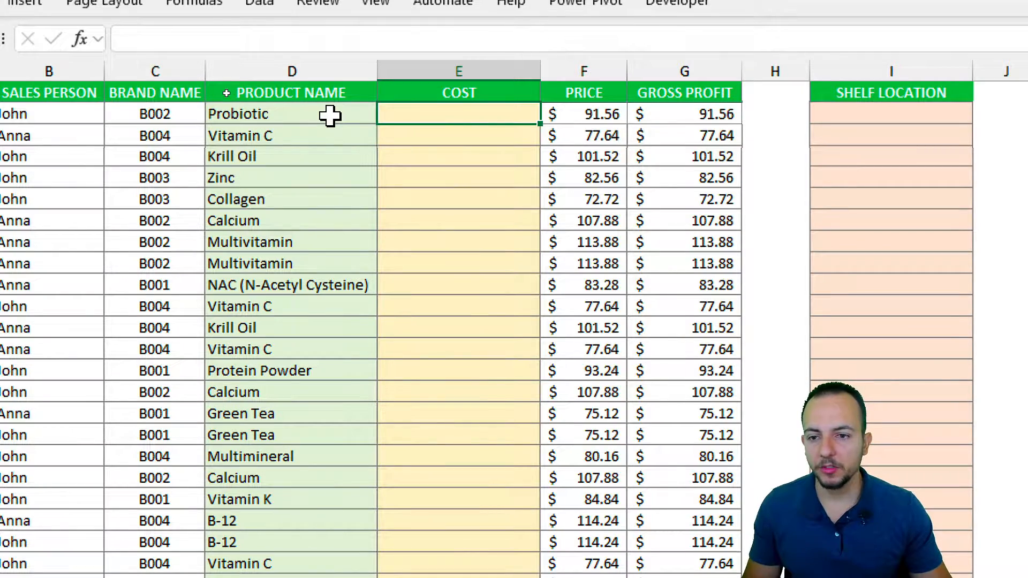
{"action": "left_click_drag", "start_coordinate": [296, 138], "coordinate": [484, 138]}
{"action": "left_click", "coordinate": [483, 138]}
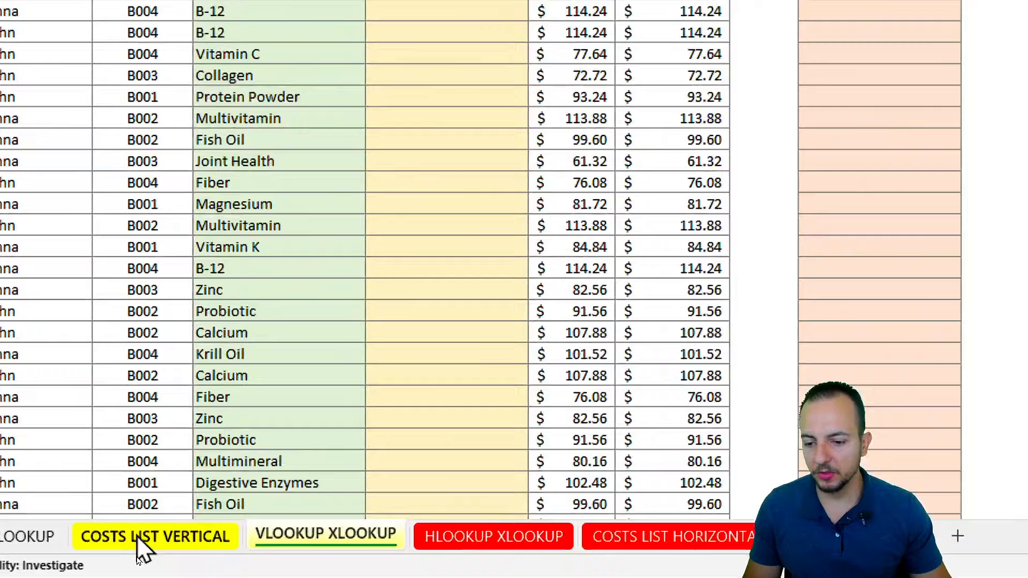
- Look up Vitamin C and its cost on the COSTS LIST VERTICAL sheet and return to the VLOOKUP XLOOKUP sheet
{"action": "left_click", "coordinate": [138, 555]}
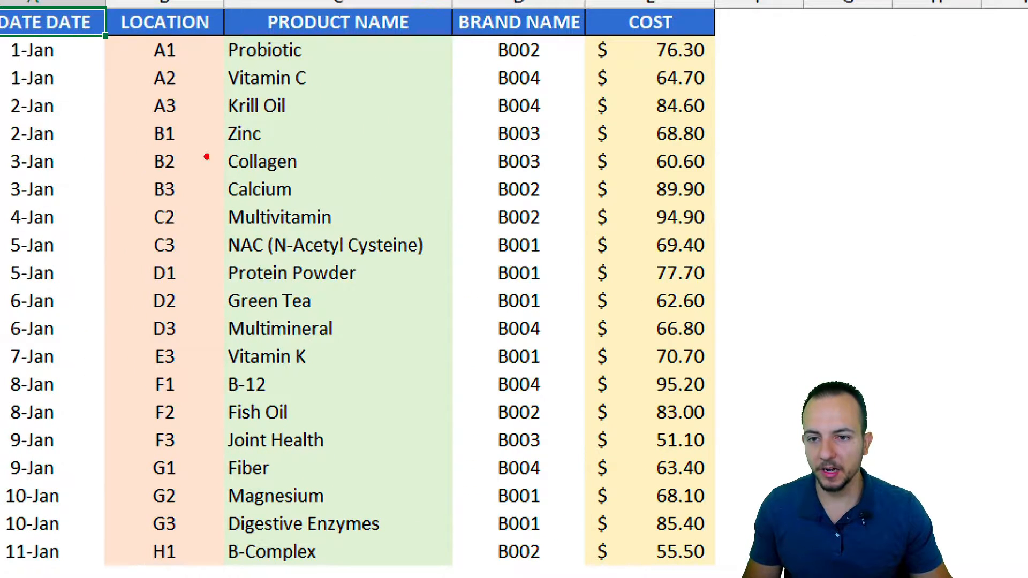
{"action": "left_click_drag", "start_coordinate": [213, 58], "coordinate": [325, 95]}
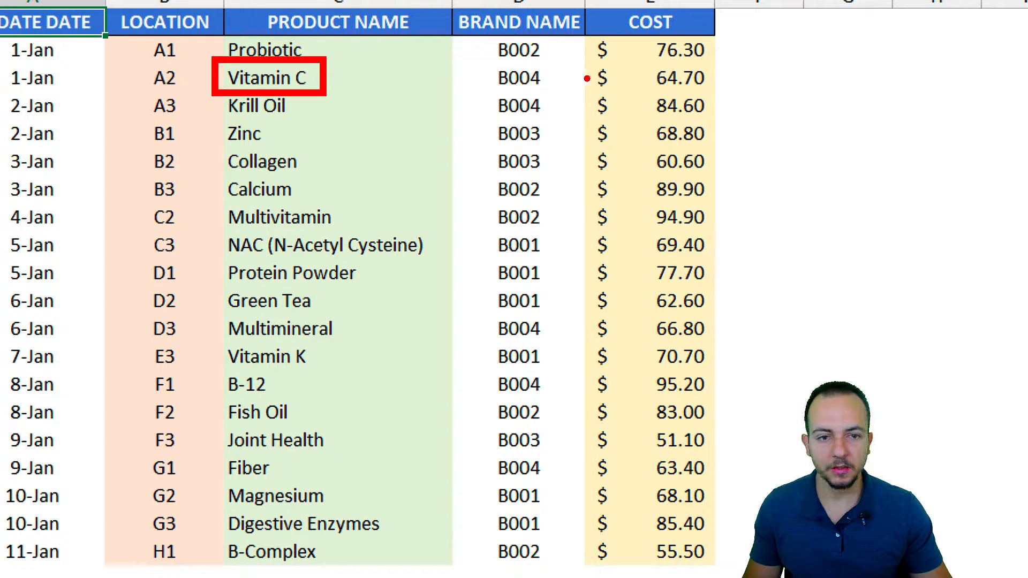
{"action": "left_click_drag", "start_coordinate": [589, 79], "coordinate": [357, 78]}
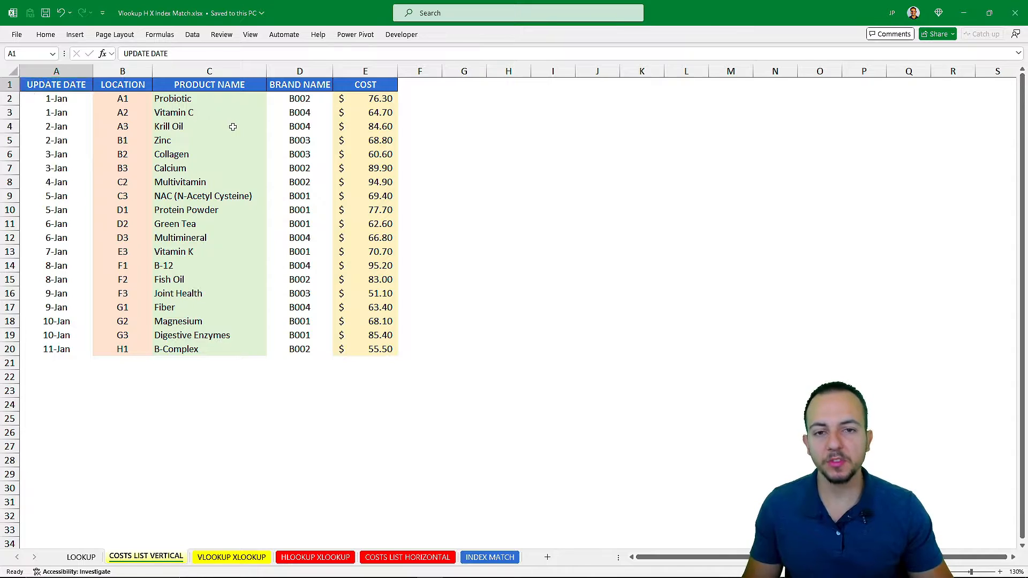
{"action": "key", "text": "ctrl+Page_Down"}
{"action": "key", "text": "Up"}
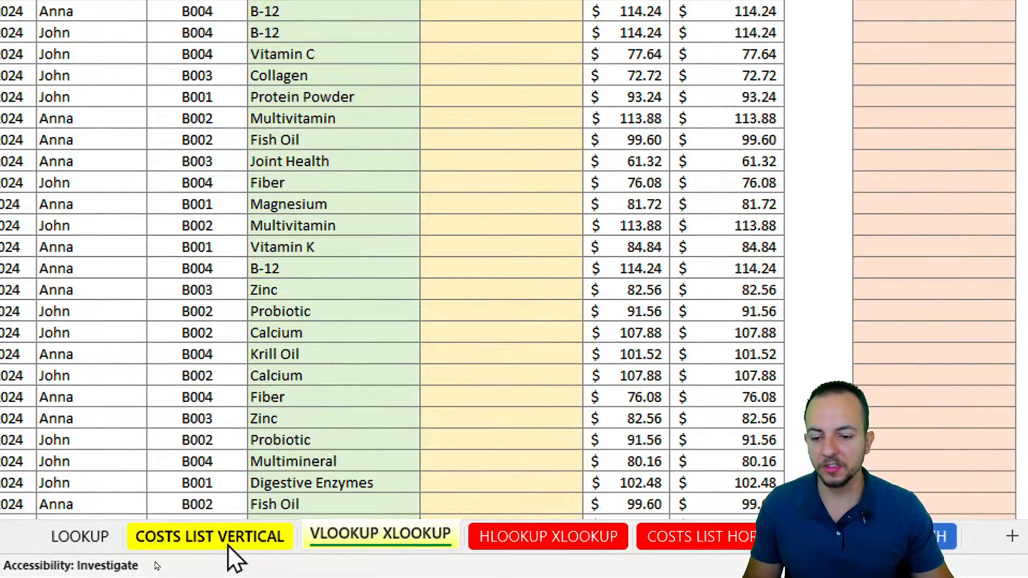
- Examine the end of the table on the COSTS LIST VERTICAL sheet and the empty rows beneath it
{"action": "left_click", "coordinate": [230, 536]}
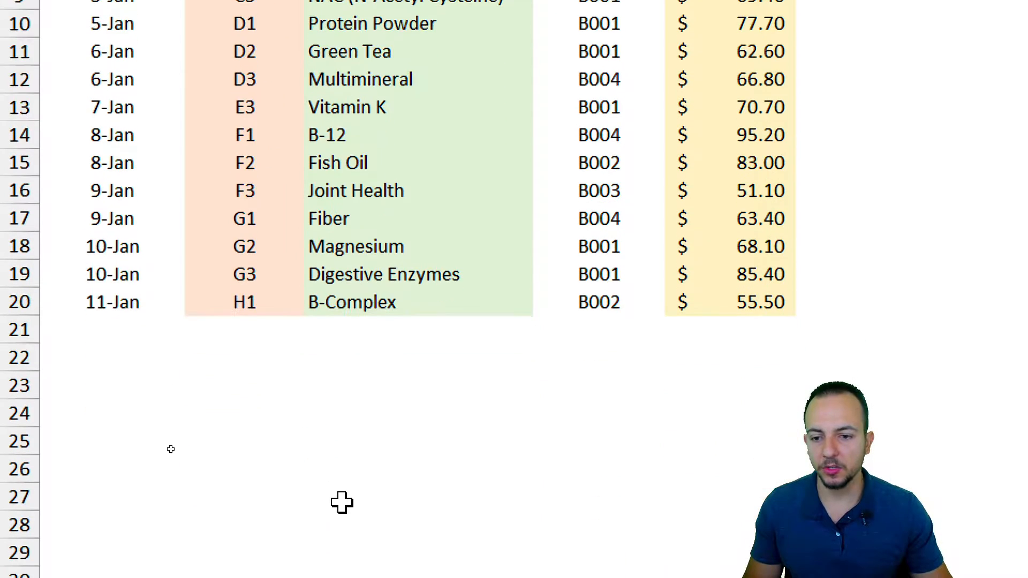
{"action": "left_click_drag", "start_coordinate": [350, 423], "coordinate": [350, 321]}
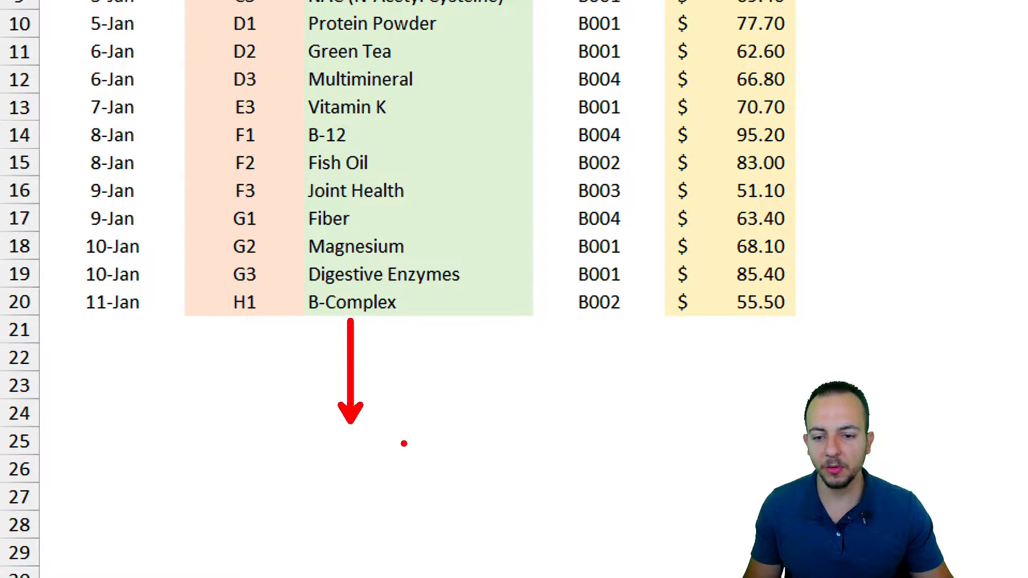
{"action": "left_click_drag", "start_coordinate": [406, 438], "coordinate": [406, 293]}
{"action": "left_click_drag", "start_coordinate": [455, 442], "coordinate": [455, 281]}
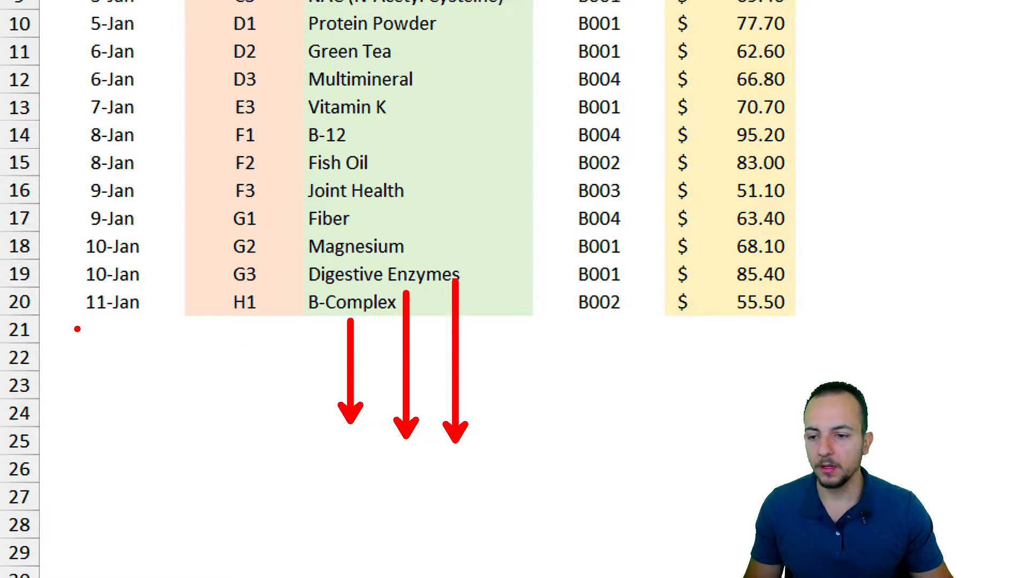
{"action": "left_click_drag", "start_coordinate": [77, 328], "coordinate": [609, 329]}
{"action": "left_click_drag", "start_coordinate": [67, 359], "coordinate": [643, 359]}
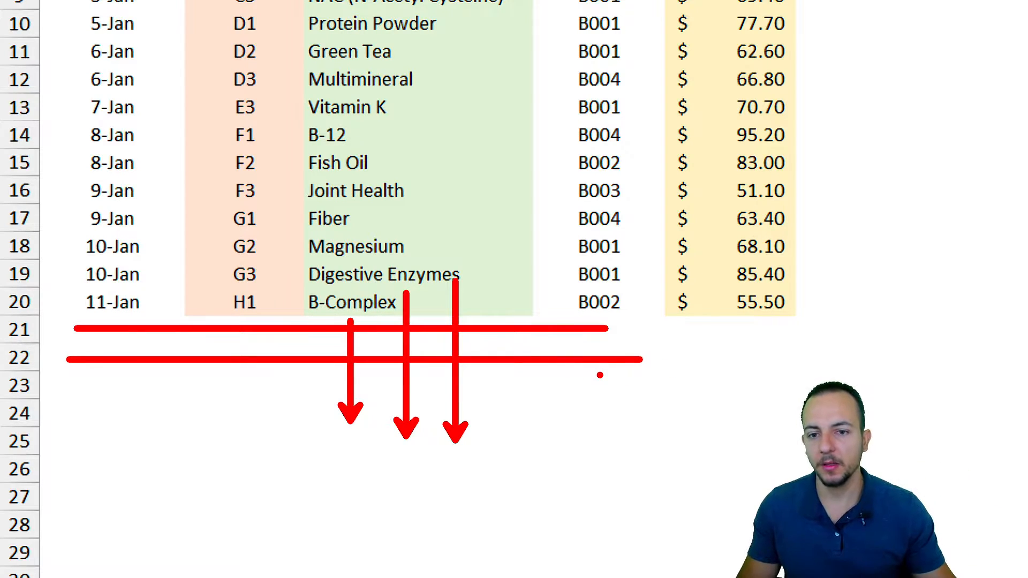
{"action": "key", "text": "Escape"}
{"action": "scroll", "coordinate": [599, 345], "scroll_direction": "up", "scroll_amount": 3}
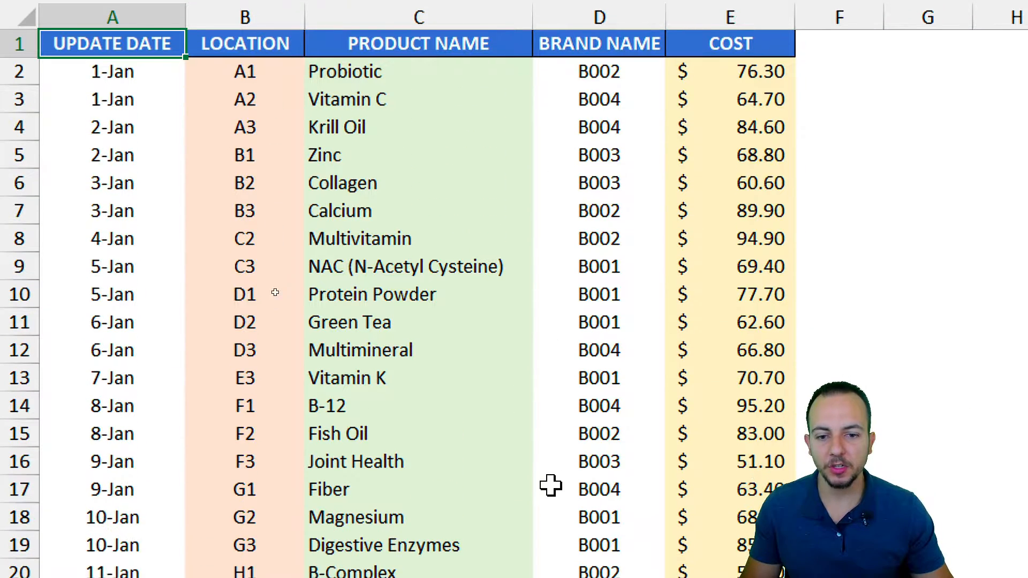
- Examine how the Product Name column runs down the costs list and lines up with the Cost column
{"action": "key", "text": "ctrl+2"}
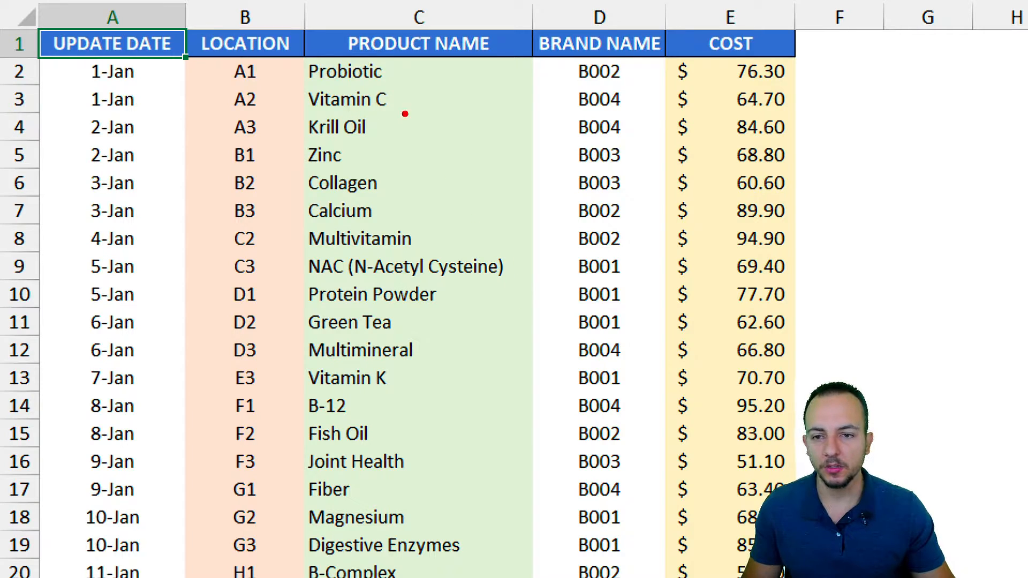
{"action": "left_click_drag", "start_coordinate": [470, 336], "coordinate": [456, 88]}
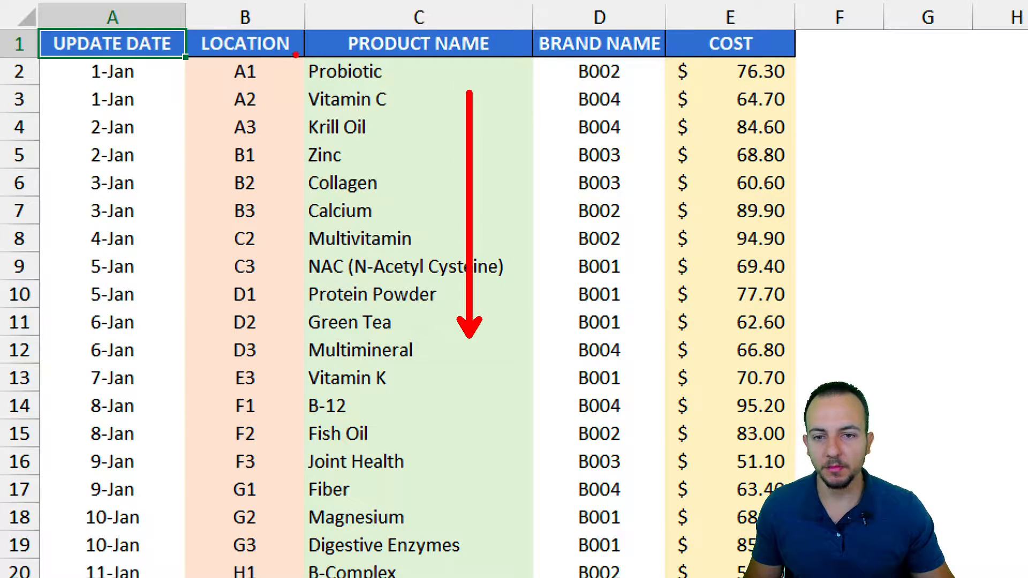
{"action": "left_click_drag", "start_coordinate": [278, 53], "coordinate": [413, 87]}
{"action": "key", "text": "ctrl+z"}
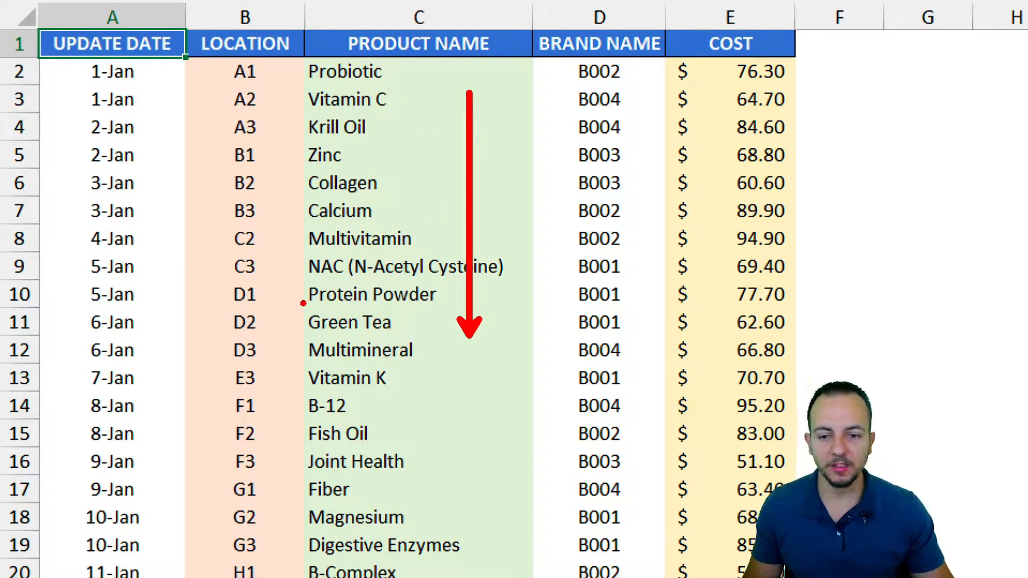
{"action": "mouse_move", "coordinate": [300, 301]}
{"action": "left_mouse_down"}
{"action": "mouse_move", "coordinate": [546, 372]}
{"action": "mouse_move", "coordinate": [689, 320]}
{"action": "mouse_move", "coordinate": [715, 362]}
{"action": "left_mouse_up"}
{"action": "mouse_move", "coordinate": [775, 298]}
{"action": "left_mouse_down"}
{"action": "mouse_move", "coordinate": [717, 309]}
{"action": "mouse_move", "coordinate": [743, 290]}
{"action": "left_mouse_up"}
{"action": "key", "text": "Escape"}
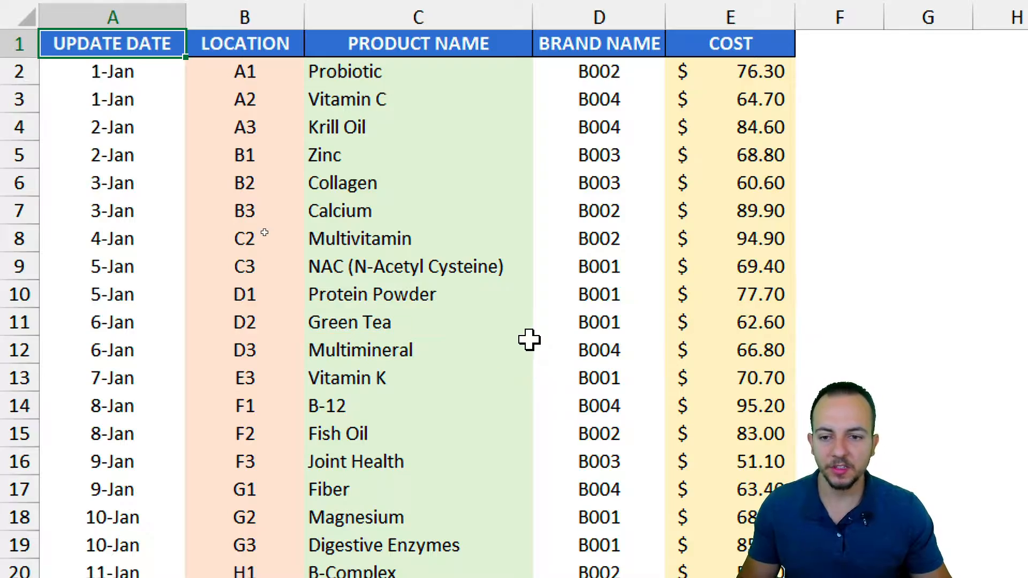
- Start a VLOOKUP formula in cell E2 of the VLOOKUP XLOOKUP sheet with D2 as the lookup value
{"action": "left_click", "coordinate": [252, 557]}
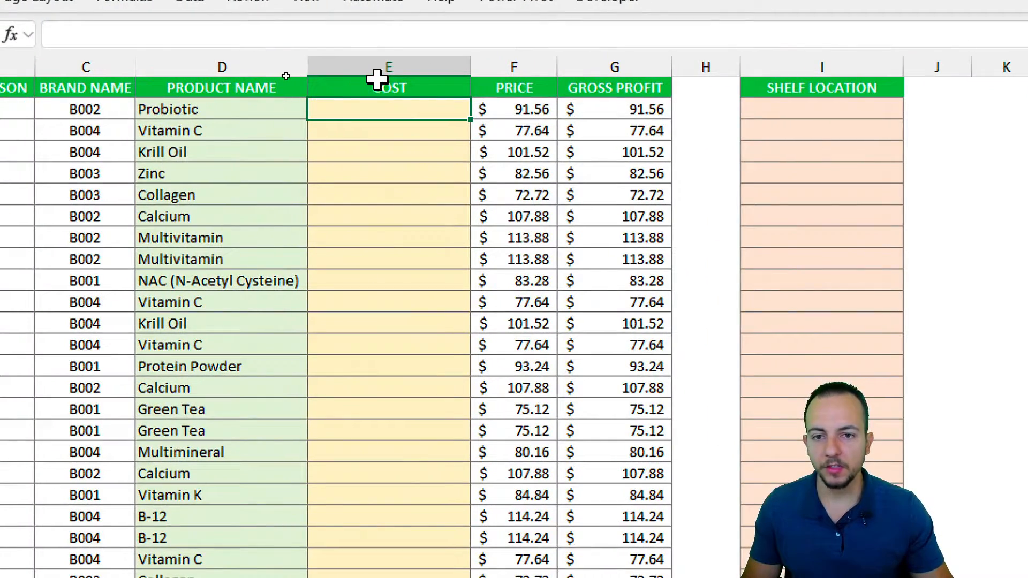
{"action": "left_click", "coordinate": [344, 90]}
{"action": "left_click", "coordinate": [259, 107]}
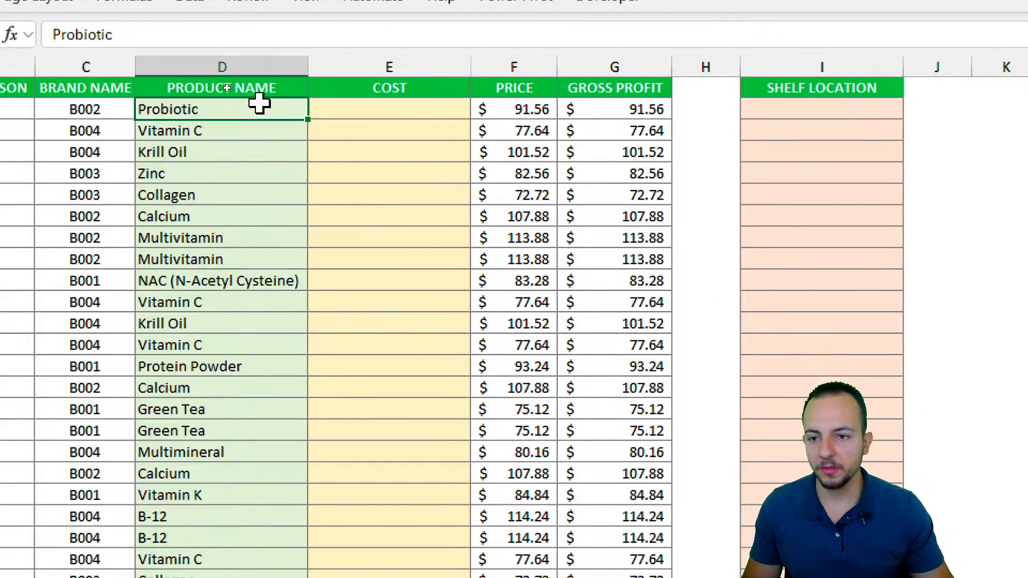
{"action": "left_click", "coordinate": [351, 107]}
{"action": "type", "text": "="}
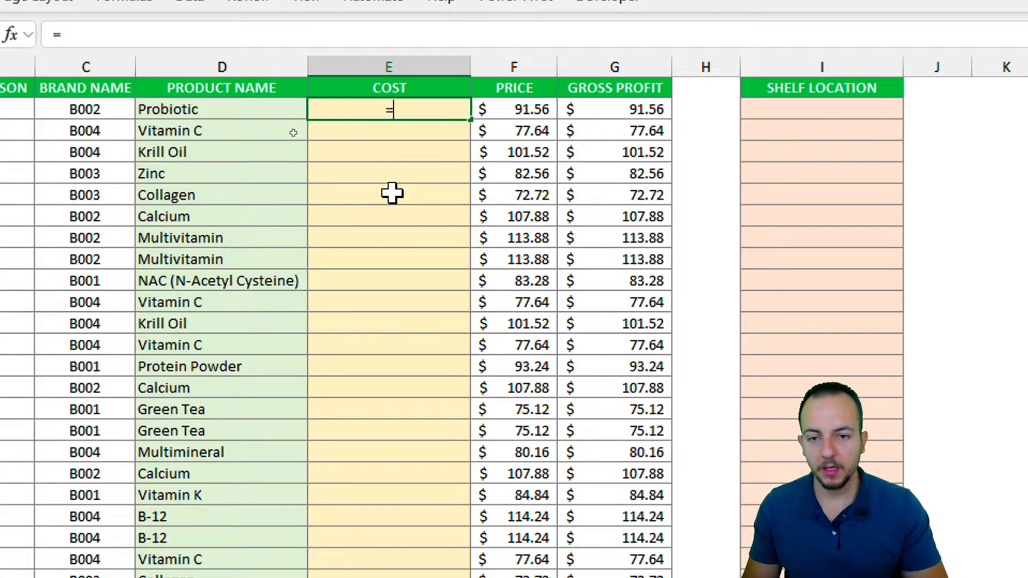
{"action": "type", "text": "vlo"}
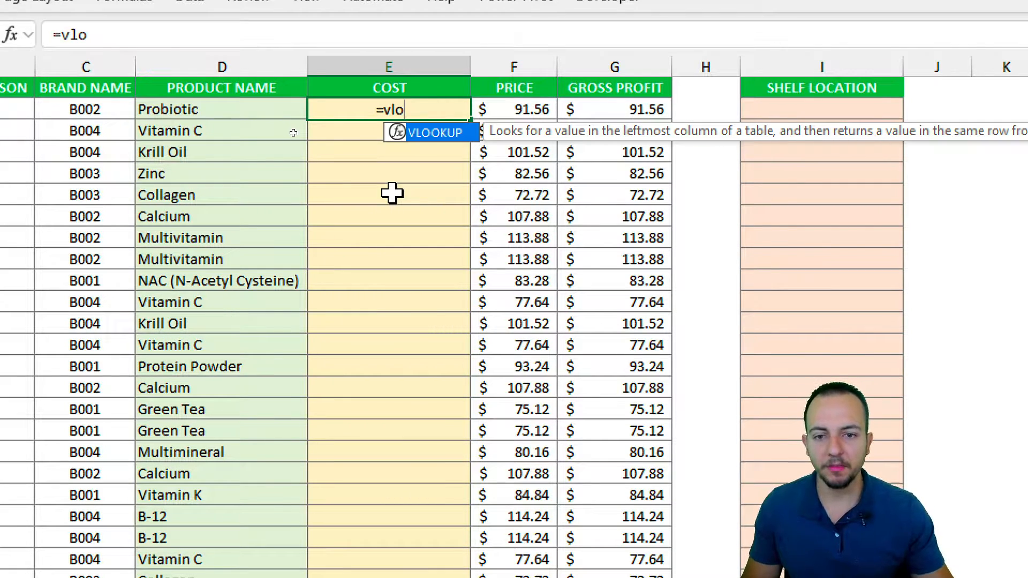
{"action": "double_click", "coordinate": [432, 134]}
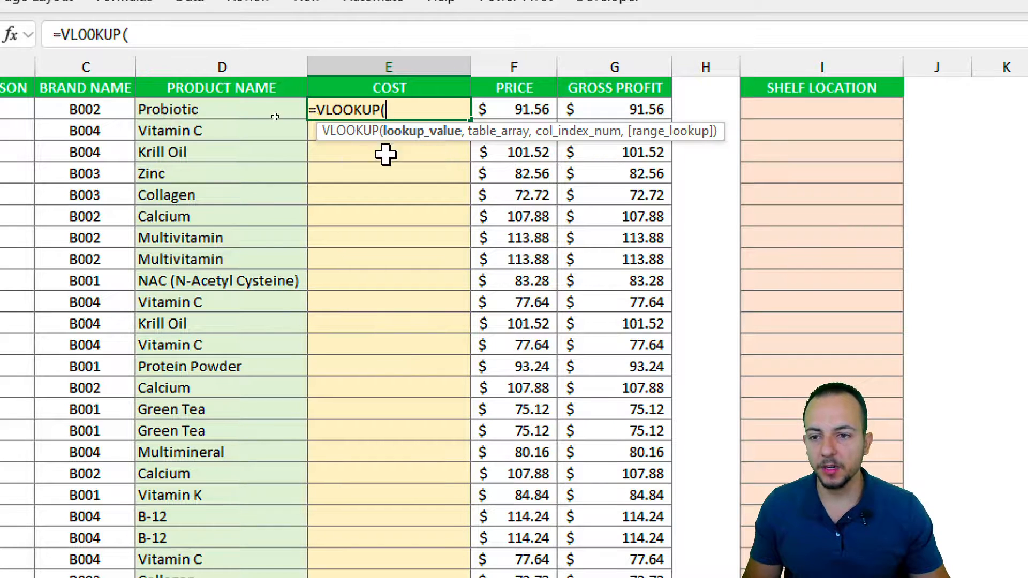
{"action": "left_click", "coordinate": [218, 107]}
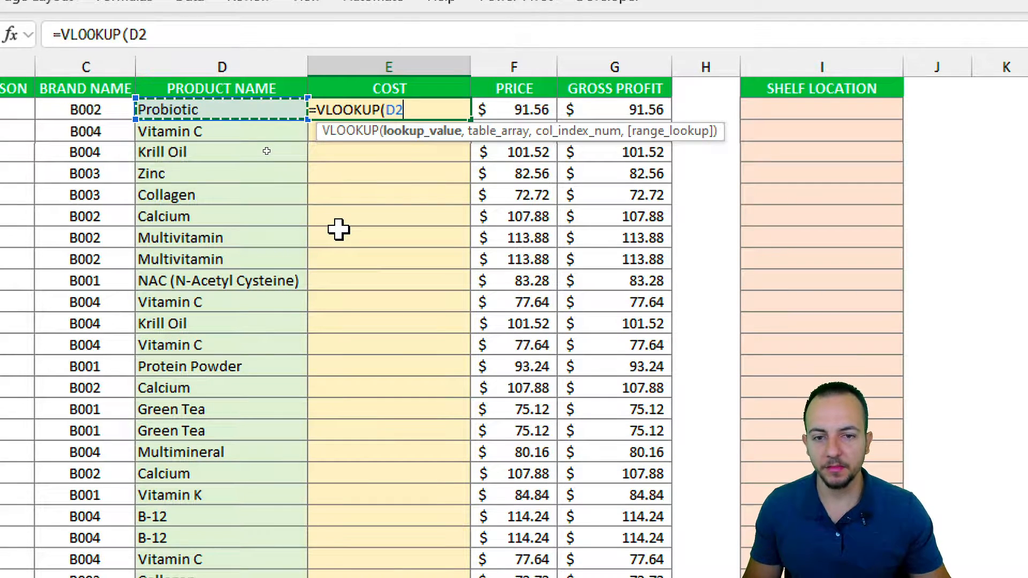
{"action": "type", "text": ","}
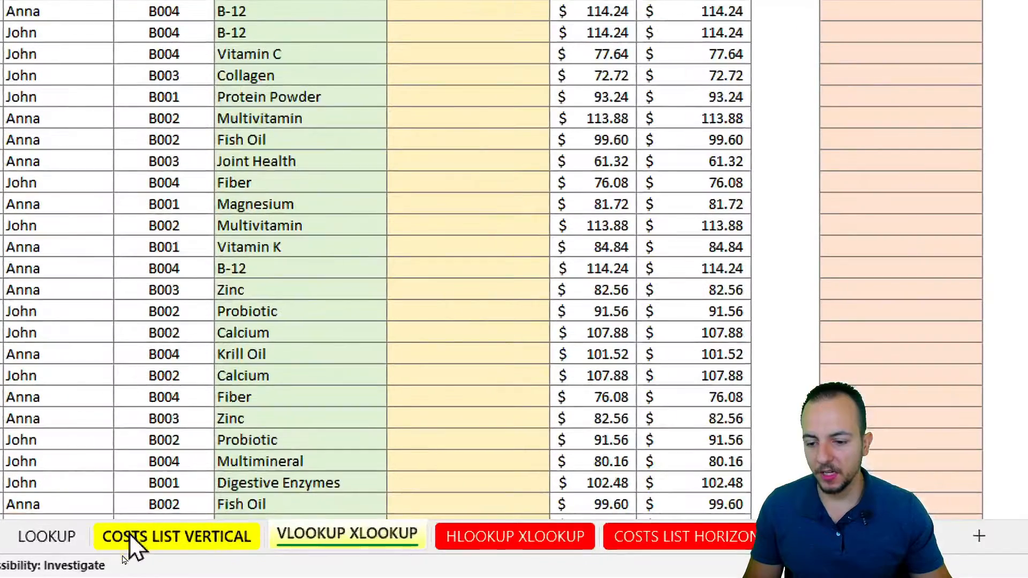
- Set the VLOOKUP table array to columns C:E of the COSTS LIST VERTICAL sheet
{"action": "left_click", "coordinate": [137, 535]}
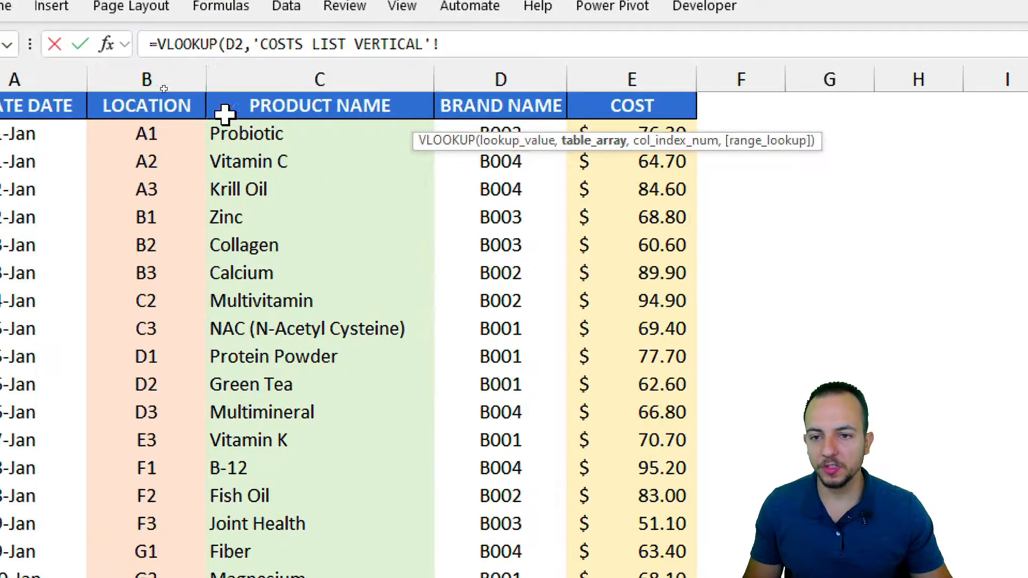
{"action": "left_click_drag", "start_coordinate": [198, 73], "coordinate": [291, 74]}
{"action": "left_click_drag", "start_coordinate": [484, 86], "coordinate": [608, 73]}
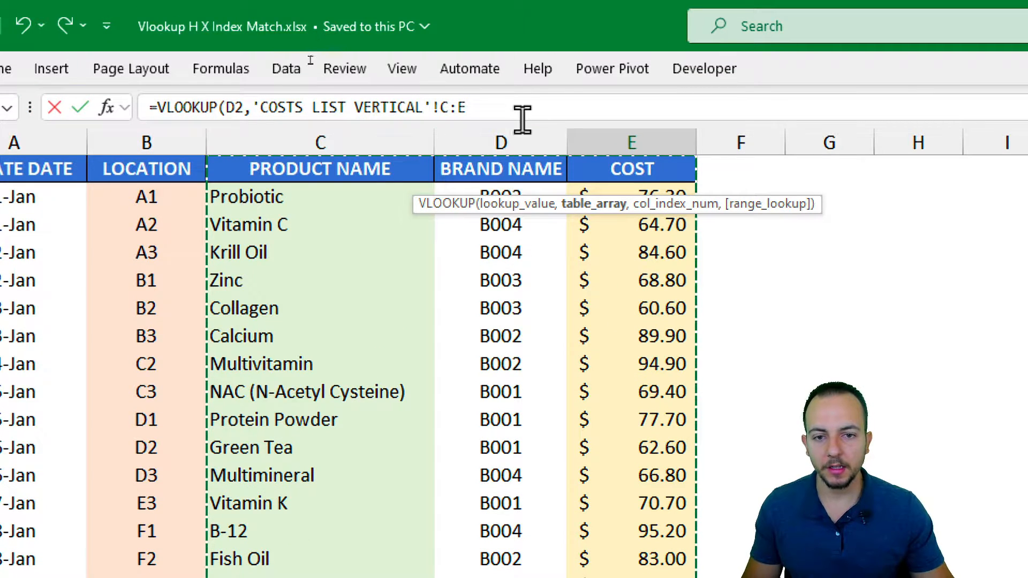
{"action": "type", "text": ","}
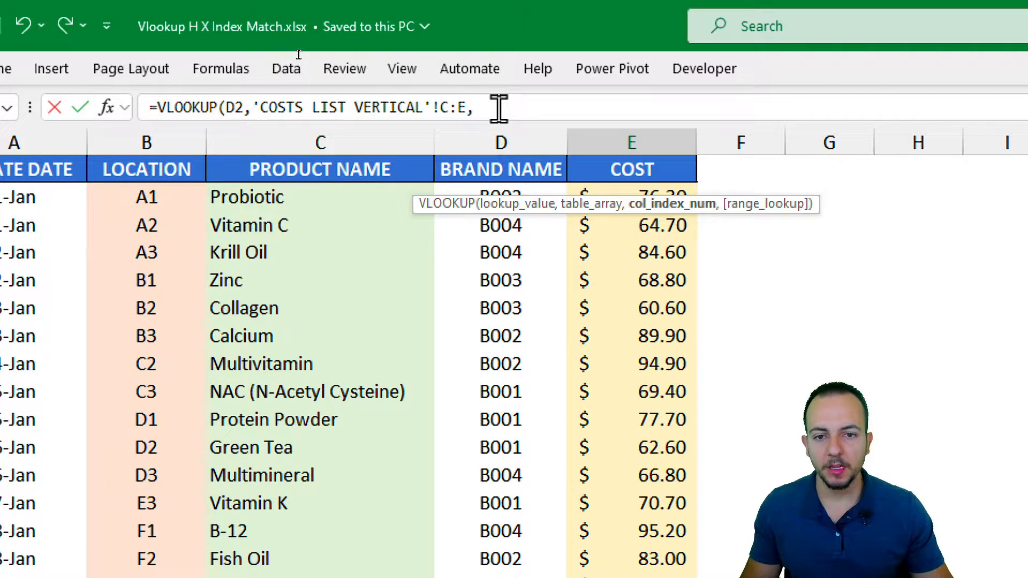
{"action": "left_click", "coordinate": [498, 108]}
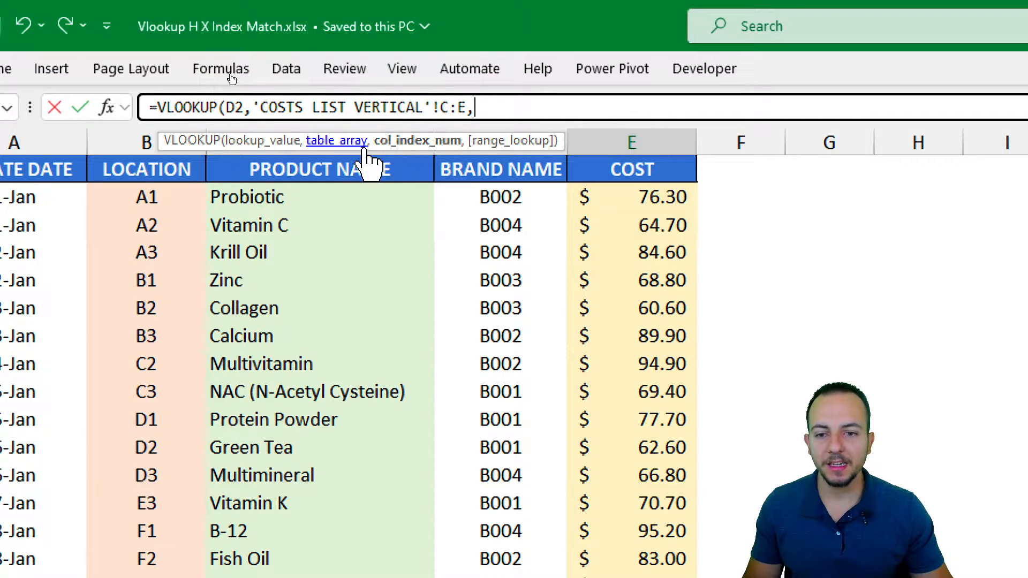
{"action": "left_click_drag", "start_coordinate": [355, 150], "coordinate": [399, 139]}
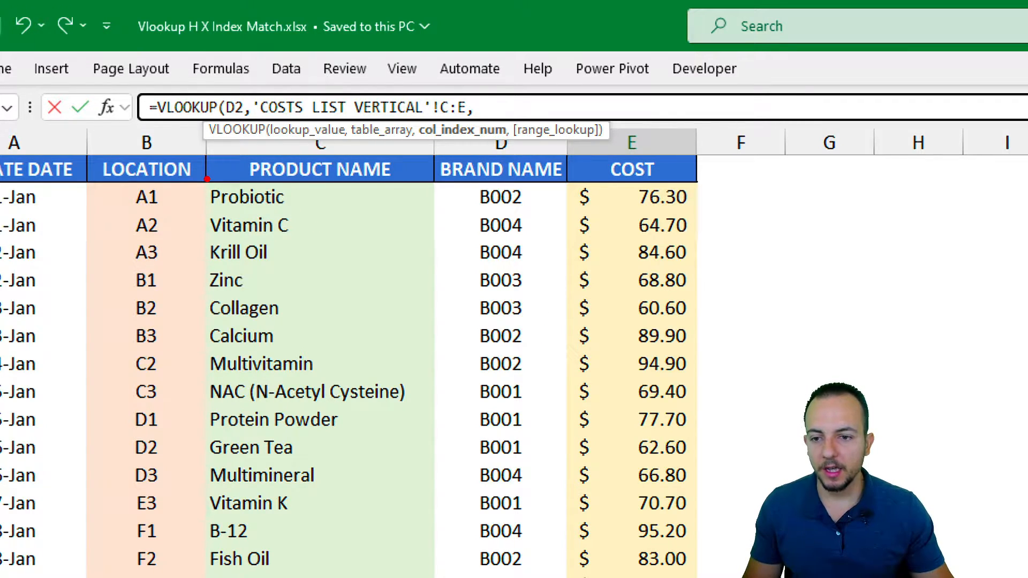
- Complete the VLOOKUP arguments with column index 3 for Cost and FALSE for an exact match, closing the parenthesis
{"action": "mouse_move", "coordinate": [206, 155]}
{"action": "left_mouse_down"}
{"action": "mouse_move", "coordinate": [428, 298]}
{"action": "mouse_move", "coordinate": [663, 516]}
{"action": "mouse_move", "coordinate": [699, 575]}
{"action": "left_mouse_up"}
{"action": "mouse_move", "coordinate": [335, 241]}
{"action": "left_mouse_down"}
{"action": "mouse_move", "coordinate": [345, 297]}
{"action": "mouse_move", "coordinate": [386, 337]}
{"action": "left_mouse_up"}
{"action": "mouse_move", "coordinate": [472, 248]}
{"action": "left_mouse_down"}
{"action": "mouse_move", "coordinate": [492, 320]}
{"action": "mouse_move", "coordinate": [535, 329]}
{"action": "left_mouse_up"}
{"action": "mouse_move", "coordinate": [611, 252]}
{"action": "left_mouse_down"}
{"action": "mouse_move", "coordinate": [640, 349]}
{"action": "mouse_move", "coordinate": [593, 352]}
{"action": "left_mouse_up"}
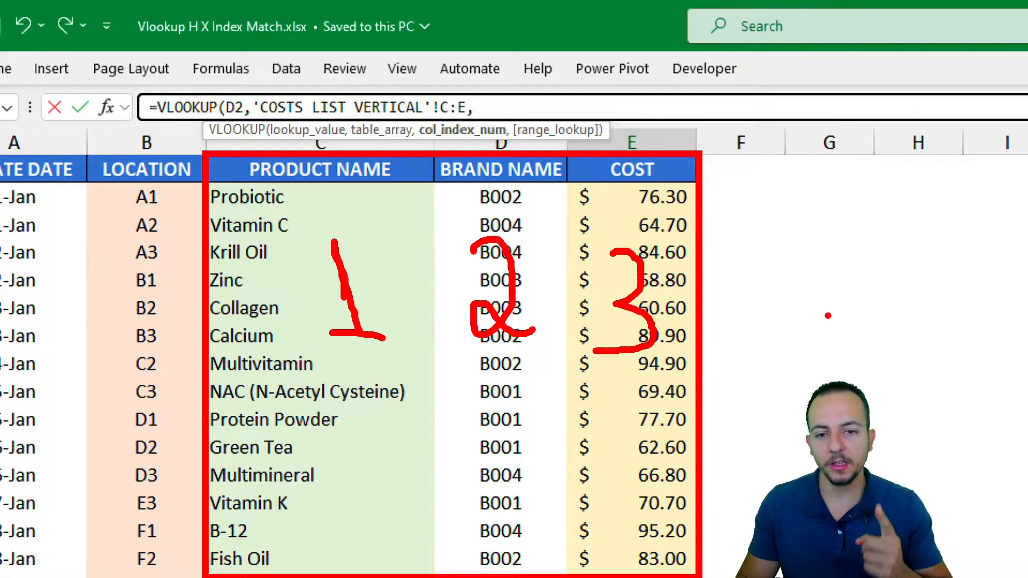
{"action": "key", "text": "Escape"}
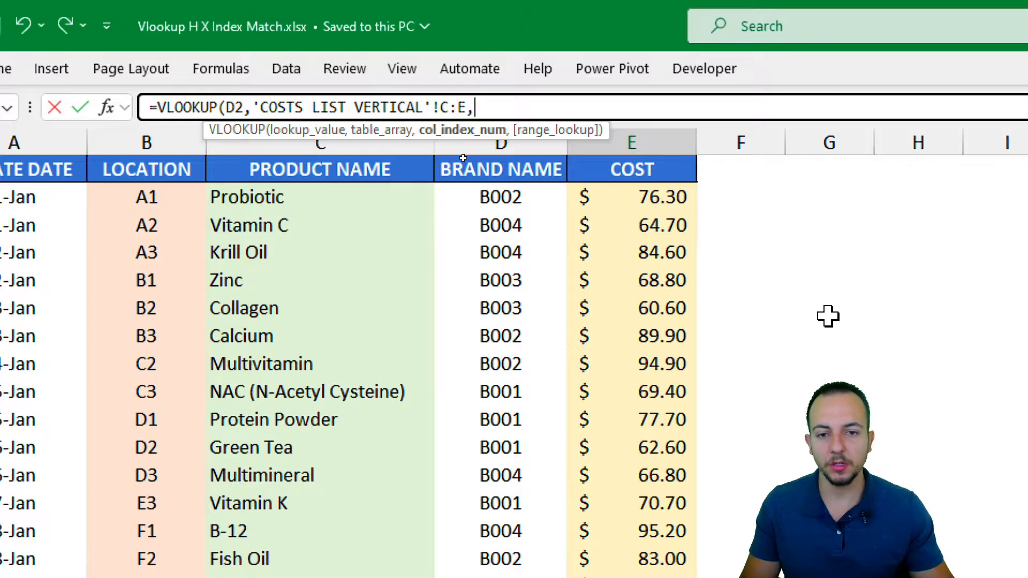
{"action": "type", "text": "3,"}
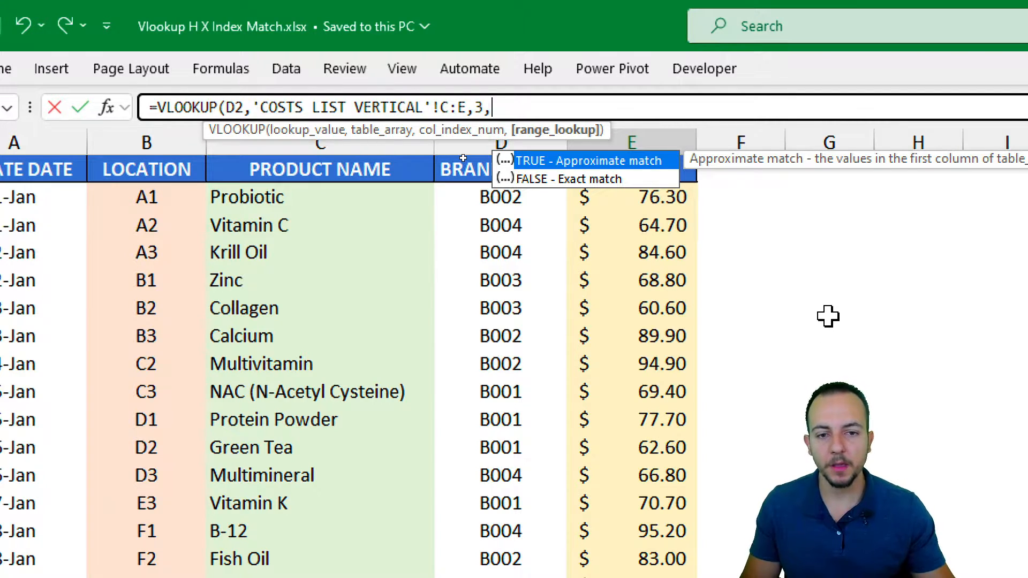
{"action": "left_click", "coordinate": [548, 180]}
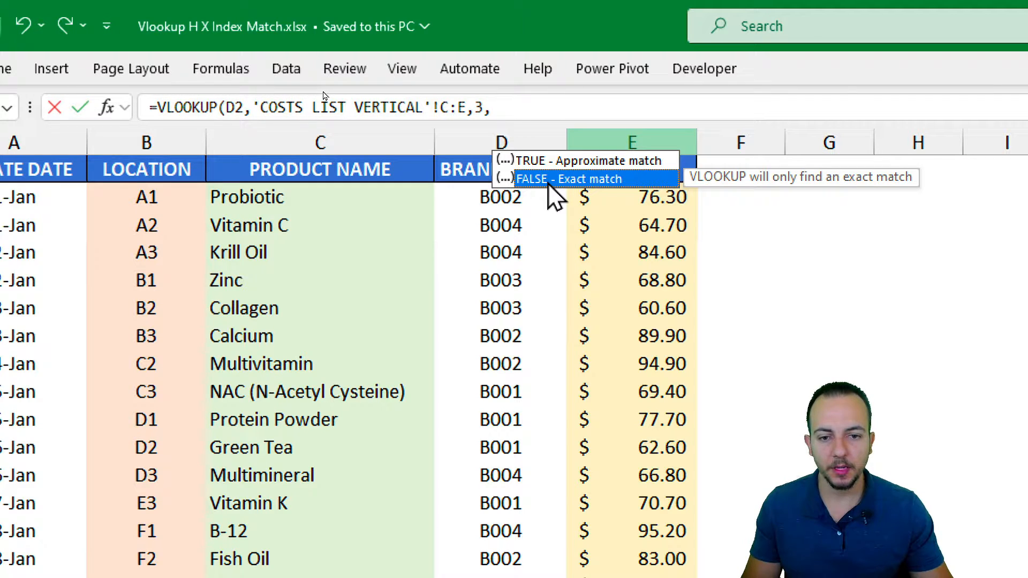
{"action": "double_click", "coordinate": [548, 182]}
{"action": "type", "text": ")"}
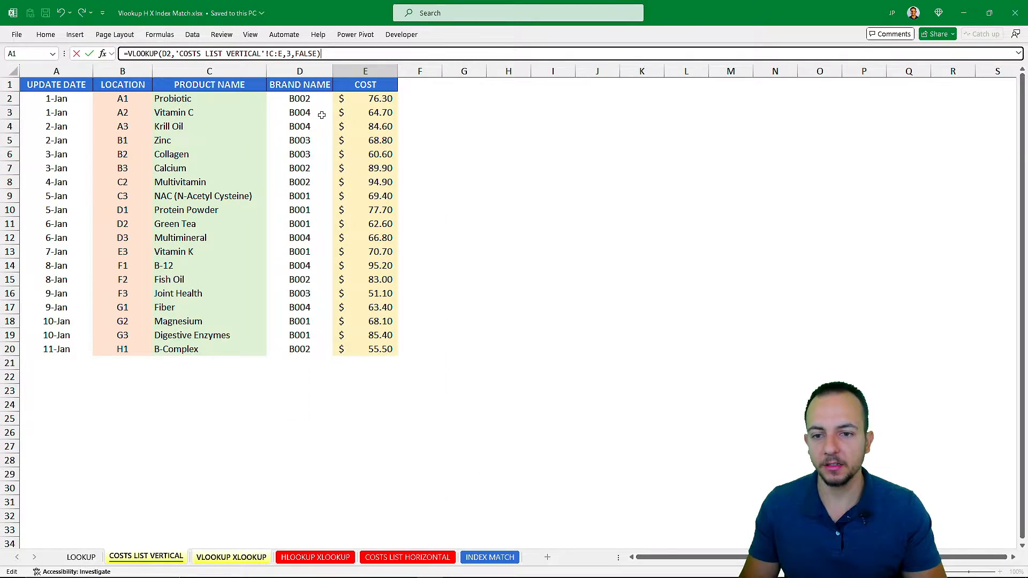
- Confirm the VLOOKUP formula in E2 and fill it down the Cost column to row 259
{"action": "key", "text": "Return"}
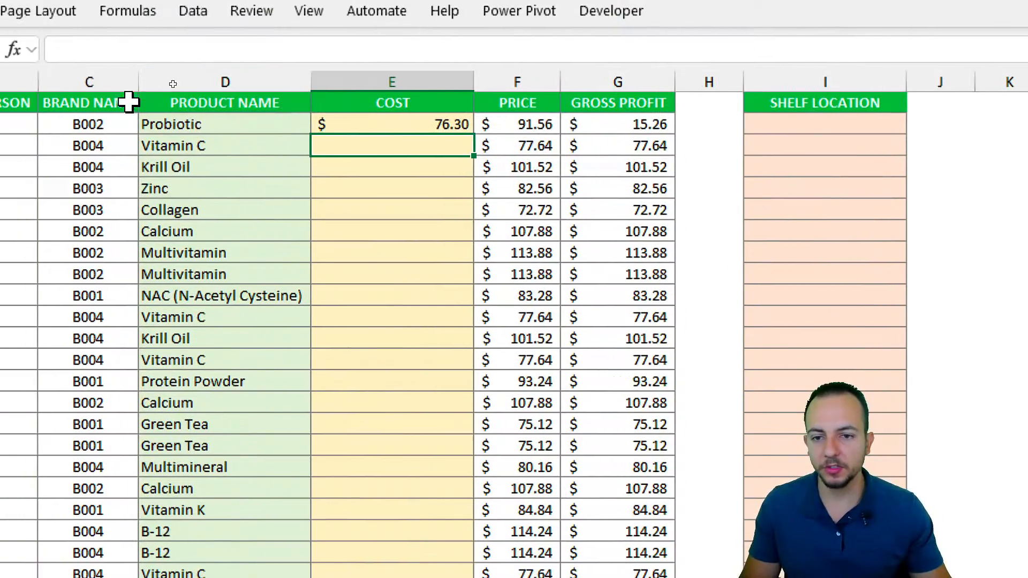
{"action": "left_click", "coordinate": [314, 90]}
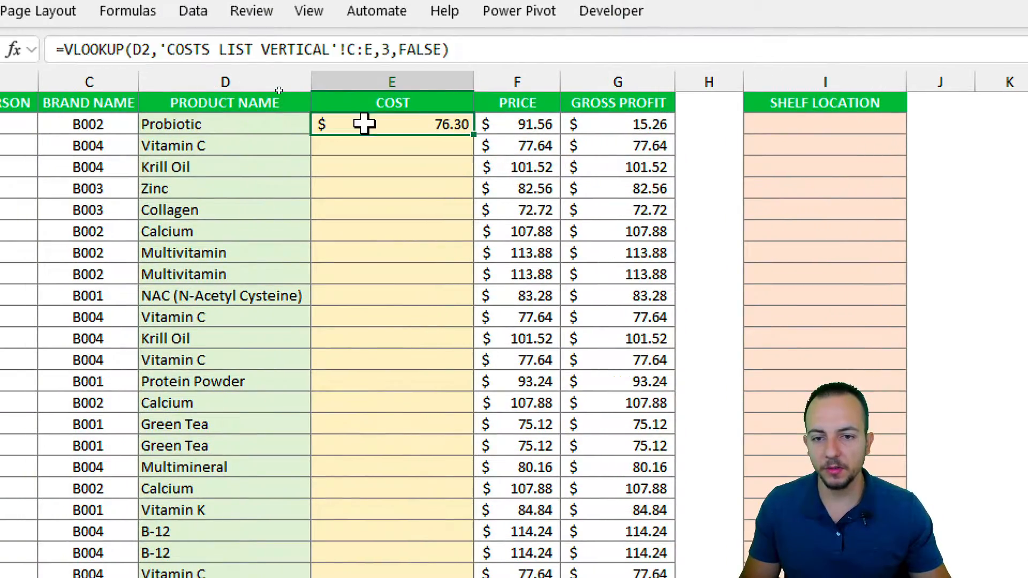
{"action": "left_click_drag", "start_coordinate": [474, 135], "coordinate": [372, 577]}
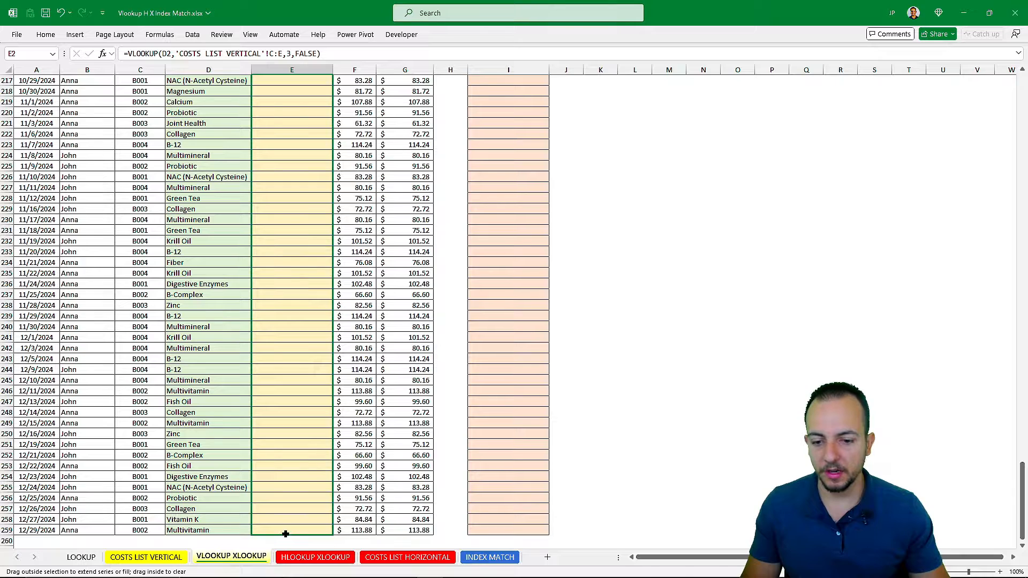
{"action": "left_click_drag", "start_coordinate": [286, 533], "coordinate": [285, 534]}
{"action": "scroll", "coordinate": [327, 374], "scroll_direction": "down", "scroll_amount": 6}
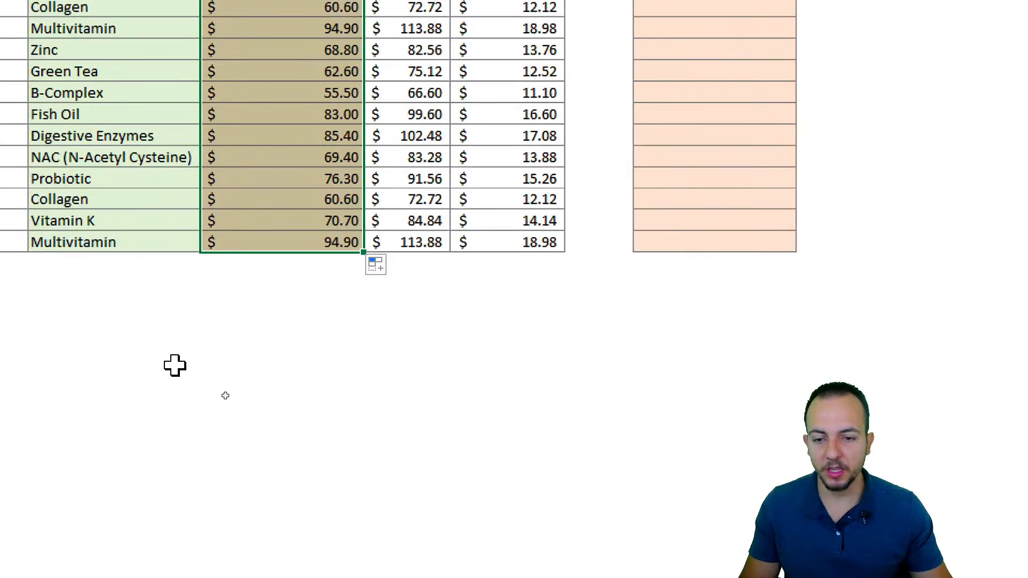
{"action": "mouse_move", "coordinate": [414, 233]}
{"action": "left_mouse_down"}
{"action": "mouse_move", "coordinate": [398, 270]}
{"action": "mouse_move", "coordinate": [412, 230]}
{"action": "left_mouse_up"}
{"action": "left_click_drag", "start_coordinate": [422, 282], "coordinate": [456, 340]}
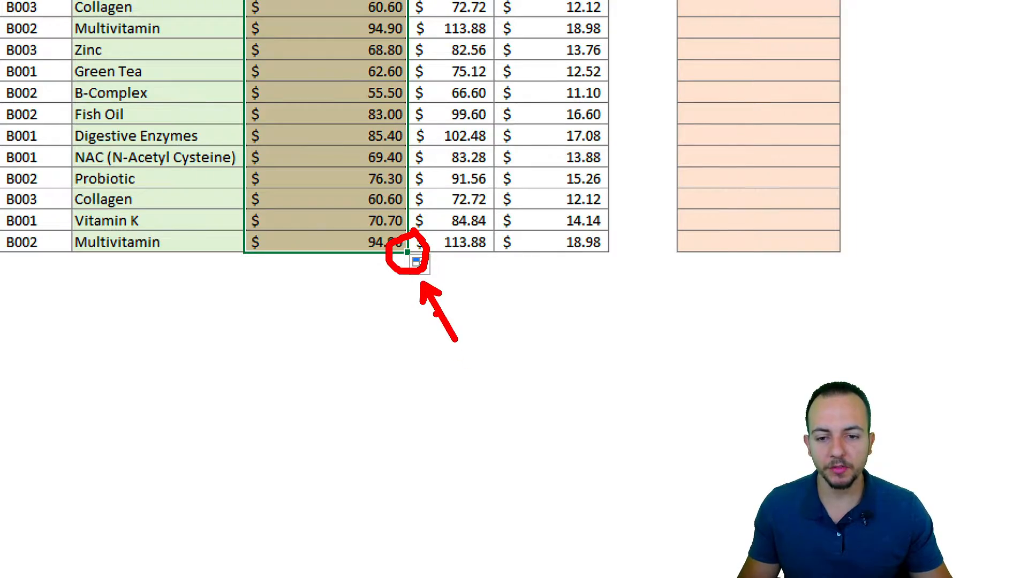
{"action": "key", "text": "Escape"}
{"action": "left_click_drag", "start_coordinate": [407, 252], "coordinate": [407, 273]}
{"action": "key", "text": "ctrl+z"}
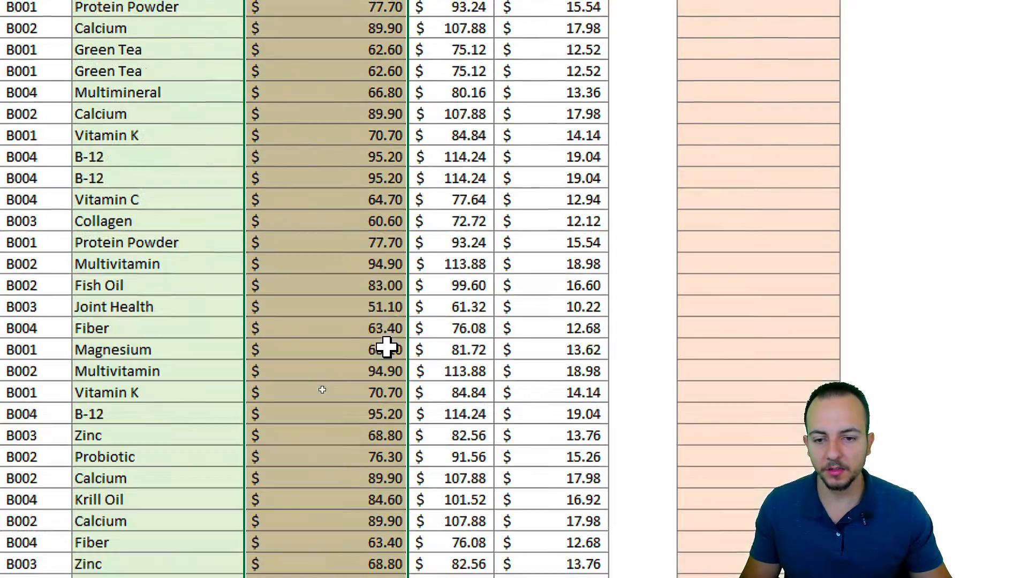
- Compare the Protein Powder cost in row 14 with that product's cost in the COSTS LIST VERTICAL sheet
{"action": "left_click", "coordinate": [335, 241]}
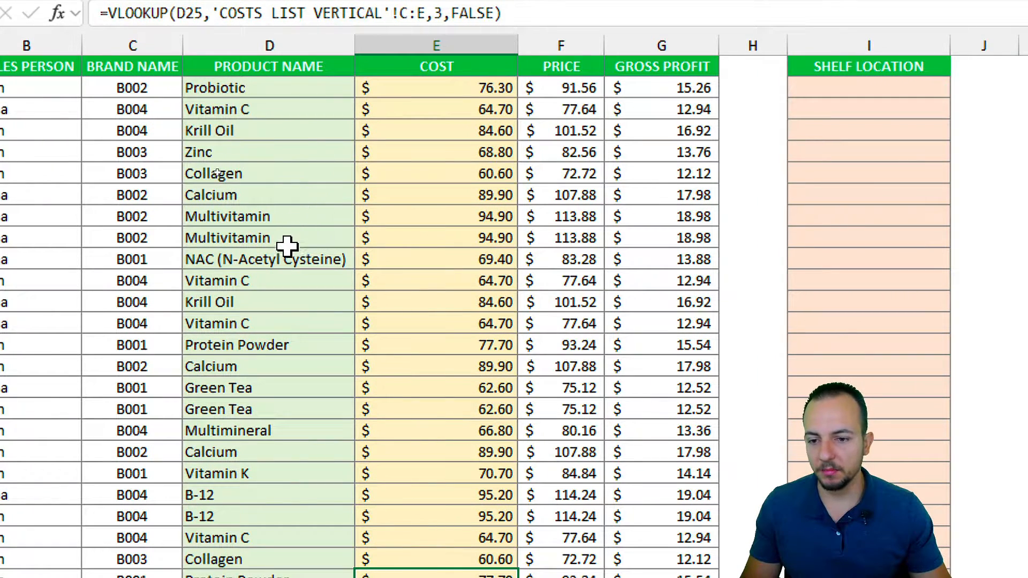
{"action": "left_click_drag", "start_coordinate": [235, 348], "coordinate": [413, 352]}
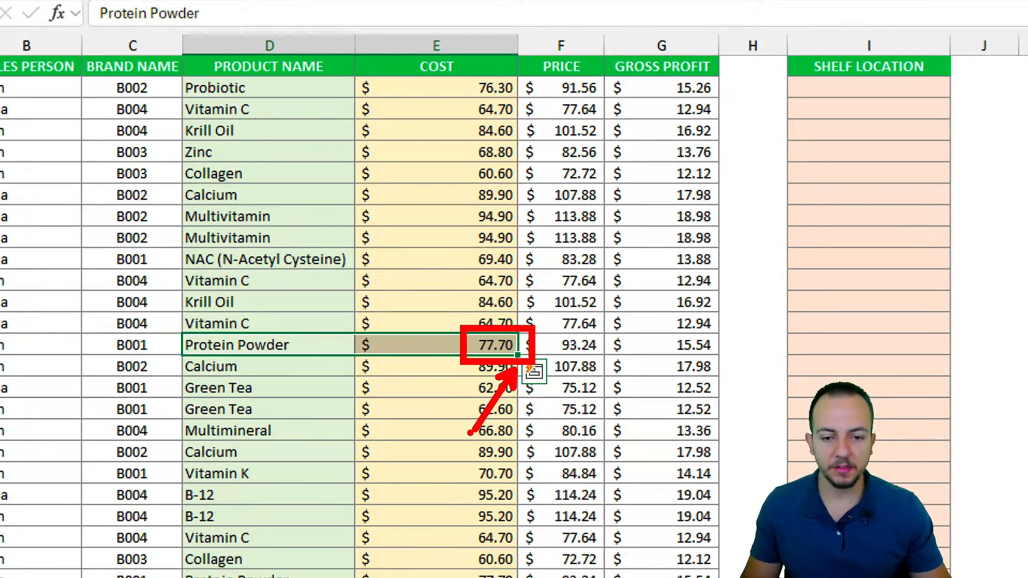
{"action": "key", "text": "Escape"}
{"action": "key", "text": "ctrl+q"}
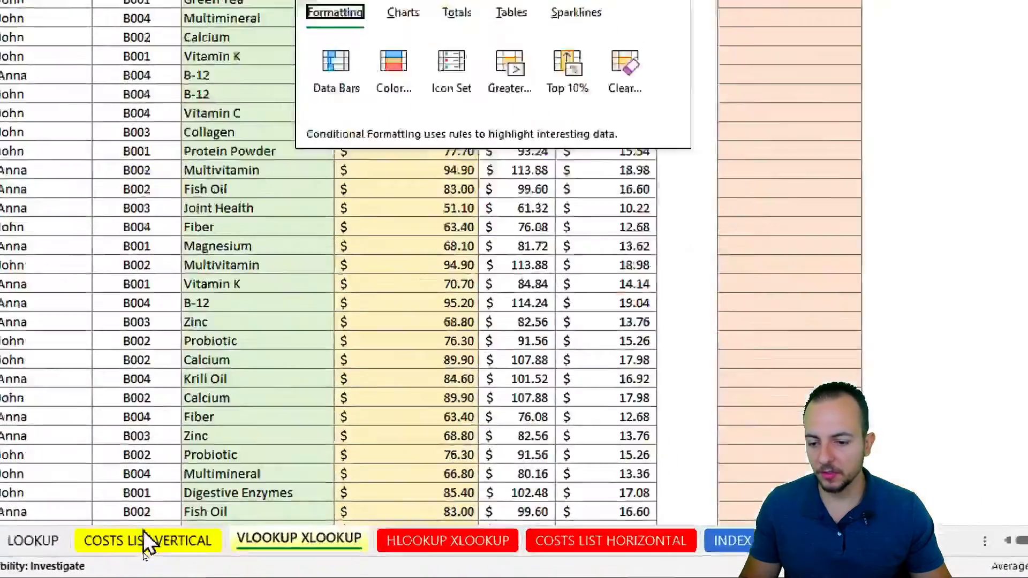
{"action": "left_click", "coordinate": [140, 537]}
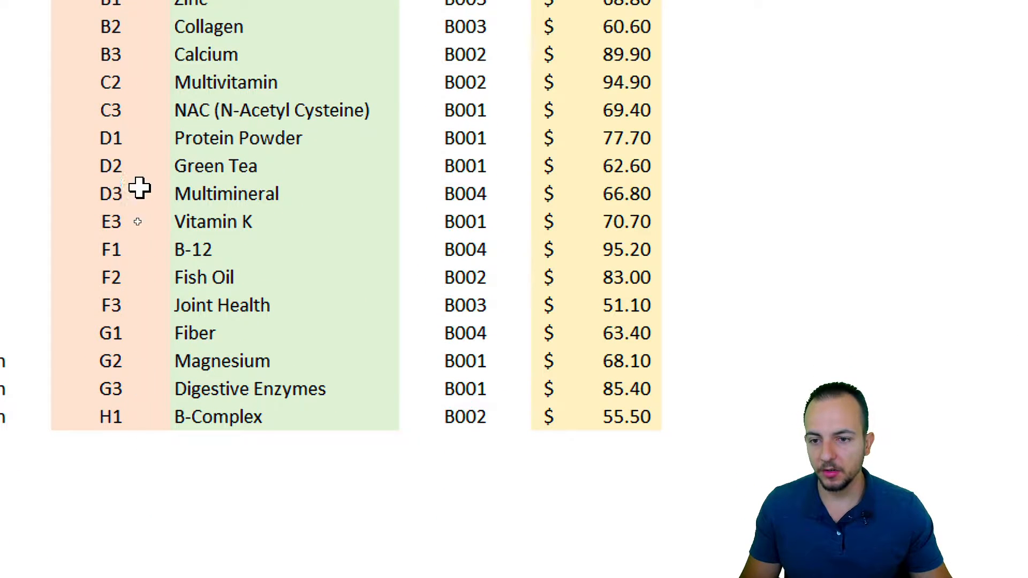
{"action": "left_click", "coordinate": [158, 200]}
{"action": "mouse_move", "coordinate": [162, 189]}
{"action": "left_mouse_down"}
{"action": "mouse_move", "coordinate": [238, 219]}
{"action": "mouse_move", "coordinate": [675, 233]}
{"action": "mouse_move", "coordinate": [739, 184]}
{"action": "left_mouse_up"}
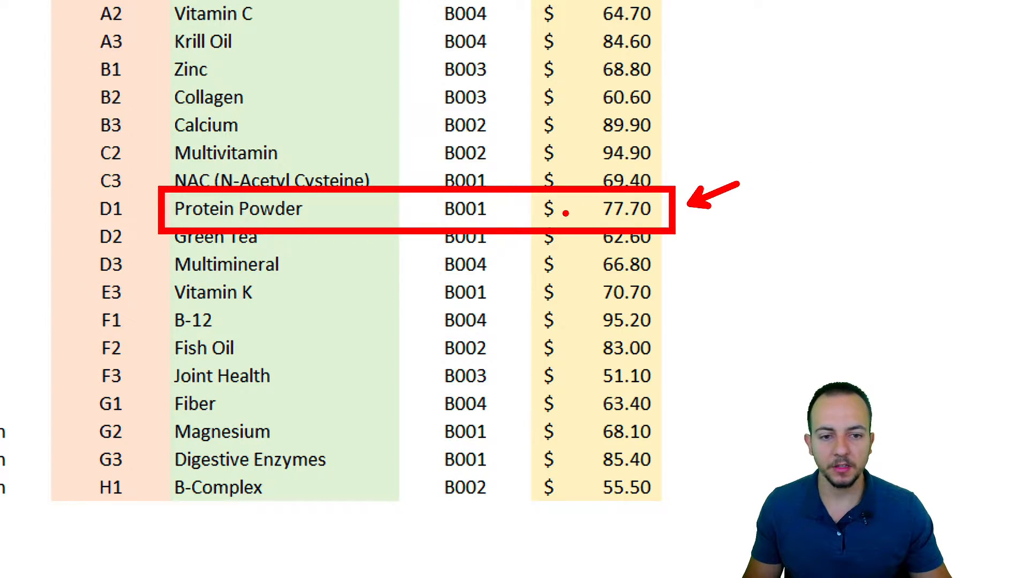
{"action": "key", "text": "Escape"}
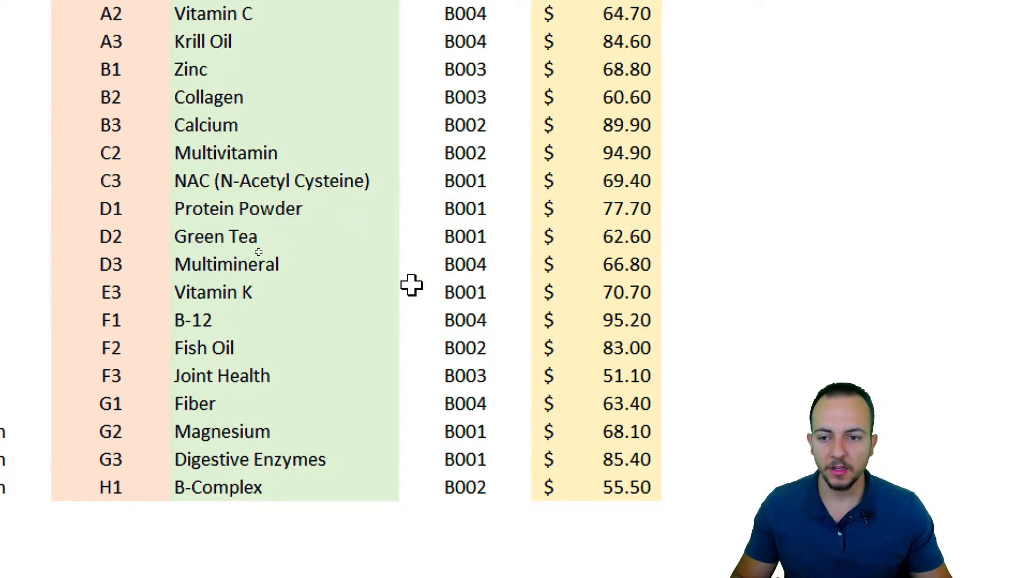
{"action": "key", "text": "Escape"}
{"action": "left_click", "coordinate": [234, 559]}
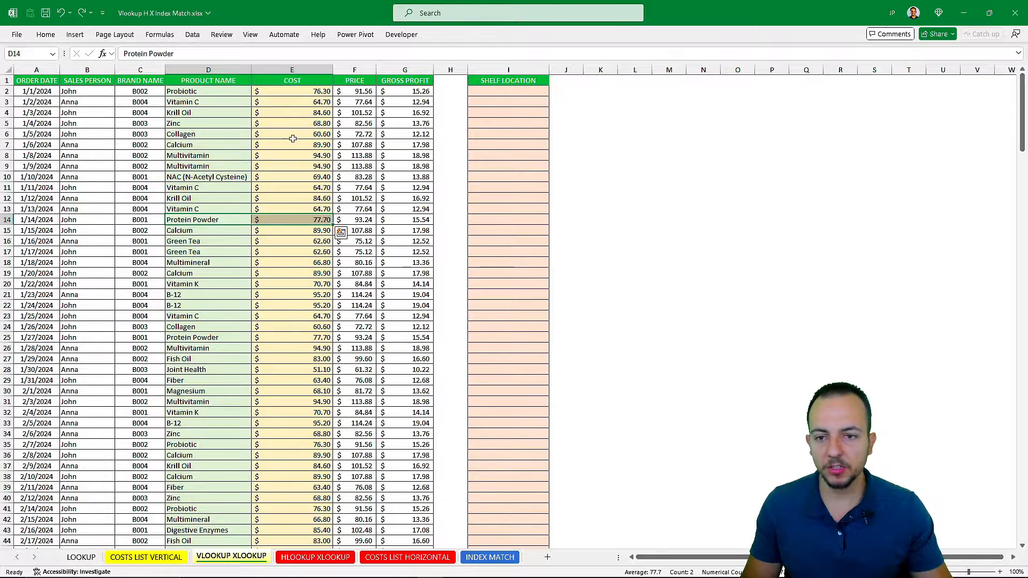
- Examine the Shelf Location and Product Name columns and how Location sits relative to Product Name in the COSTS LIST VERTICAL sheet
{"action": "left_click", "coordinate": [312, 93]}
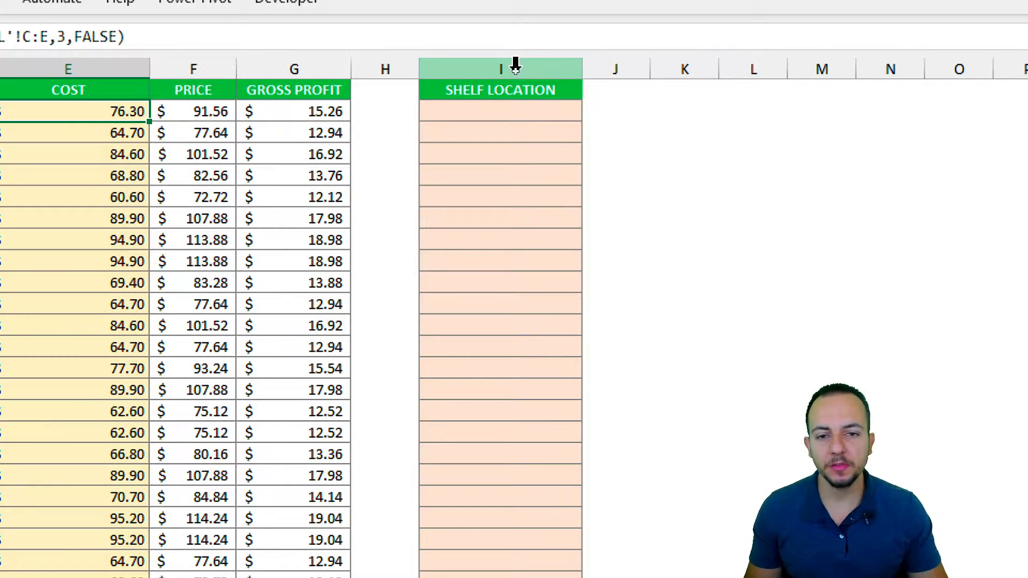
{"action": "left_click", "coordinate": [515, 64]}
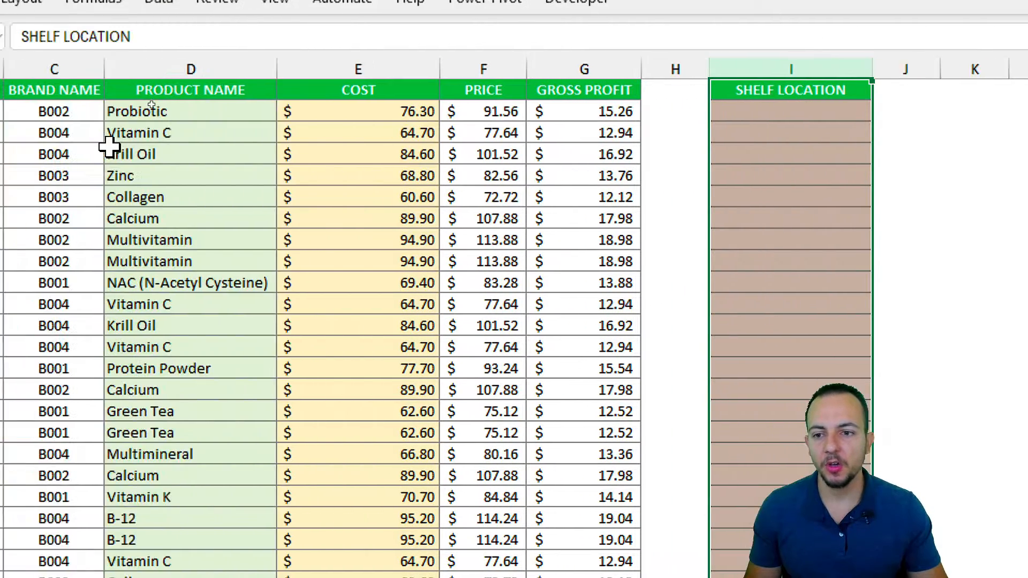
{"action": "left_click", "coordinate": [182, 69]}
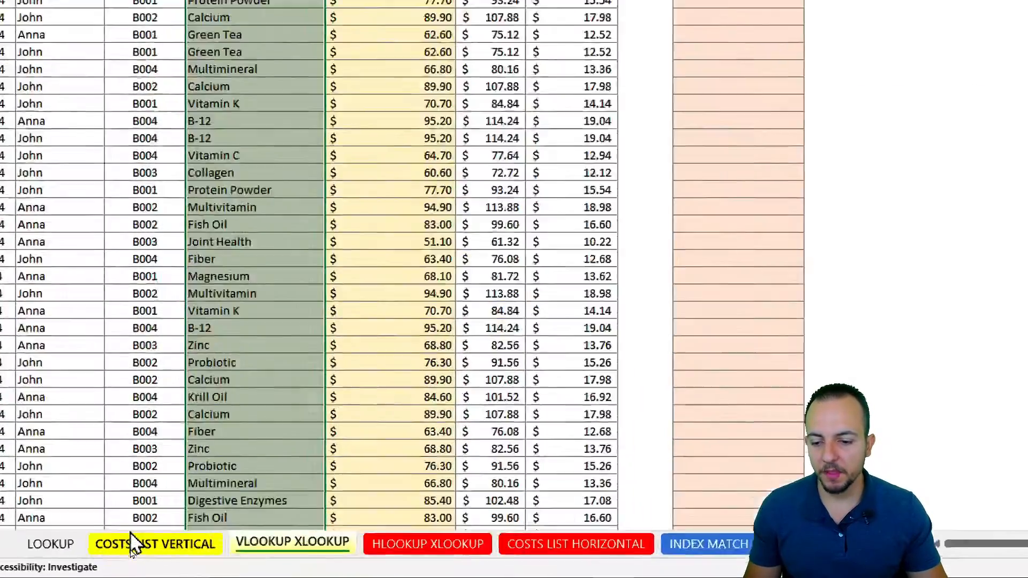
{"action": "left_click", "coordinate": [135, 544]}
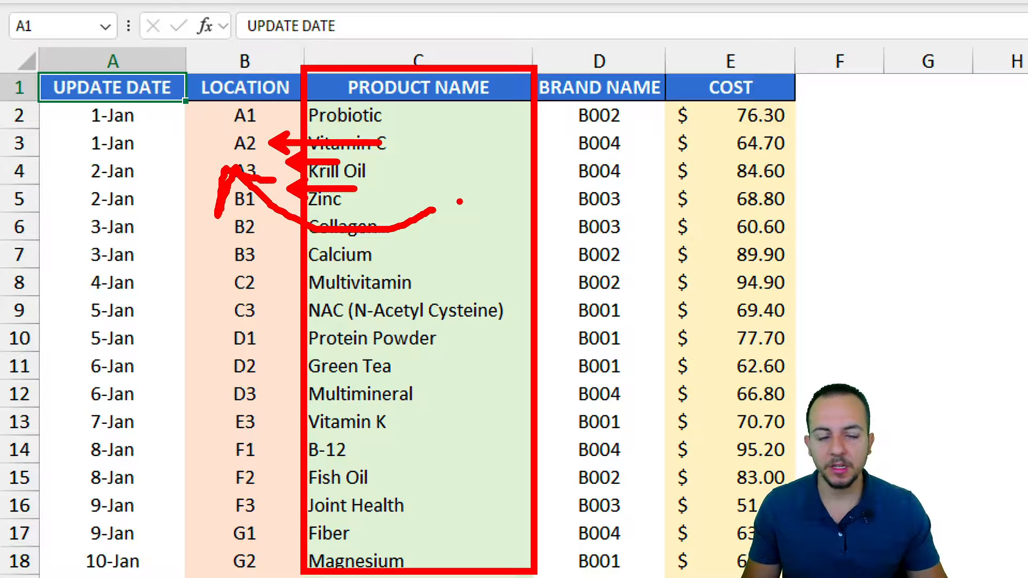
{"action": "key", "text": "Escape"}
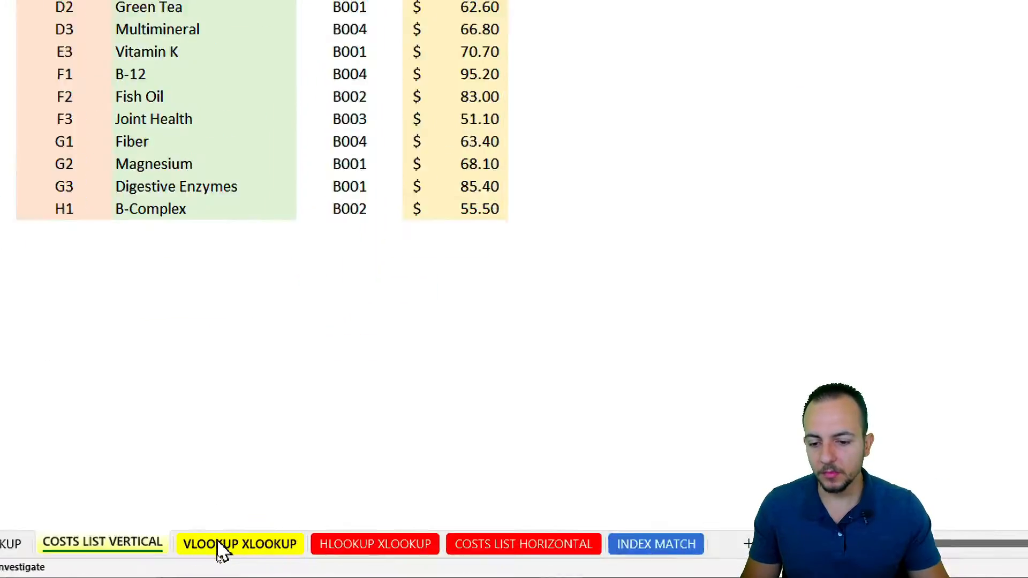
{"action": "left_click", "coordinate": [223, 547]}
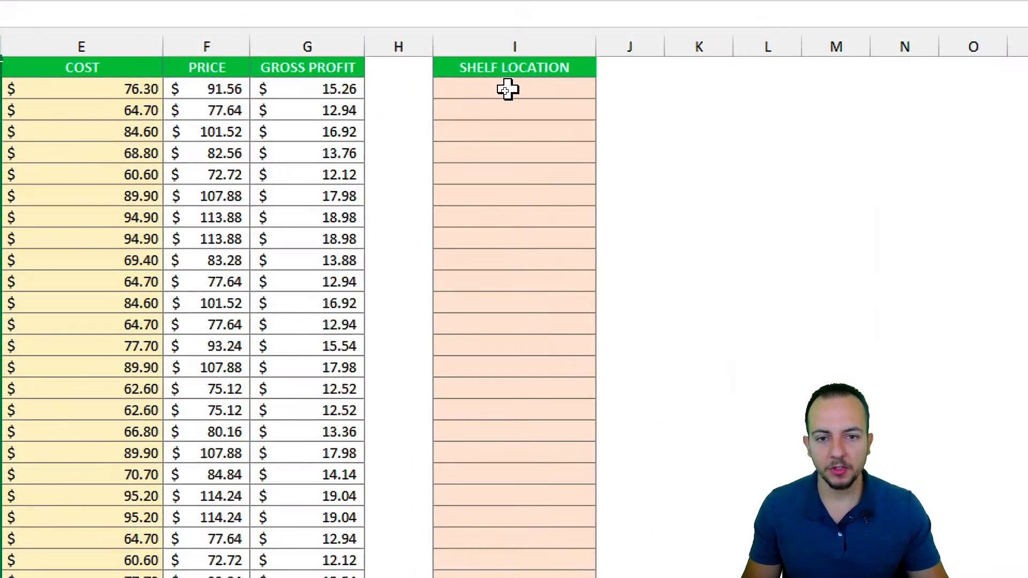
- Start an XLOOKUP formula in cell I2 of the Shelf Location column with D2 as the lookup value
{"action": "left_click", "coordinate": [508, 89]}
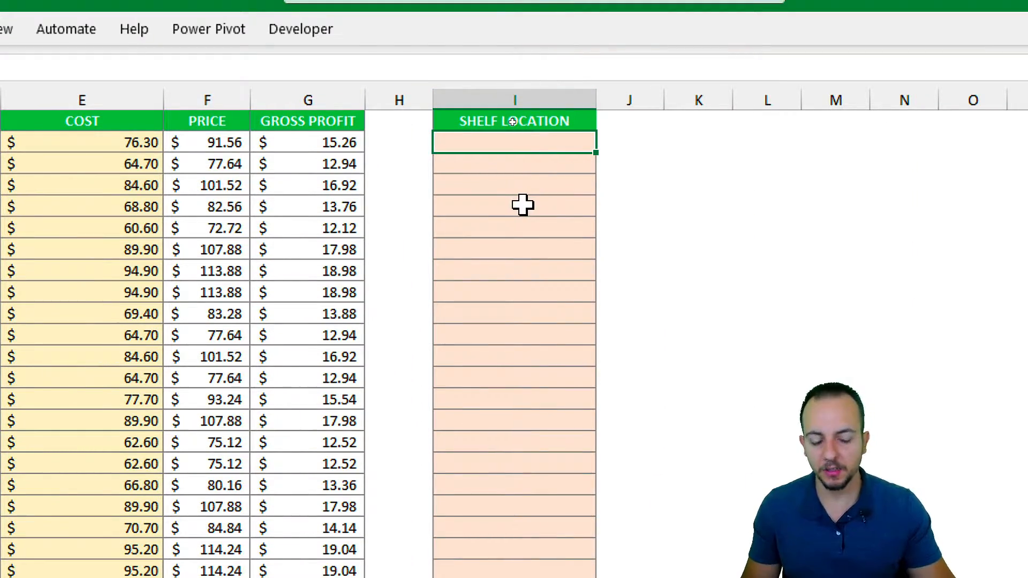
{"action": "type", "text": "=xlo"}
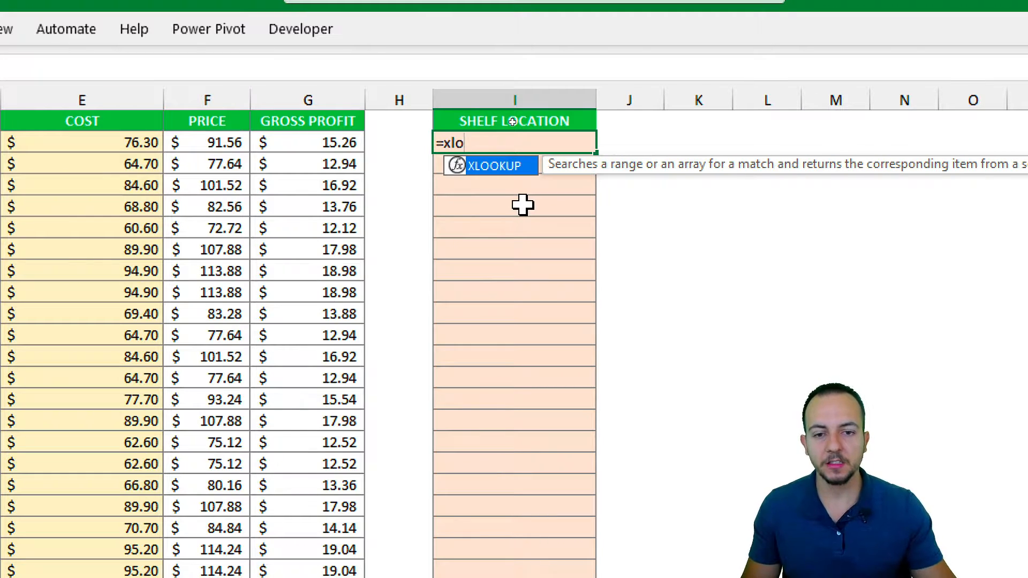
{"action": "double_click", "coordinate": [506, 165]}
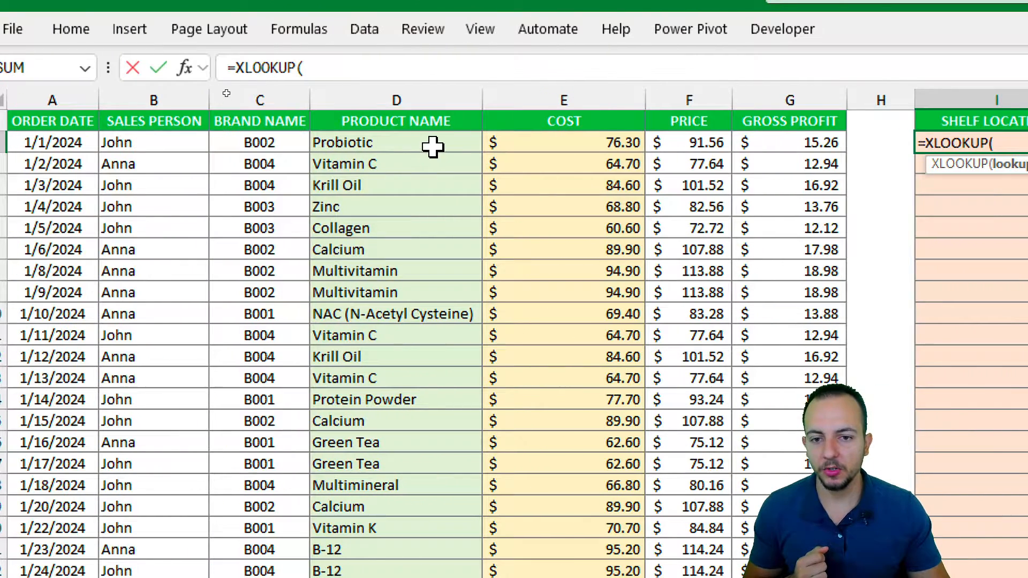
{"action": "left_click", "coordinate": [431, 143]}
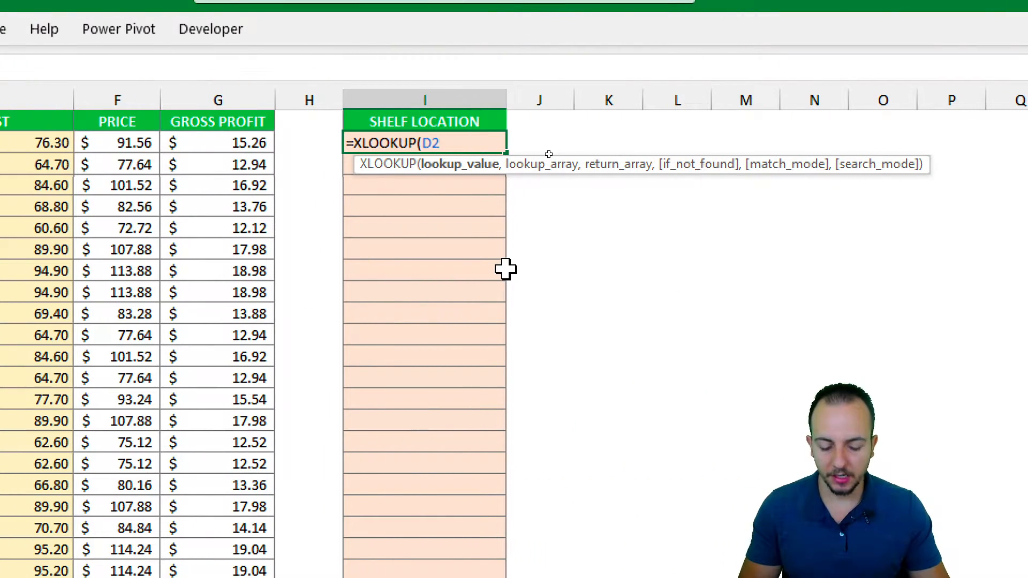
{"action": "type", "text": ","}
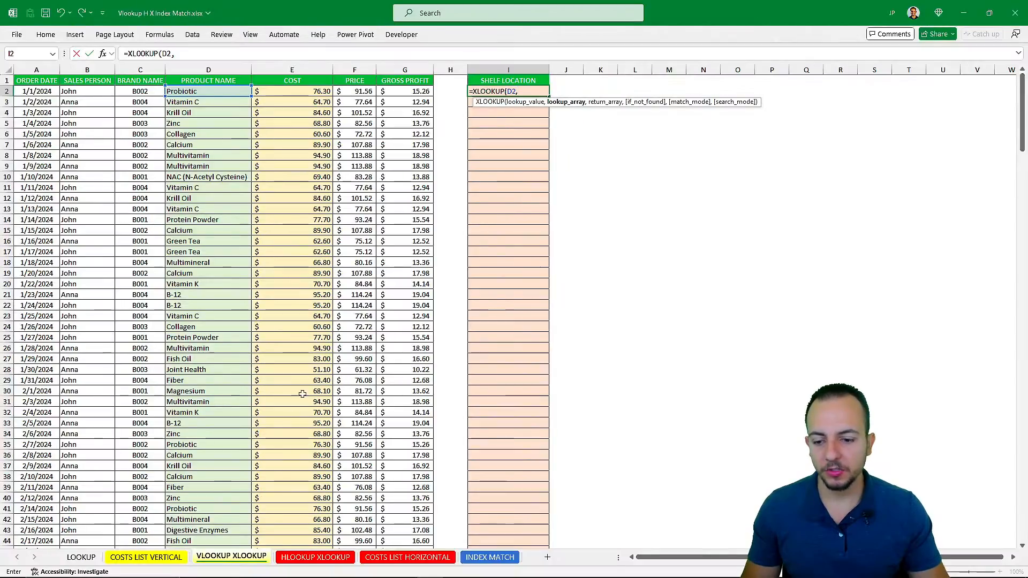
- Set the XLOOKUP lookup array to column C, Product Name, of the COSTS LIST VERTICAL sheet
{"action": "left_click", "coordinate": [145, 557]}
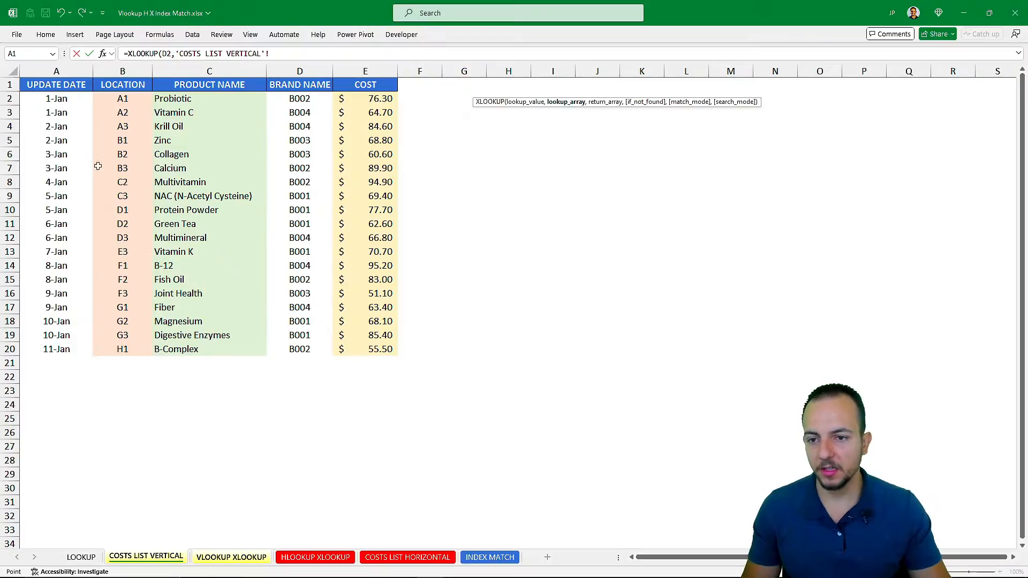
{"action": "left_click", "coordinate": [171, 69]}
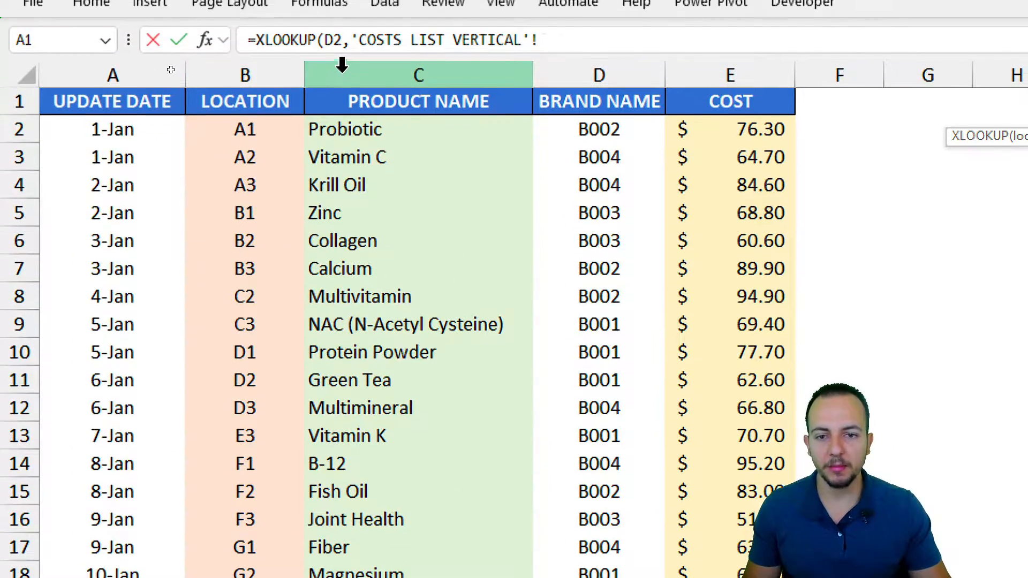
{"action": "left_click", "coordinate": [341, 64]}
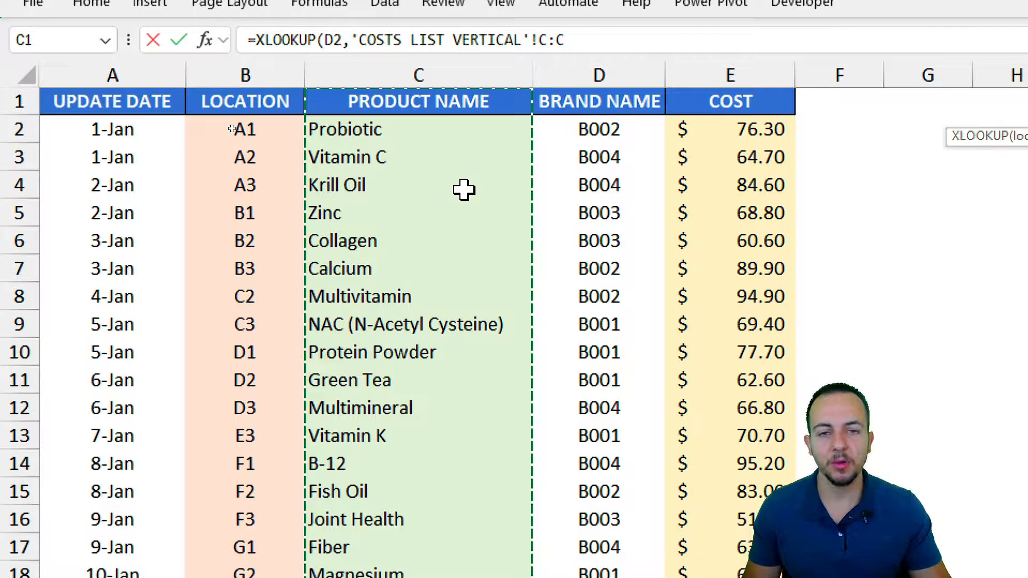
{"action": "type", "text": ","}
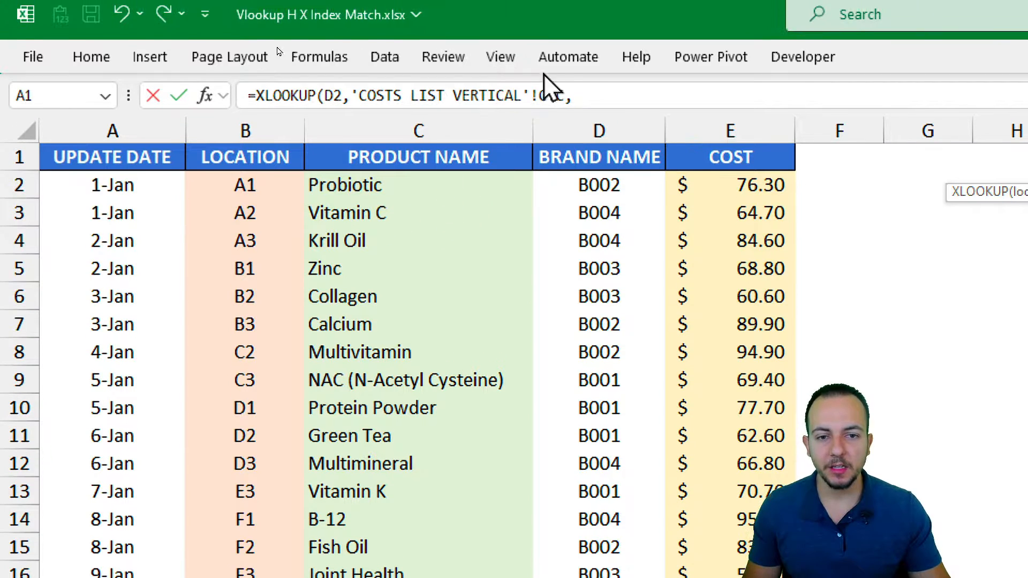
- Set the XLOOKUP return array to column B, Location, of the COSTS LIST VERTICAL sheet and confirm the formula
{"action": "left_click", "coordinate": [591, 40]}
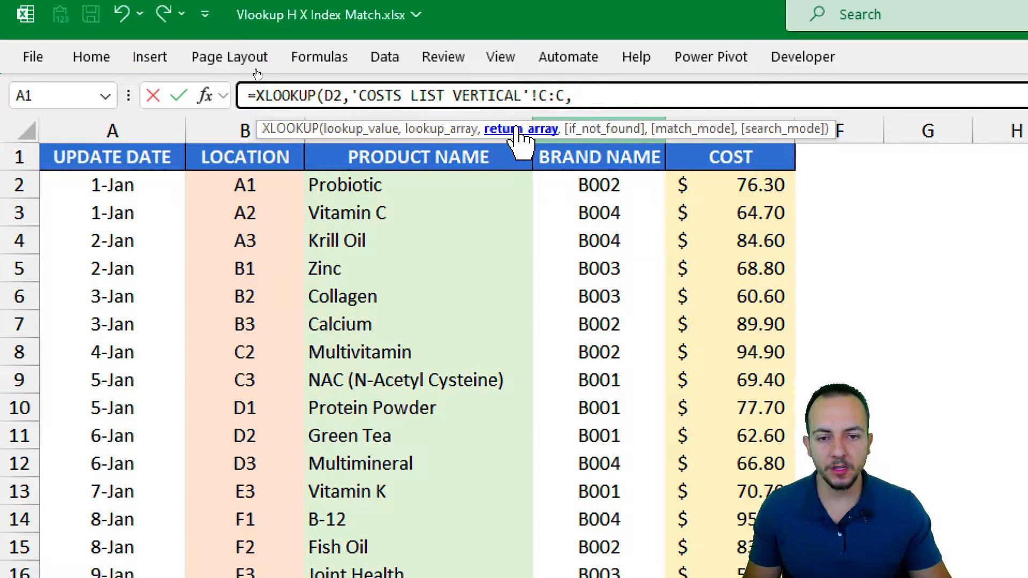
{"action": "left_click", "coordinate": [211, 128]}
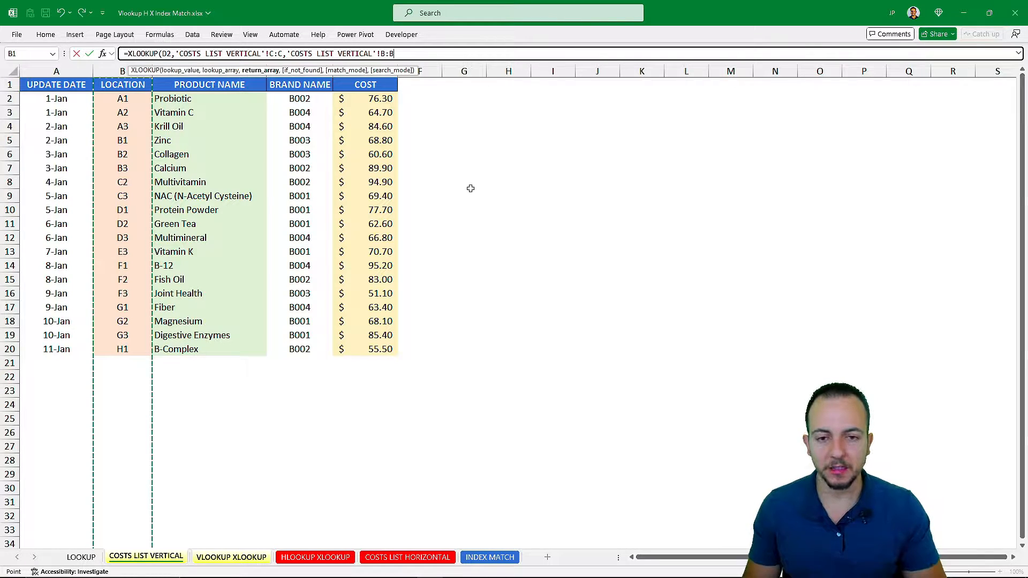
{"action": "key", "text": "Return"}
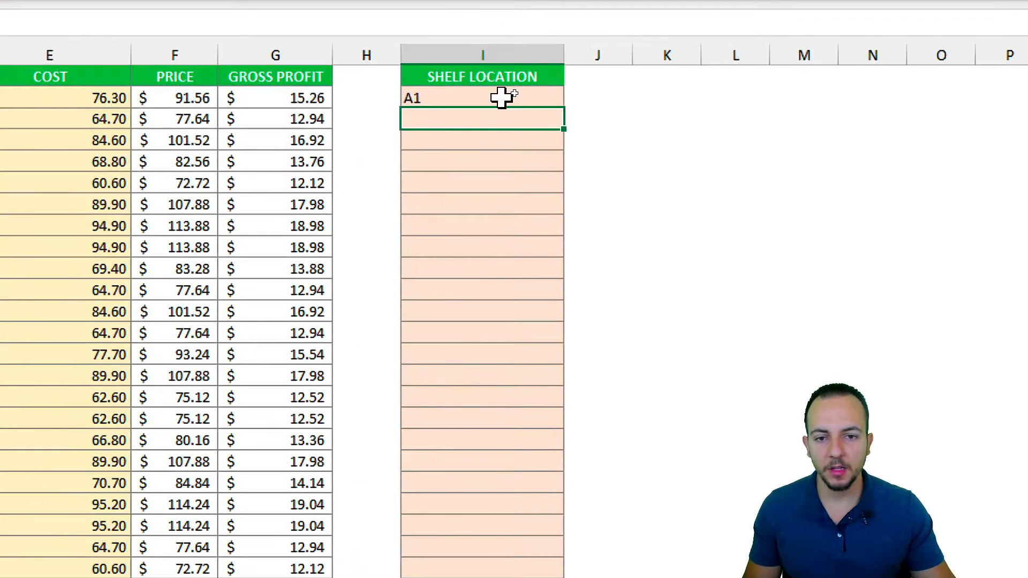
- Fill the XLOOKUP formula from I2 down the Shelf Location column to the last order row
{"action": "left_click", "coordinate": [501, 98]}
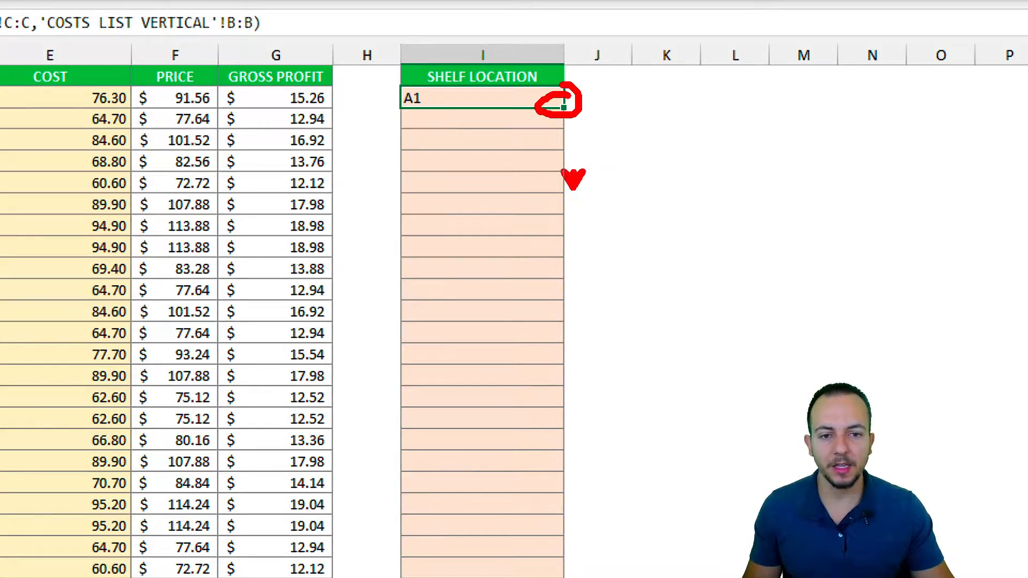
{"action": "left_click_drag", "start_coordinate": [564, 107], "coordinate": [559, 577]}
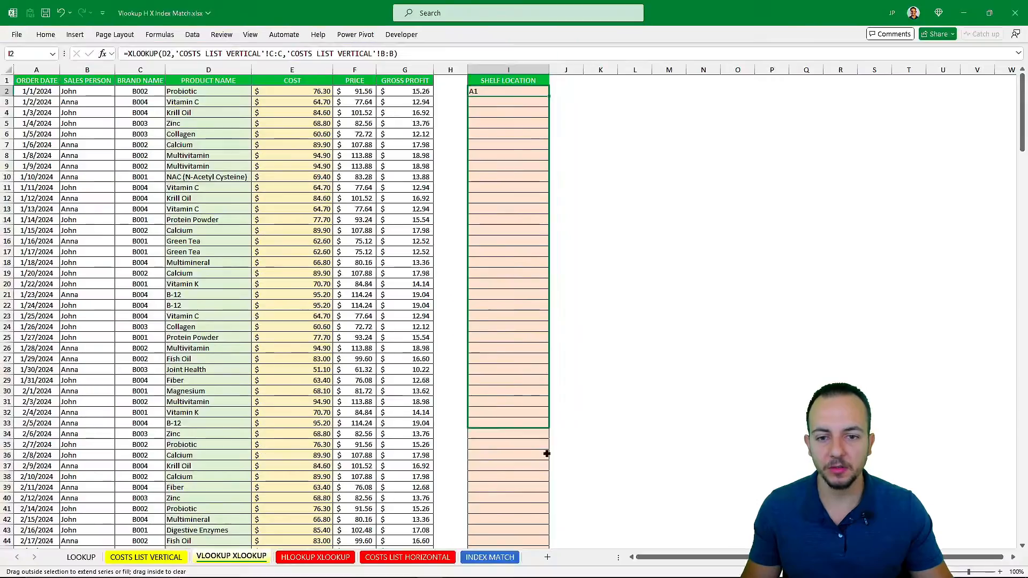
{"action": "left_click_drag", "start_coordinate": [546, 453], "coordinate": [535, 536]}
{"action": "left_click", "coordinate": [533, 391]}
{"action": "scroll", "coordinate": [527, 214], "scroll_direction": "up", "scroll_amount": 20}
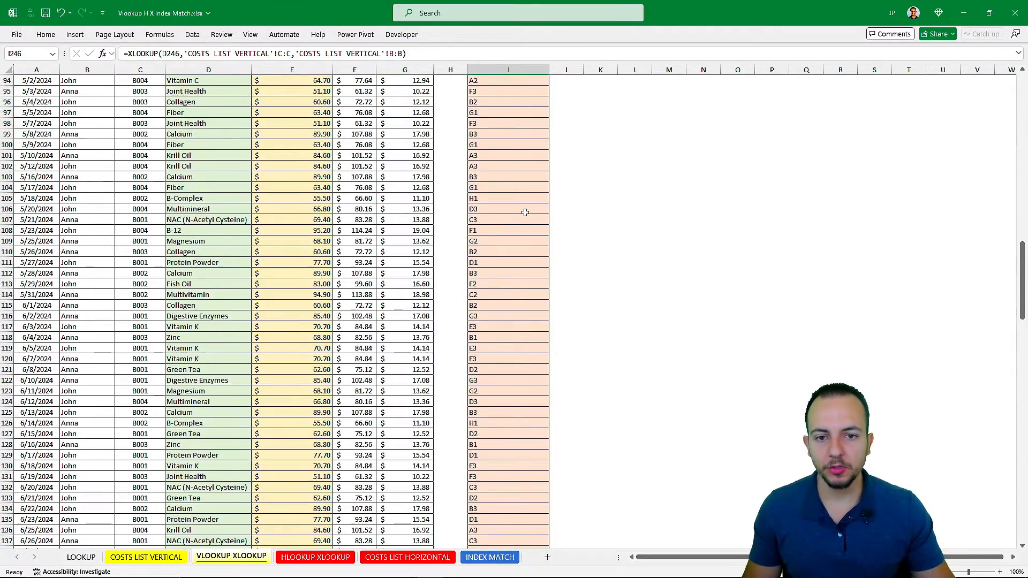
{"action": "scroll", "coordinate": [525, 212], "scroll_direction": "up", "scroll_amount": 20}
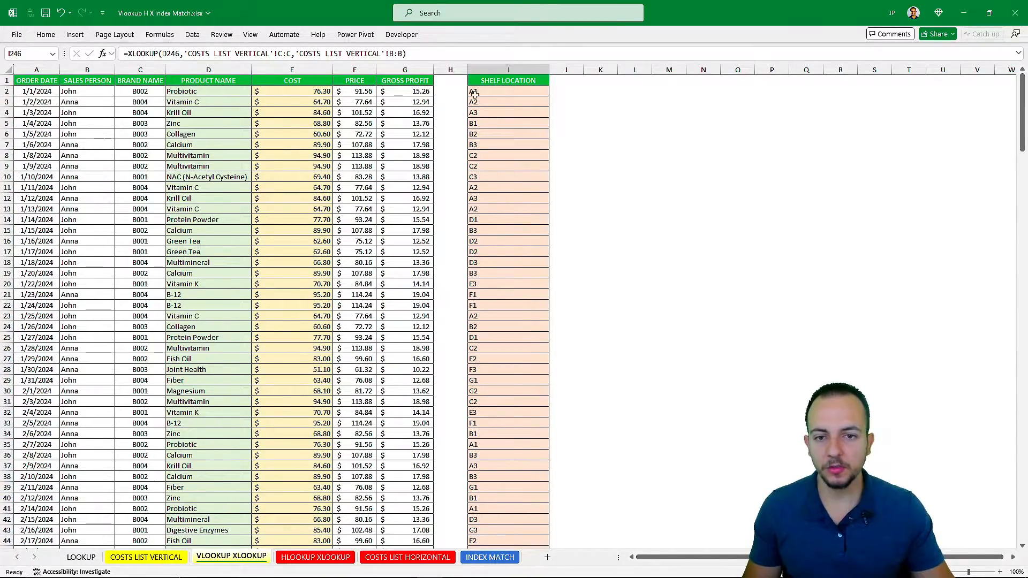
- Compare the empty Cost and Shelf Location columns of the HLOOKUP XLOOKUP sheet with the layouts of the COSTS LIST VERTICAL and COSTS LIST HORIZONTAL sheets
{"action": "left_click", "coordinate": [475, 82]}
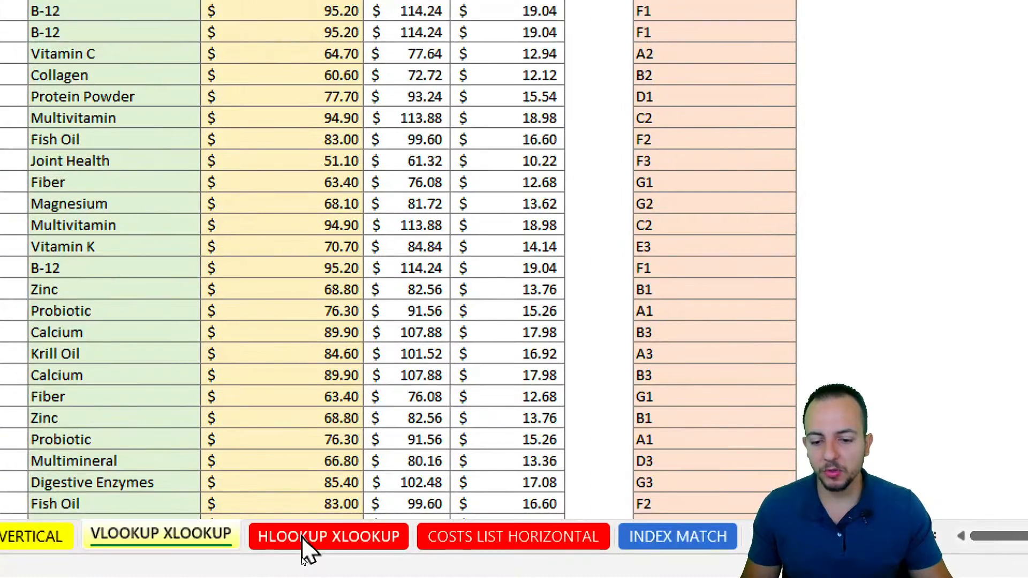
{"action": "left_click", "coordinate": [315, 543]}
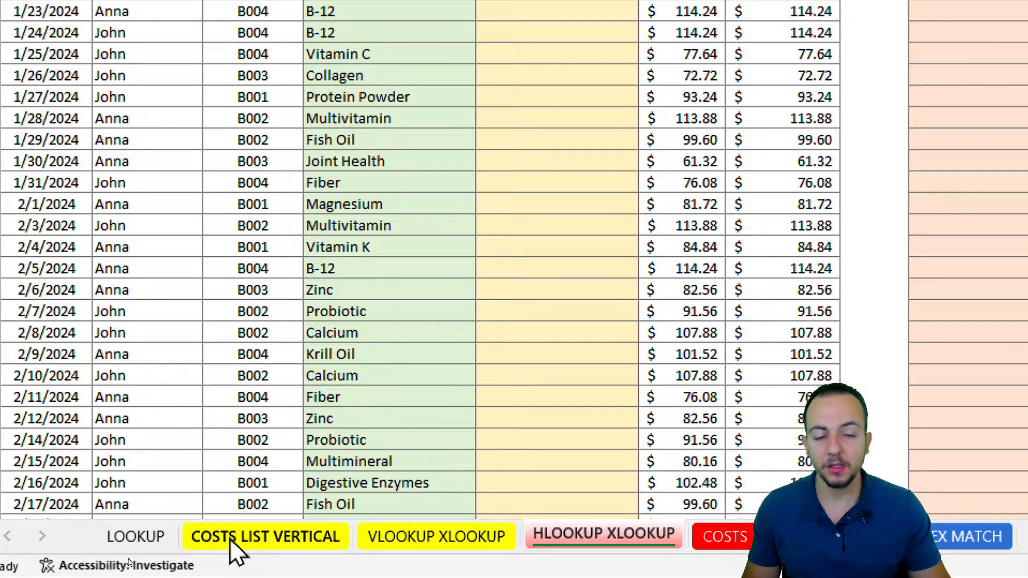
{"action": "left_click", "coordinate": [226, 538]}
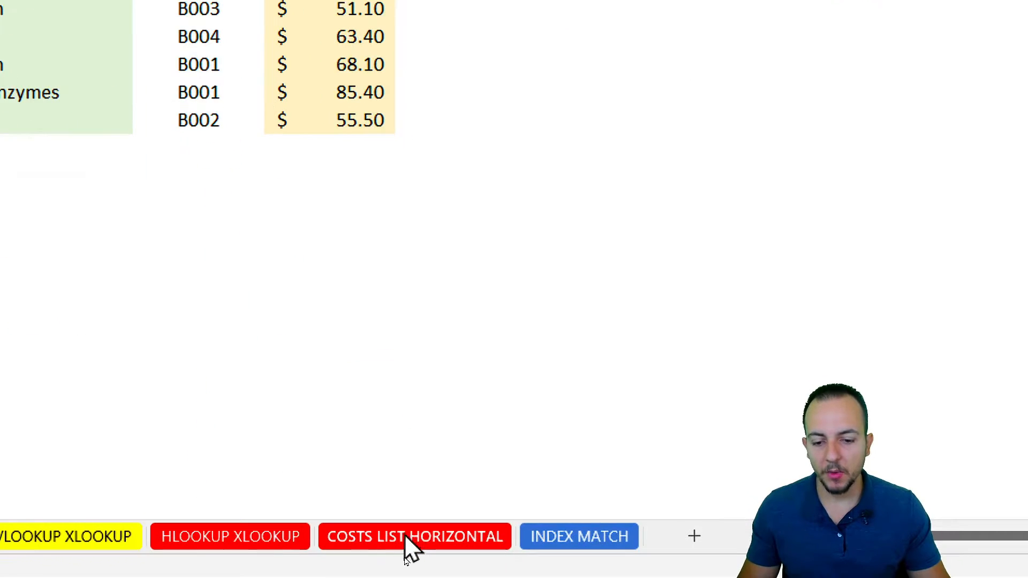
{"action": "left_click", "coordinate": [413, 536]}
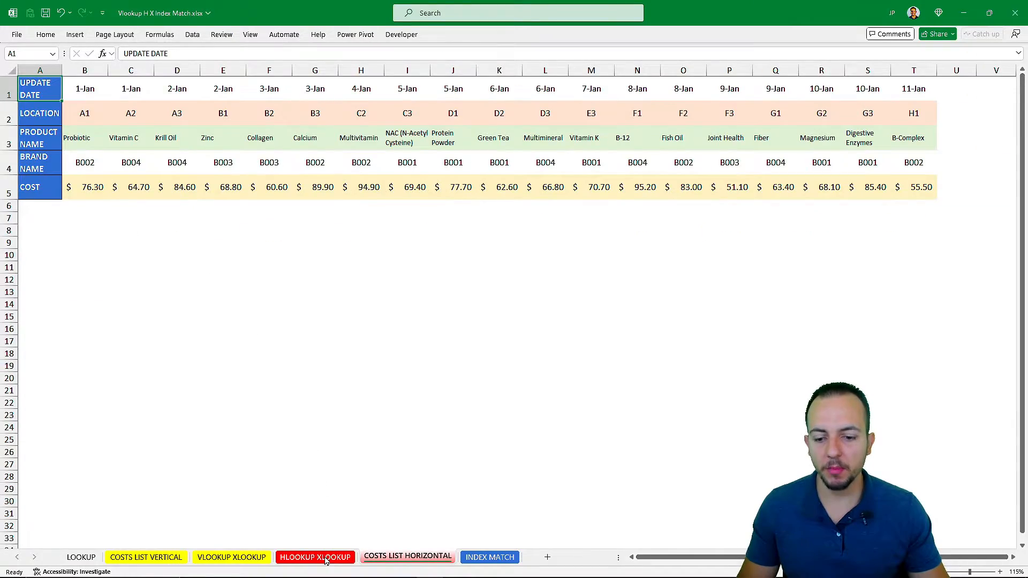
{"action": "left_click", "coordinate": [314, 557]}
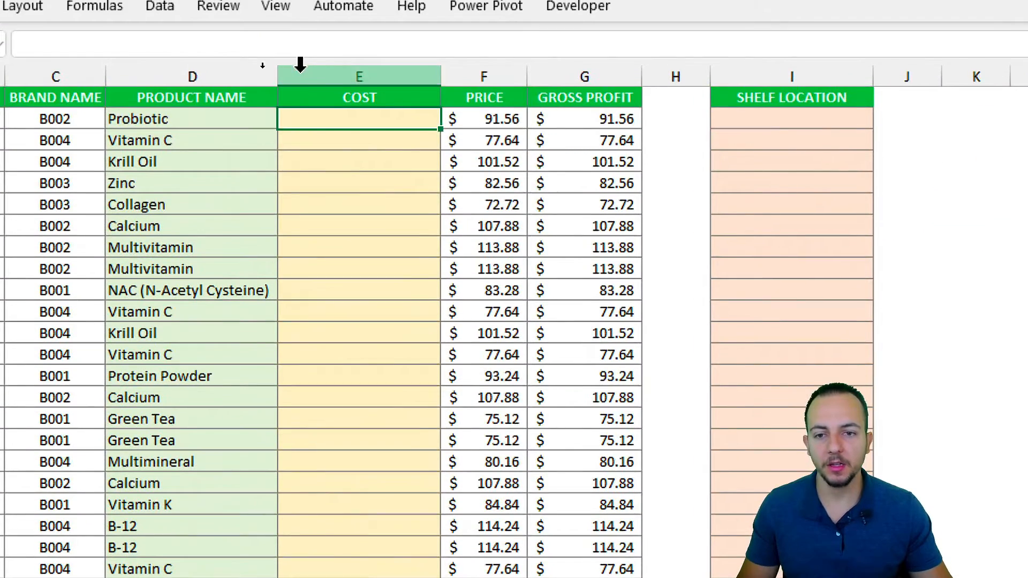
{"action": "left_click", "coordinate": [262, 70]}
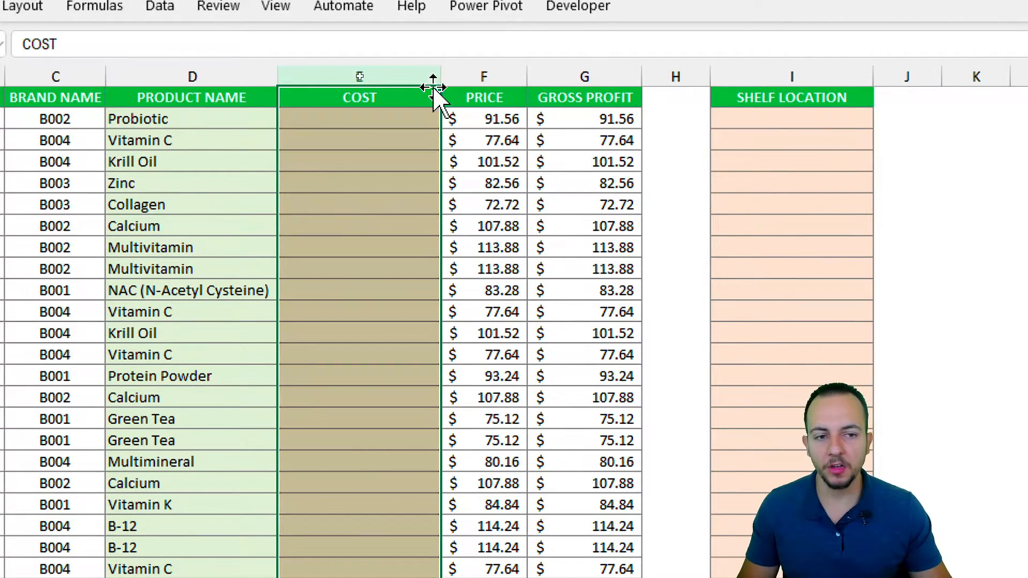
{"action": "left_click", "coordinate": [762, 71]}
{"action": "left_click", "coordinate": [337, 119]}
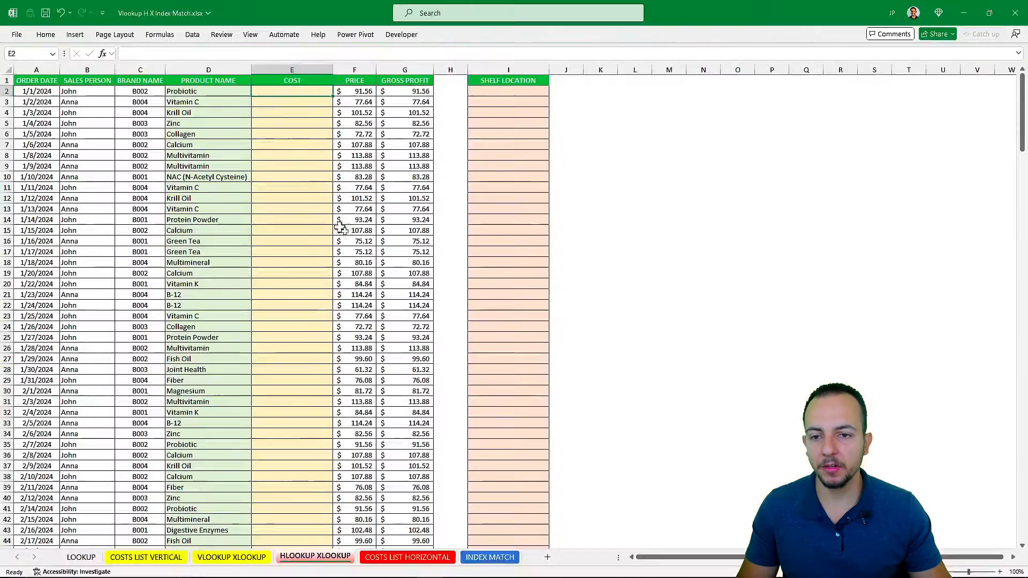
{"action": "left_click", "coordinate": [408, 557]}
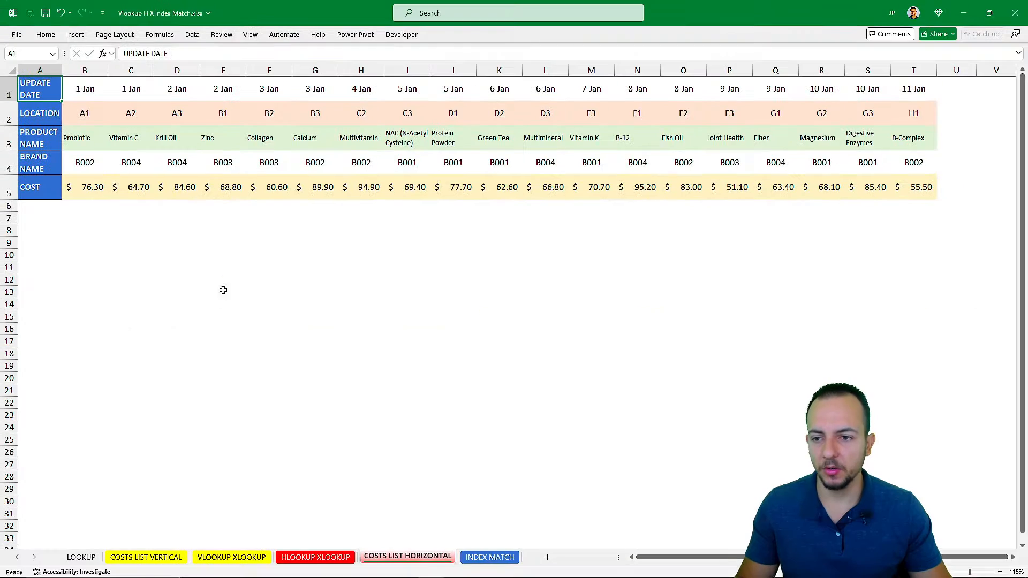
- Begin an HLOOKUP formula in cell E2 of the Cost column on the HLOOKUP XLOOKUP sheet
{"action": "left_click", "coordinate": [315, 557]}
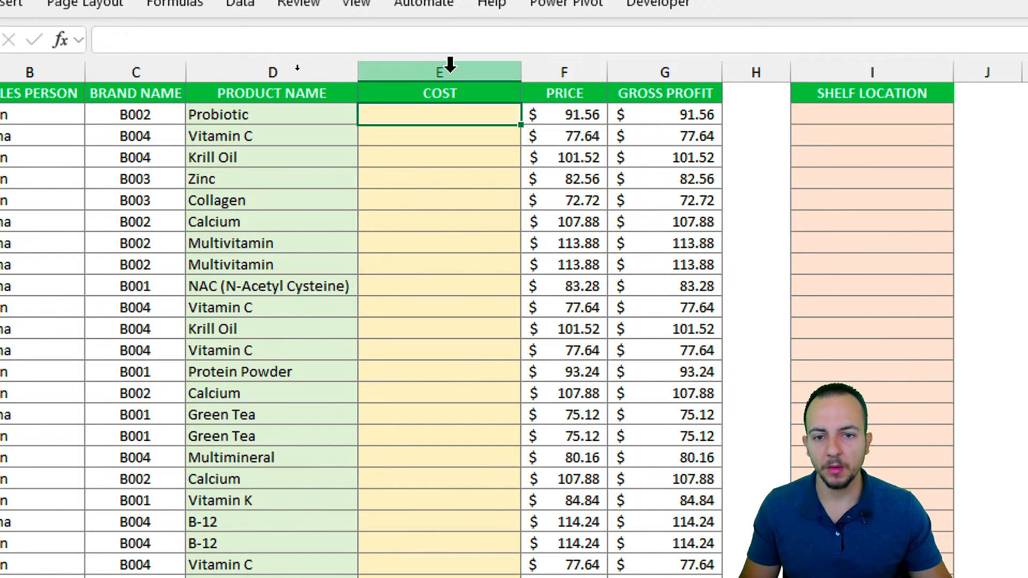
{"action": "left_click", "coordinate": [447, 46]}
{"action": "left_click", "coordinate": [449, 116]}
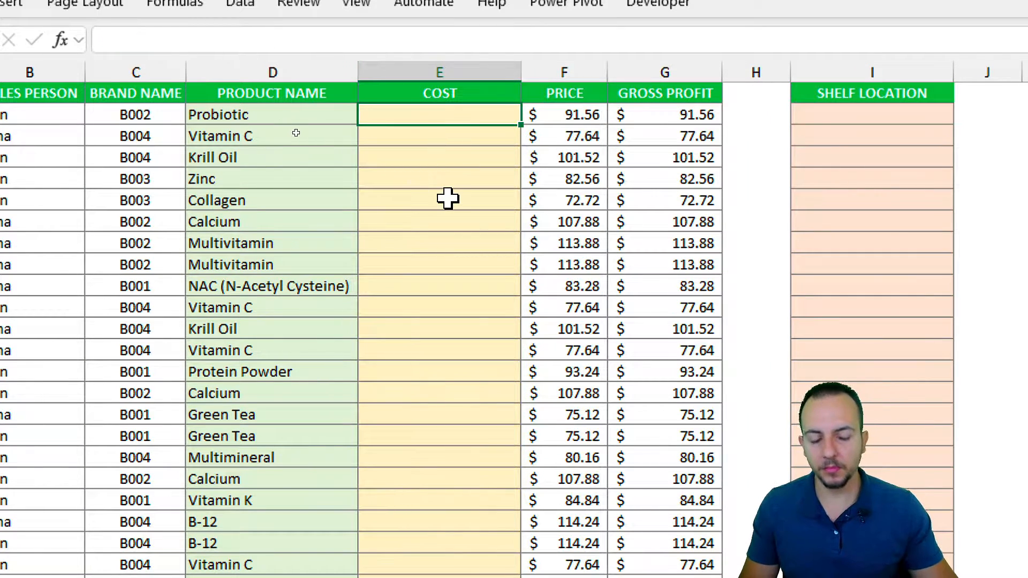
{"action": "type", "text": "=hl"}
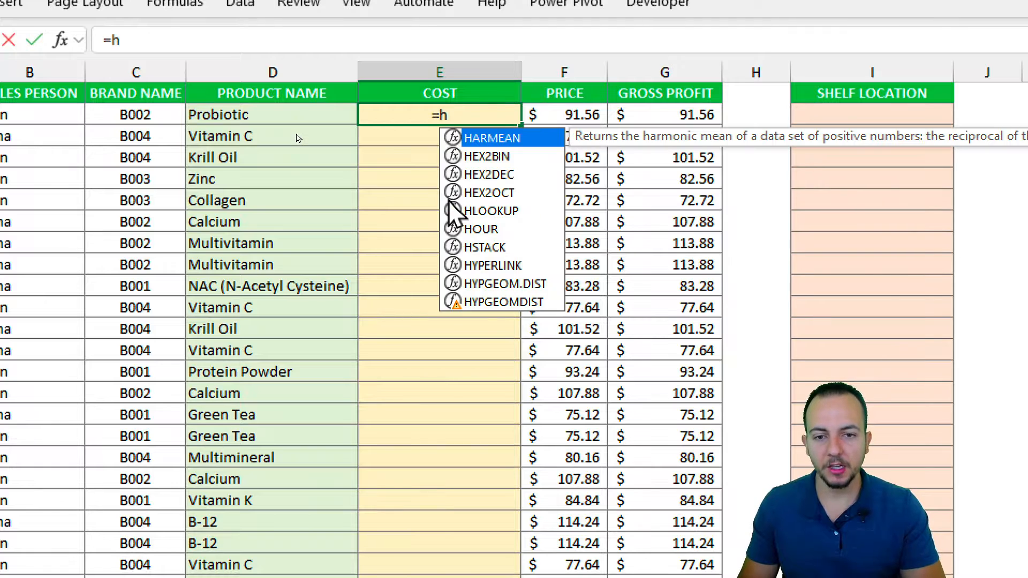
{"action": "key", "text": "BackSpace"}
{"action": "key", "text": "BackSpace"}
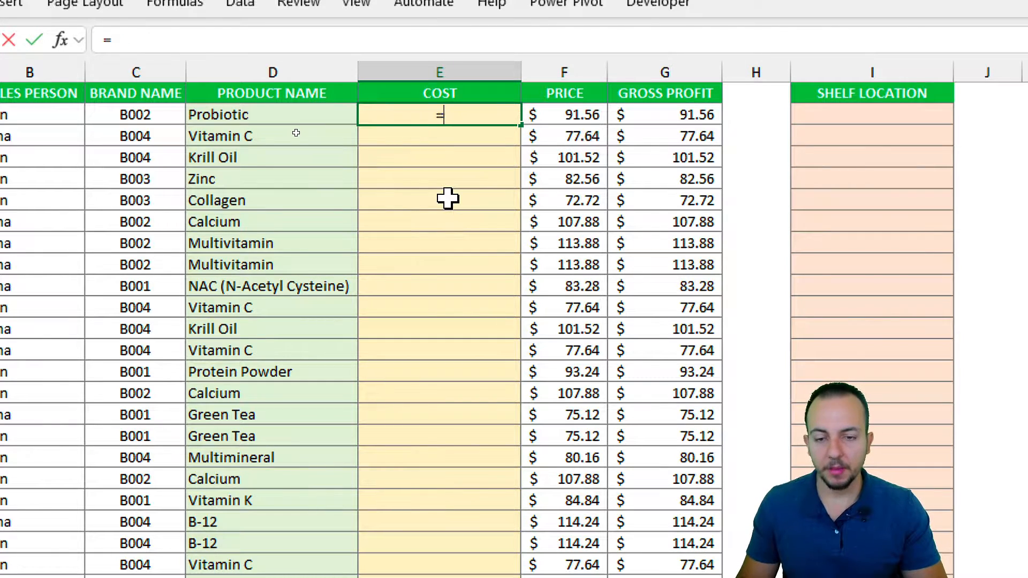
{"action": "type", "text": "vlo"}
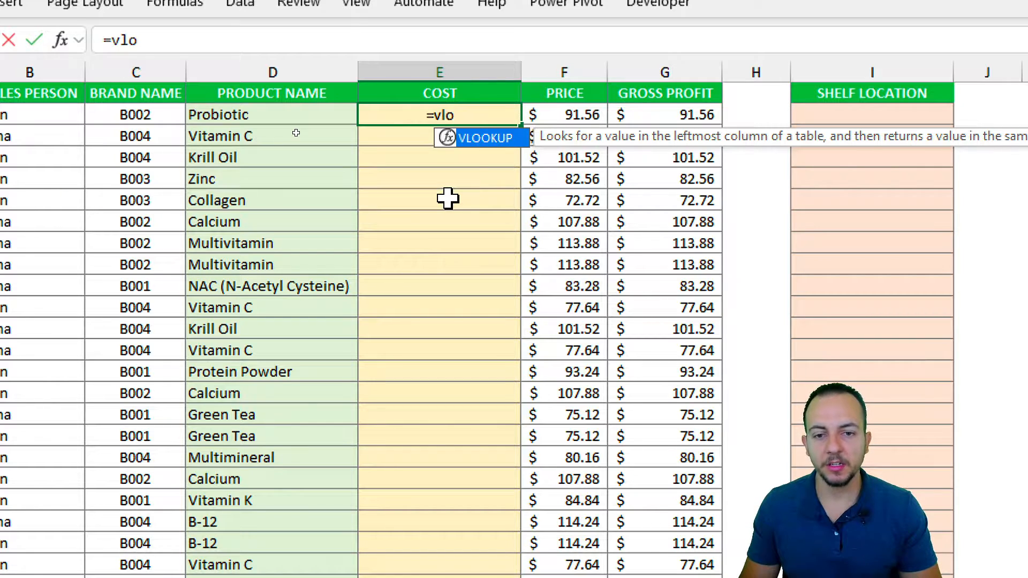
{"action": "key", "text": "BackSpace"}
{"action": "key", "text": "BackSpace"}
{"action": "key", "text": "BackSpace"}
{"action": "type", "text": "hl"}
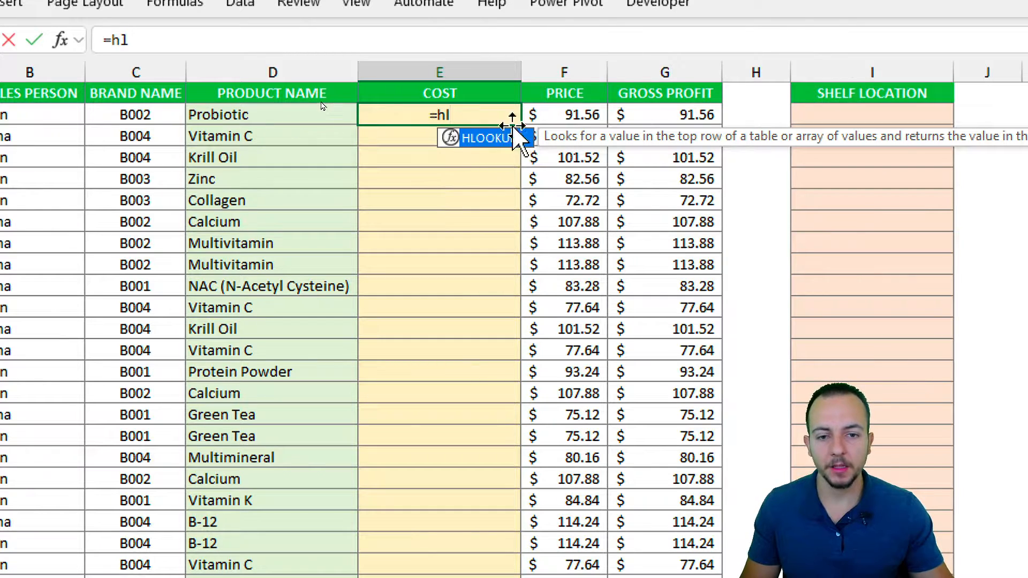
- Insert the HLOOKUP function in E2 and set its lookup value to product cell D2
{"action": "double_click", "coordinate": [478, 139]}
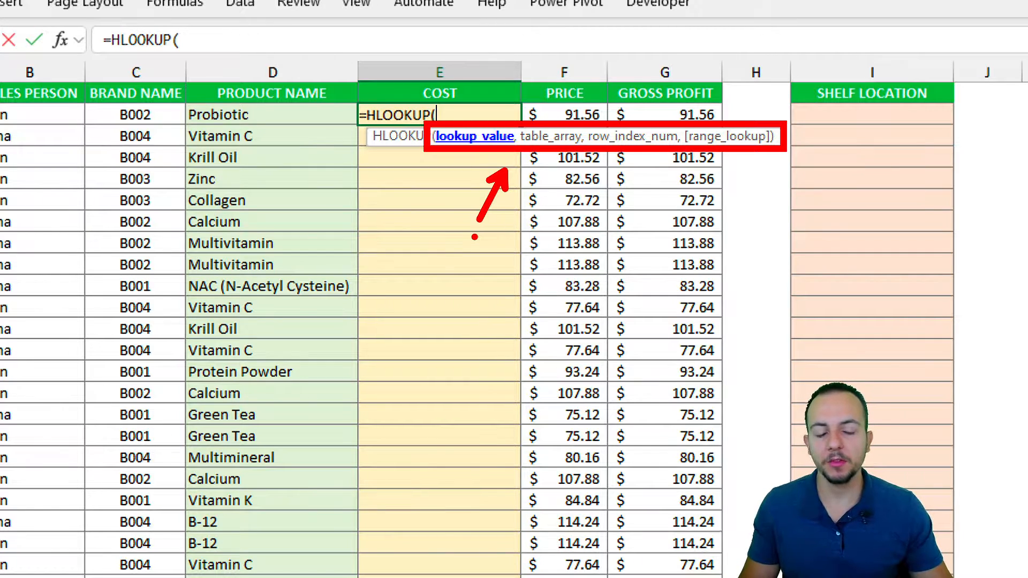
{"action": "left_click", "coordinate": [321, 113]}
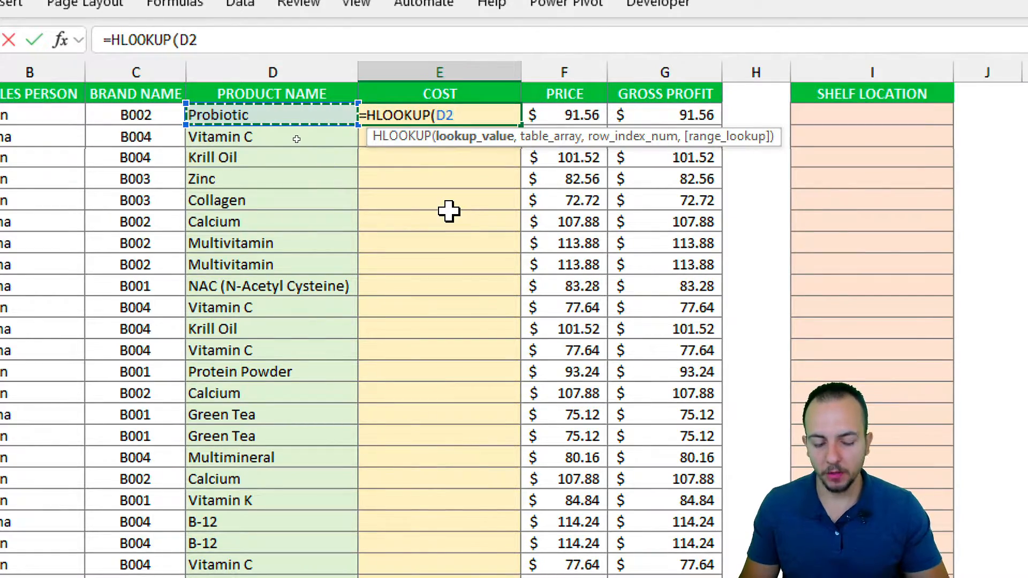
{"action": "type", "text": ","}
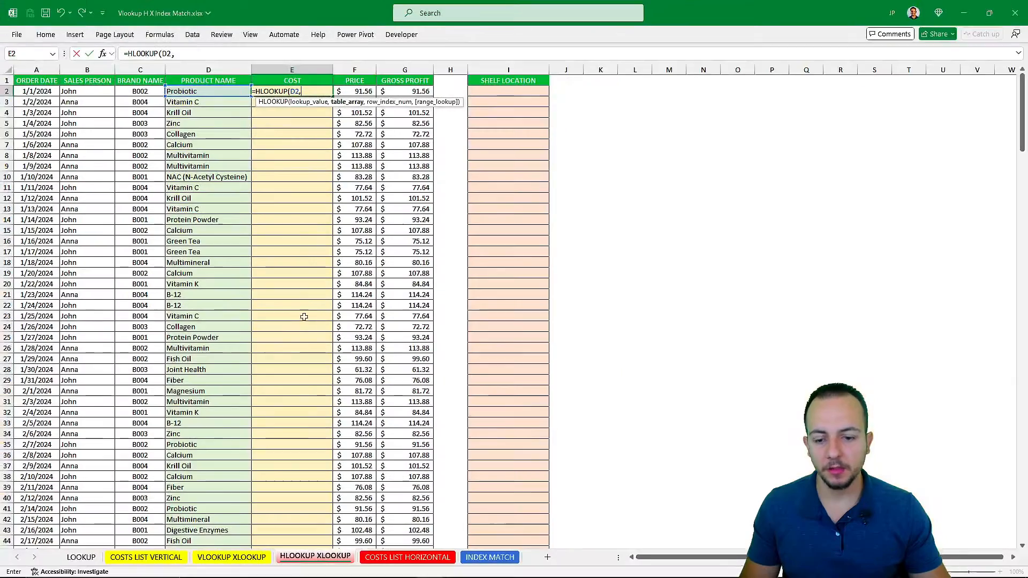
- Set the HLOOKUP table array to rows 3:5, Product Name through Cost, of the COSTS LIST HORIZONTAL sheet
{"action": "left_click", "coordinate": [407, 557]}
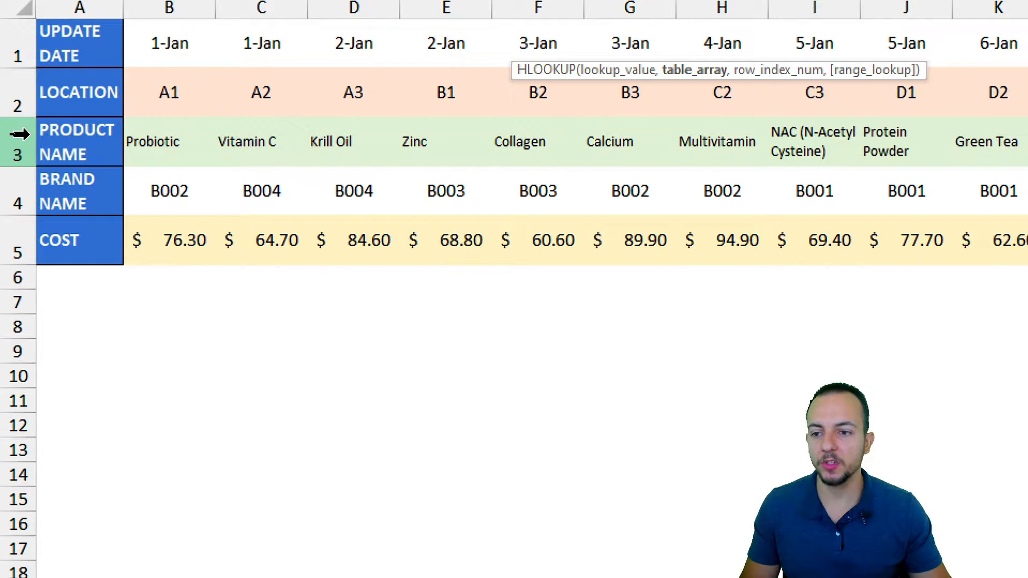
{"action": "left_click", "coordinate": [20, 134]}
{"action": "left_click_drag", "start_coordinate": [30, 134], "coordinate": [23, 239]}
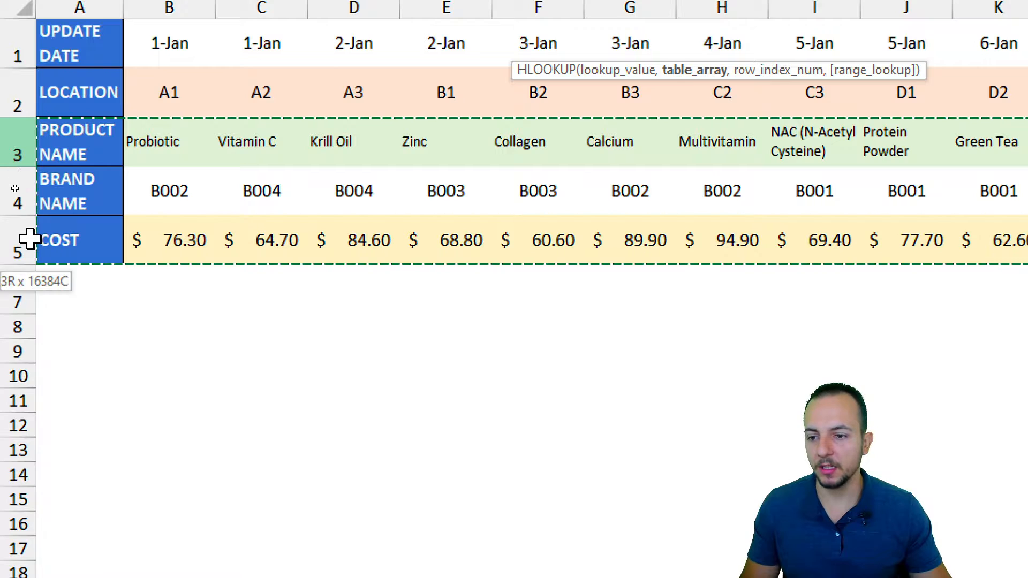
{"action": "type", "text": ",'COSTS LIST HORIZONTAL'!3:5,"}
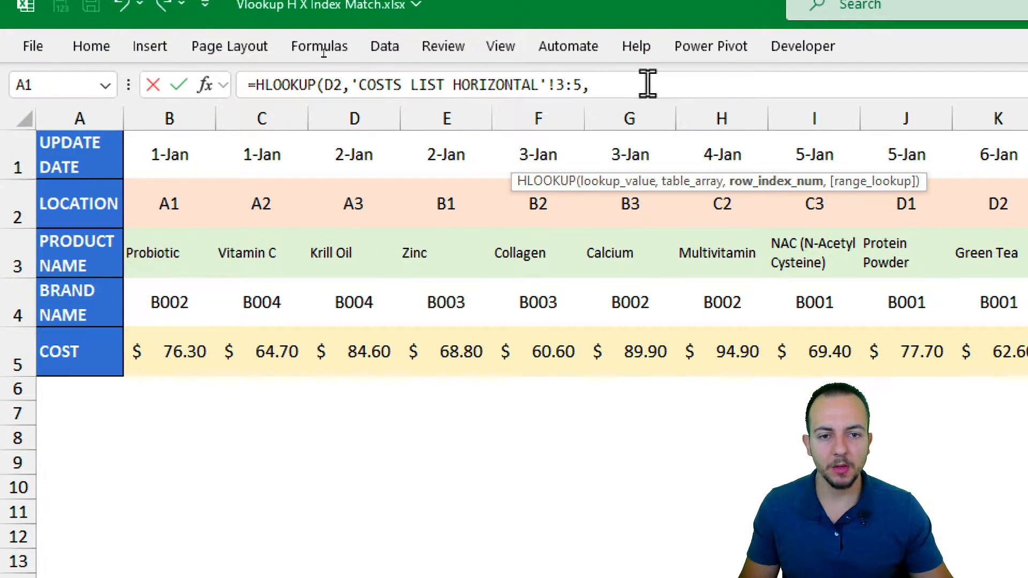
- Complete the HLOOKUP formula with row index 3 and FALSE for an exact match, and confirm it
{"action": "left_click", "coordinate": [647, 84]}
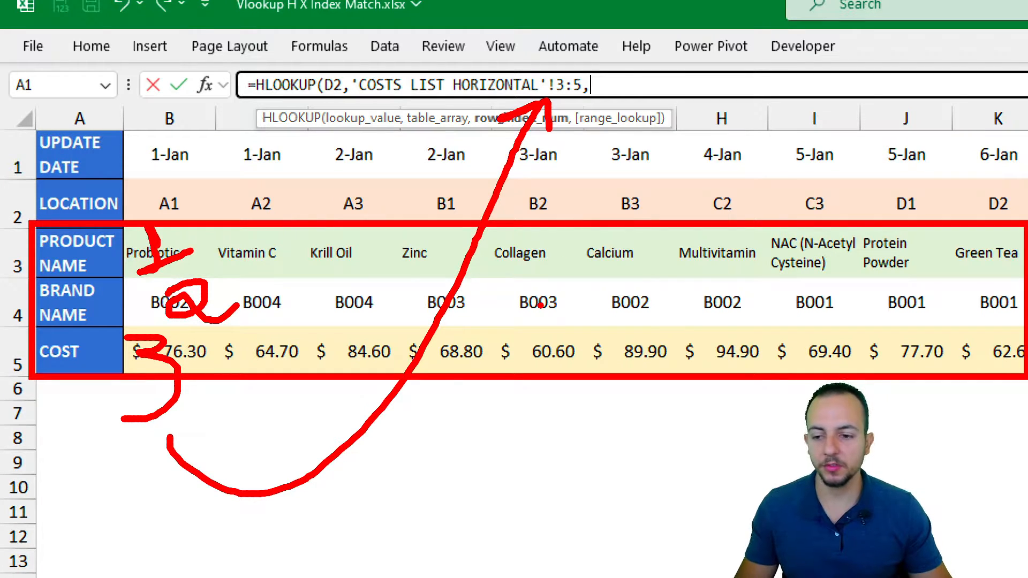
{"action": "type", "text": "3,"}
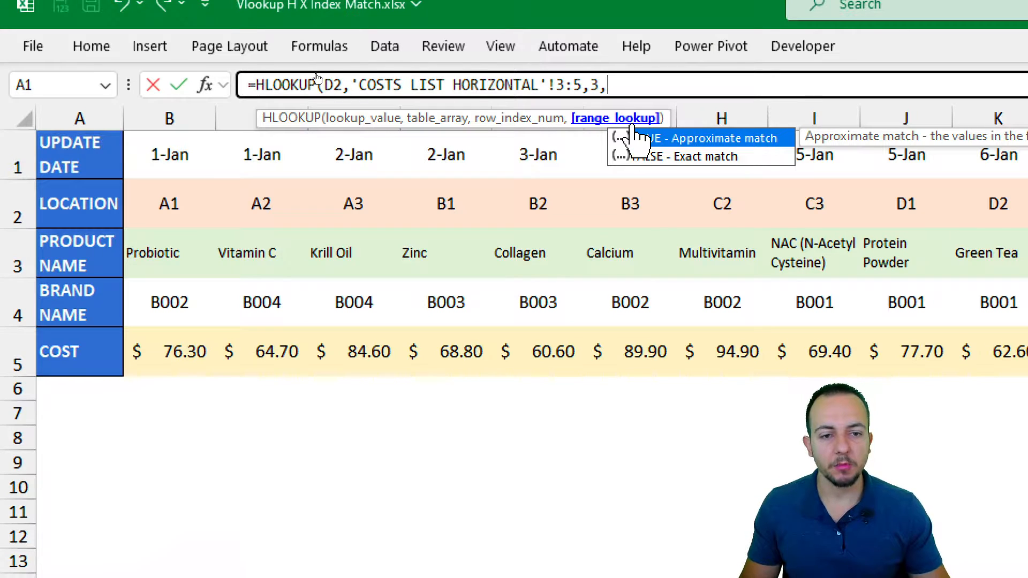
{"action": "left_click", "coordinate": [664, 156]}
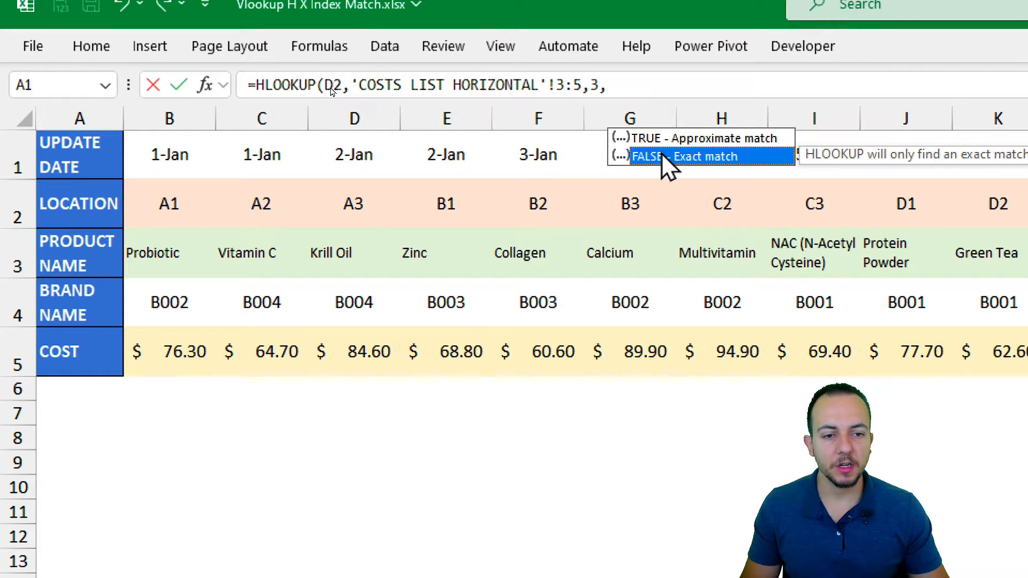
{"action": "double_click", "coordinate": [691, 156]}
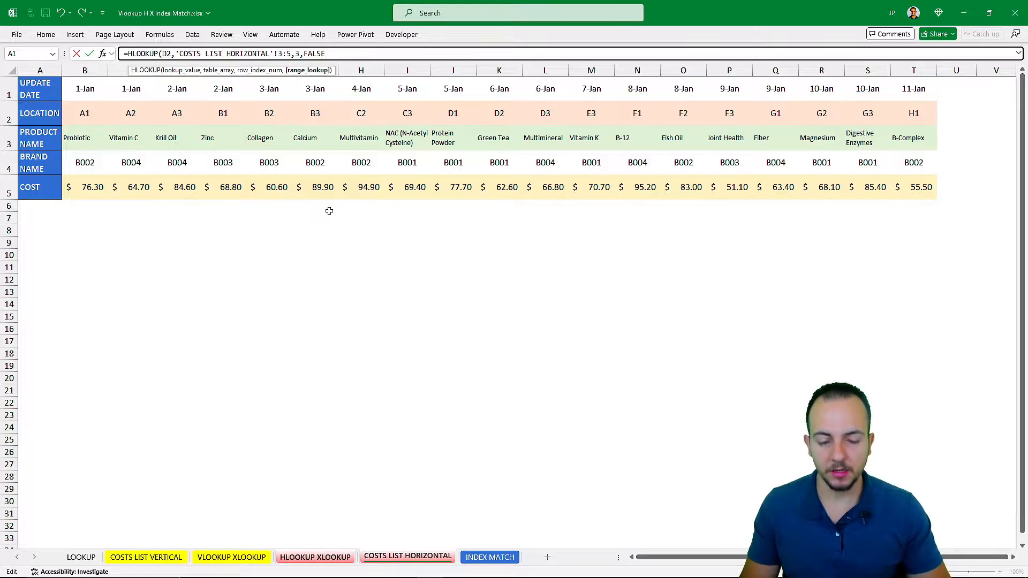
{"action": "key", "text": "Return"}
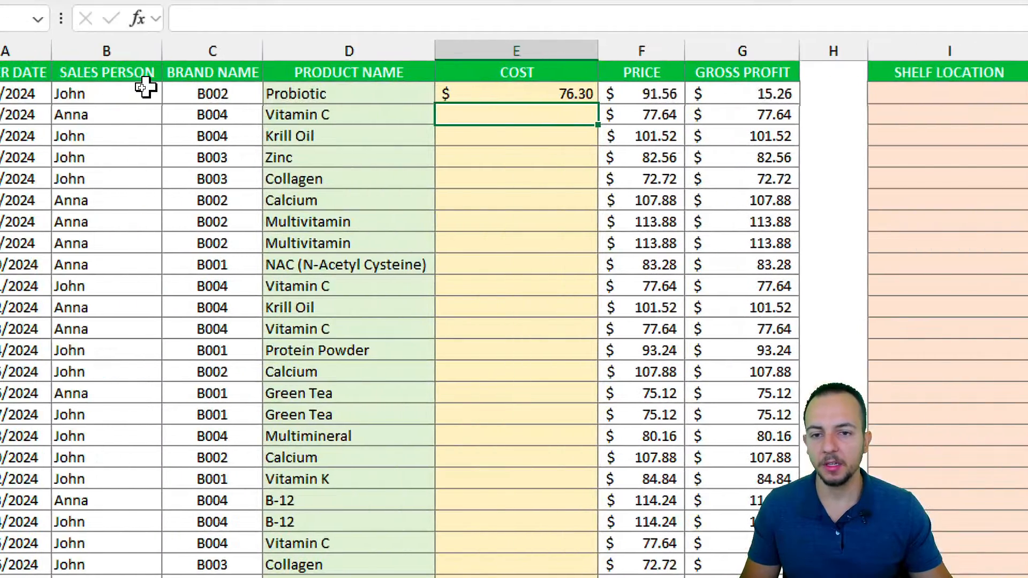
- Fill the HLOOKUP formula from E2 down to E8 in the Cost column
{"action": "left_click", "coordinate": [505, 94]}
{"action": "left_click", "coordinate": [403, 102]}
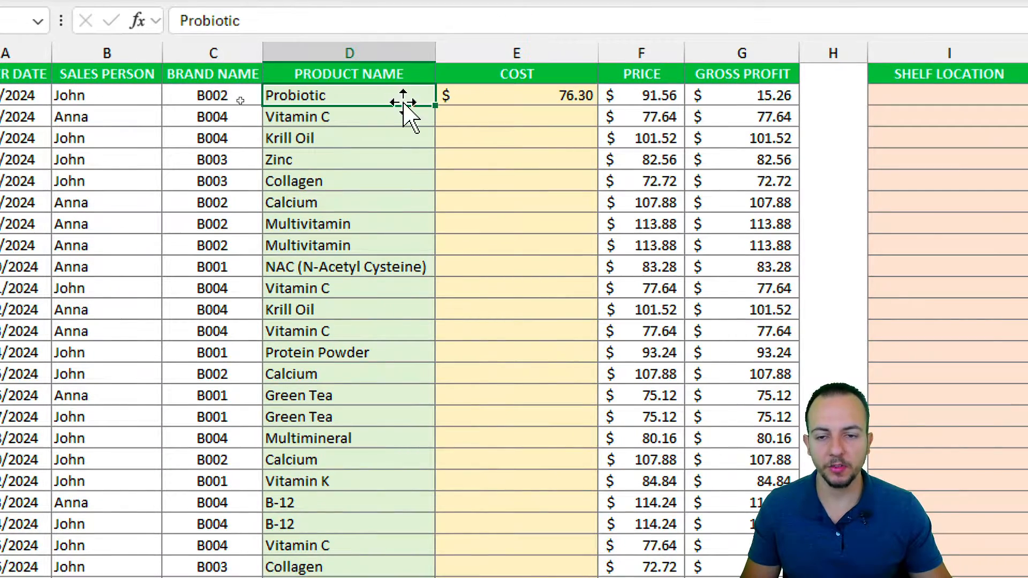
{"action": "left_click", "coordinate": [551, 96]}
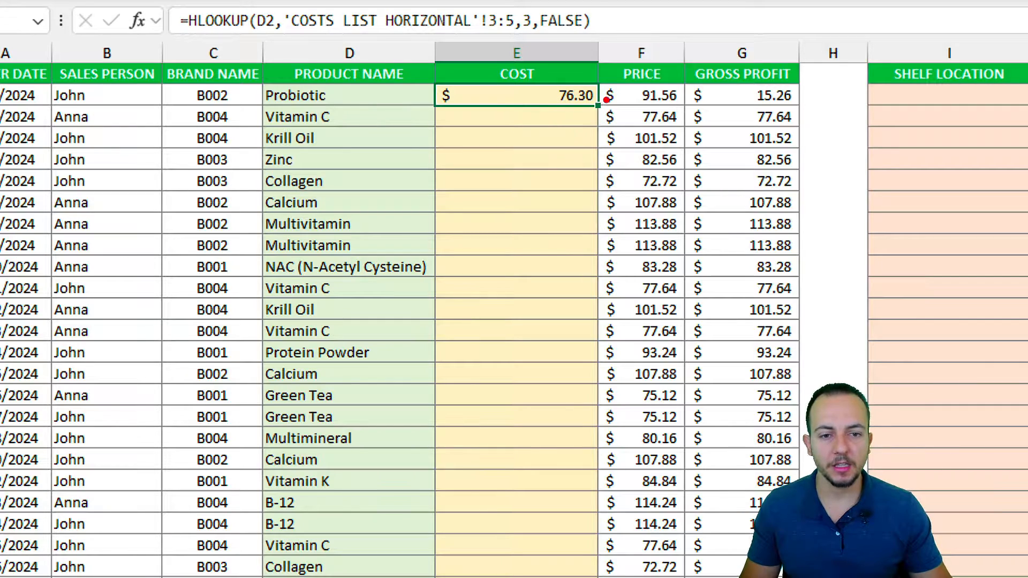
{"action": "mouse_move", "coordinate": [606, 100]}
{"action": "left_mouse_down"}
{"action": "mouse_move", "coordinate": [593, 108]}
{"action": "mouse_move", "coordinate": [605, 96]}
{"action": "mouse_move", "coordinate": [585, 162]}
{"action": "left_mouse_up"}
{"action": "left_click_drag", "start_coordinate": [574, 143], "coordinate": [596, 142]}
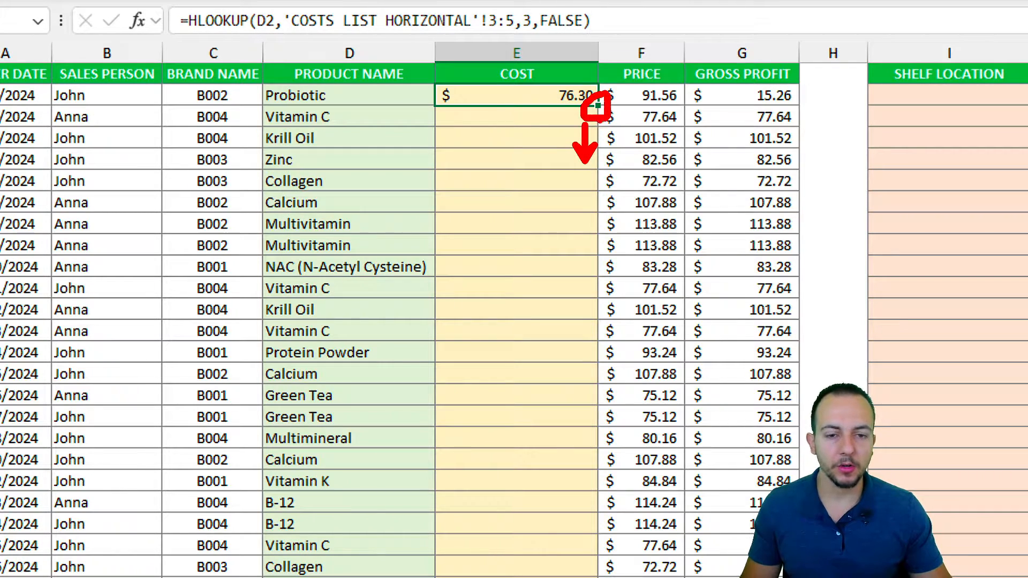
{"action": "key", "text": "Escape"}
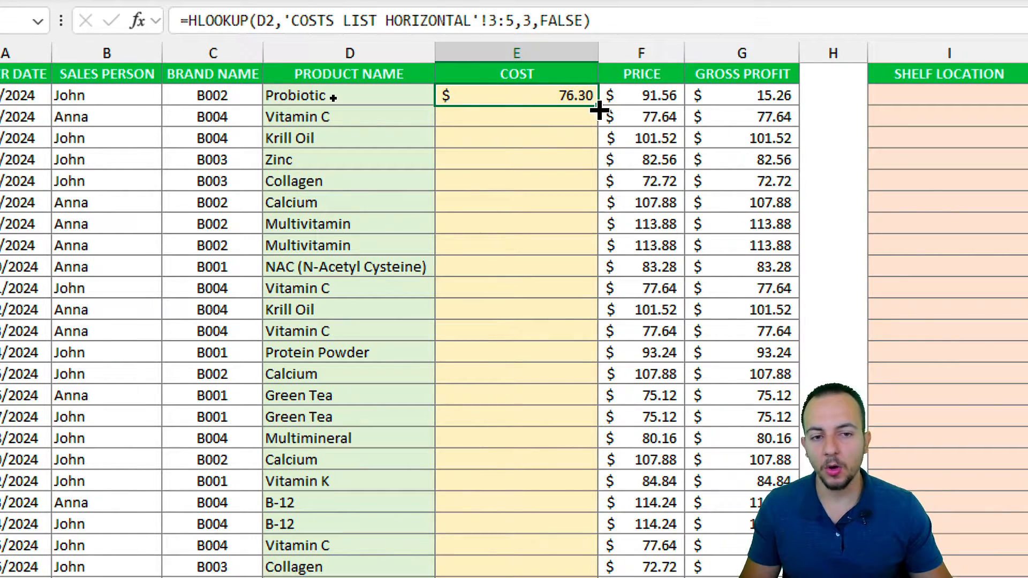
{"action": "left_click_drag", "start_coordinate": [601, 111], "coordinate": [597, 234]}
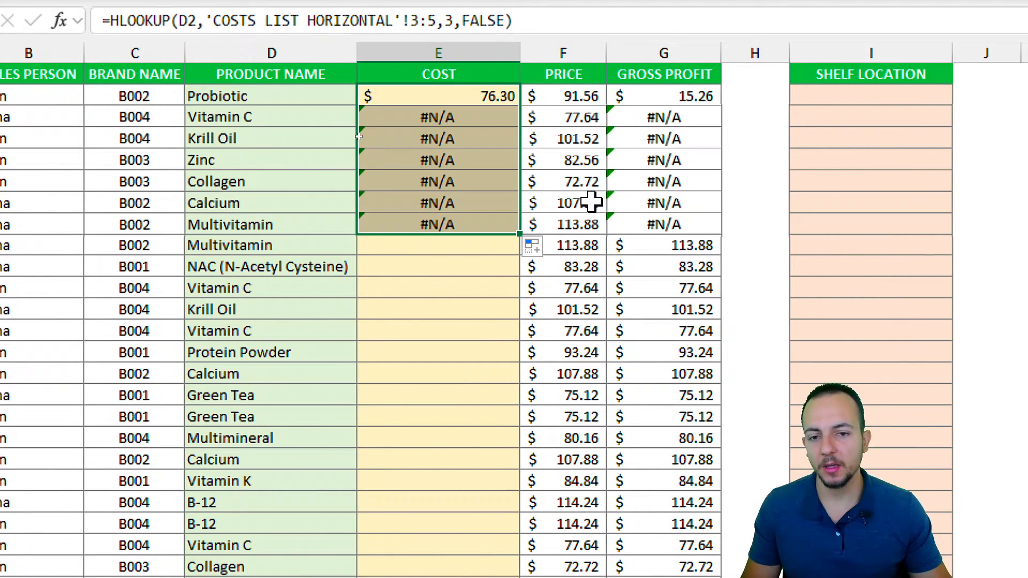
- Examine the lookup value and table array references of the HLOOKUP formulas in E2 and E8
{"action": "left_click", "coordinate": [484, 121]}
{"action": "mouse_move", "coordinate": [434, 92]}
{"action": "left_mouse_down"}
{"action": "mouse_move", "coordinate": [480, 105]}
{"action": "mouse_move", "coordinate": [472, 133]}
{"action": "mouse_move", "coordinate": [441, 114]}
{"action": "left_mouse_up"}
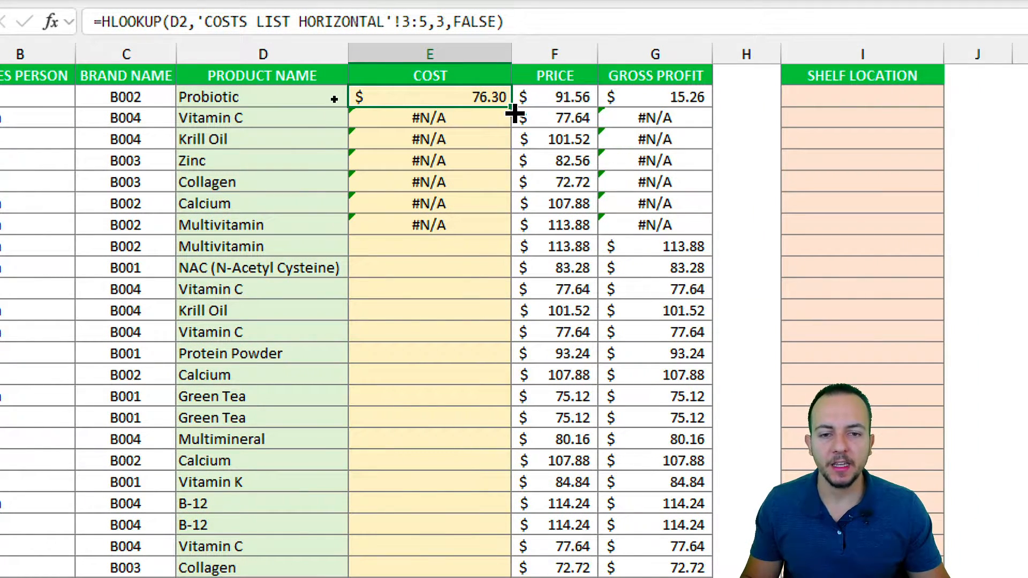
{"action": "key", "text": "F2"}
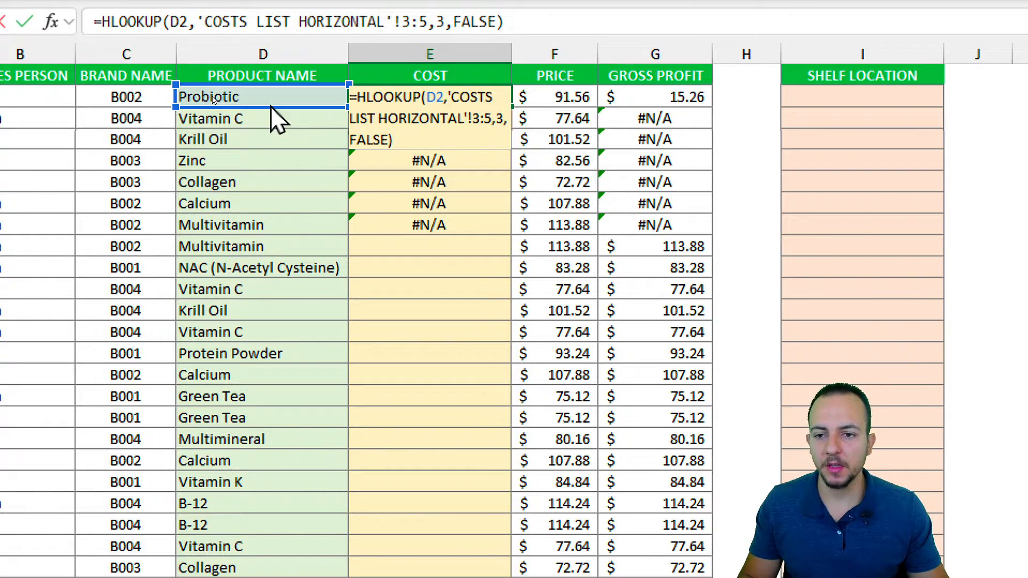
{"action": "left_click_drag", "start_coordinate": [270, 105], "coordinate": [241, 103]}
{"action": "key", "text": "ctrl+Return"}
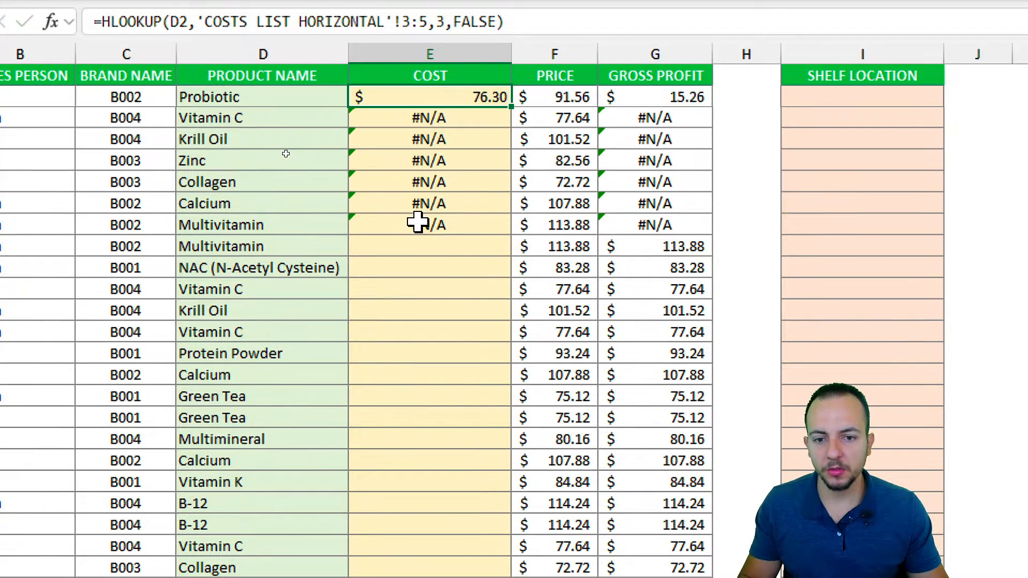
{"action": "left_click", "coordinate": [417, 221]}
{"action": "double_click", "coordinate": [417, 221]}
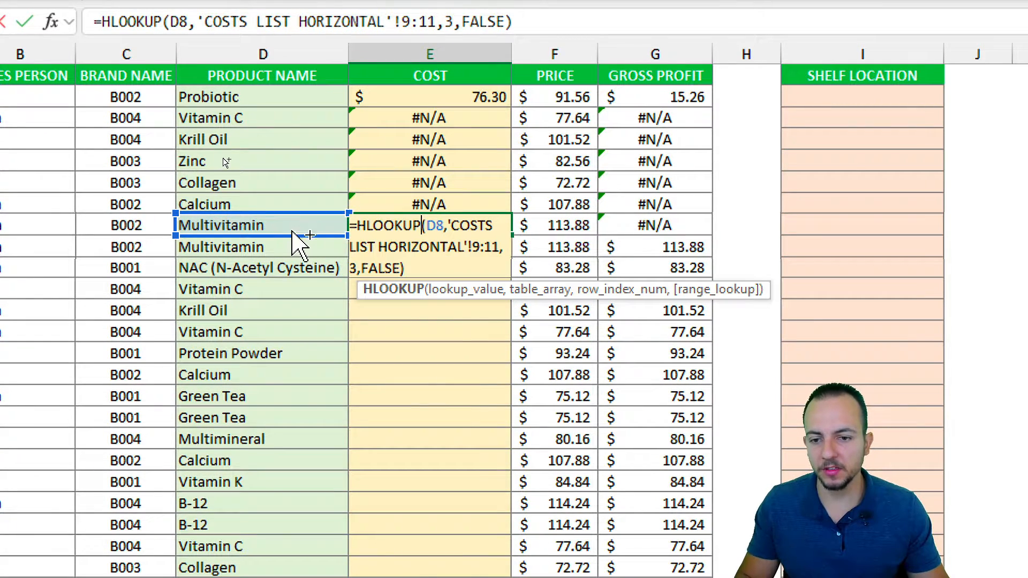
{"action": "mouse_move", "coordinate": [228, 65]}
{"action": "left_mouse_down"}
{"action": "mouse_move", "coordinate": [172, 81]}
{"action": "mouse_move", "coordinate": [252, 69]}
{"action": "mouse_move", "coordinate": [196, 67]}
{"action": "left_mouse_up"}
{"action": "mouse_move", "coordinate": [243, 204]}
{"action": "left_mouse_down"}
{"action": "mouse_move", "coordinate": [260, 213]}
{"action": "mouse_move", "coordinate": [170, 206]}
{"action": "mouse_move", "coordinate": [308, 230]}
{"action": "mouse_move", "coordinate": [284, 206]}
{"action": "mouse_move", "coordinate": [353, 158]}
{"action": "left_mouse_up"}
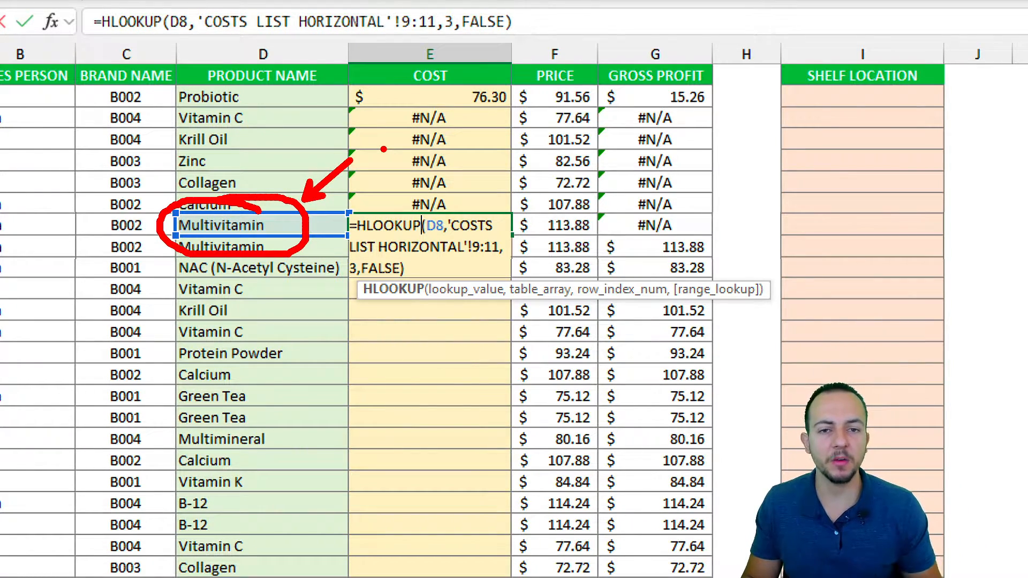
{"action": "key", "text": "Escape"}
{"action": "key", "text": "Escape"}
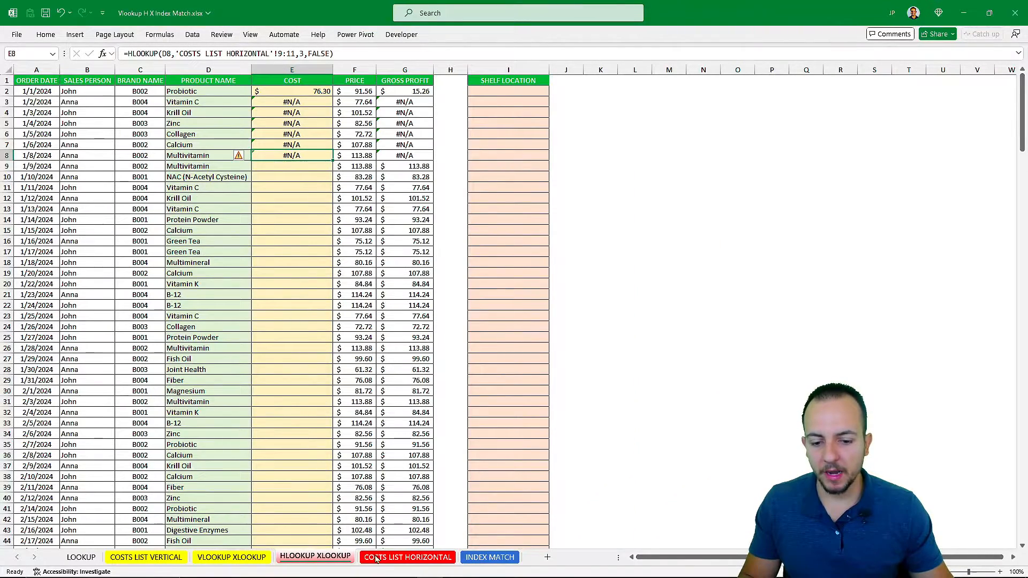
- Inspect the Product Name to Cost rows 3:5 and the area below them on the COSTS LIST HORIZONTAL sheet
{"action": "left_click", "coordinate": [378, 557]}
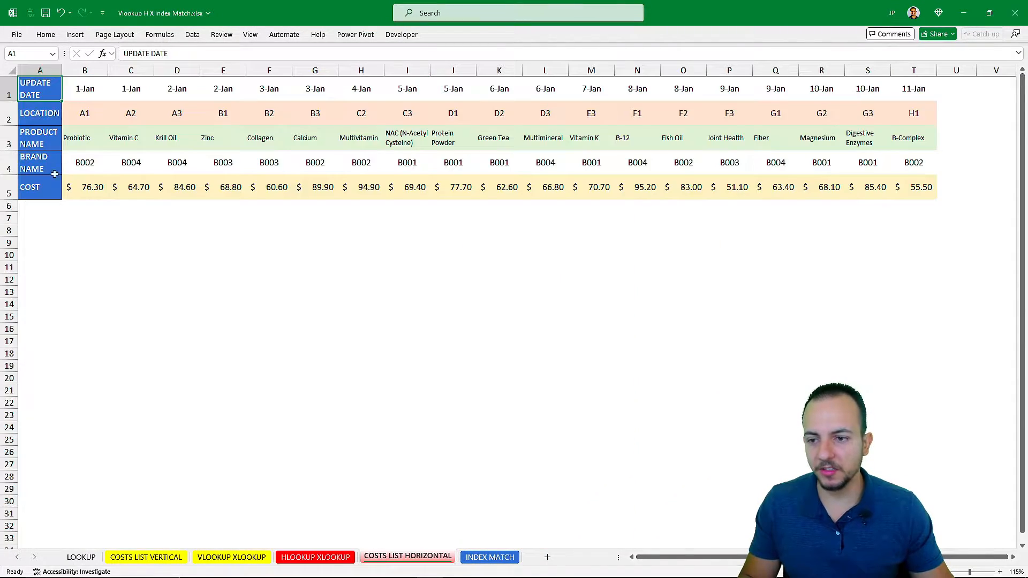
{"action": "key", "text": "ctrl+2"}
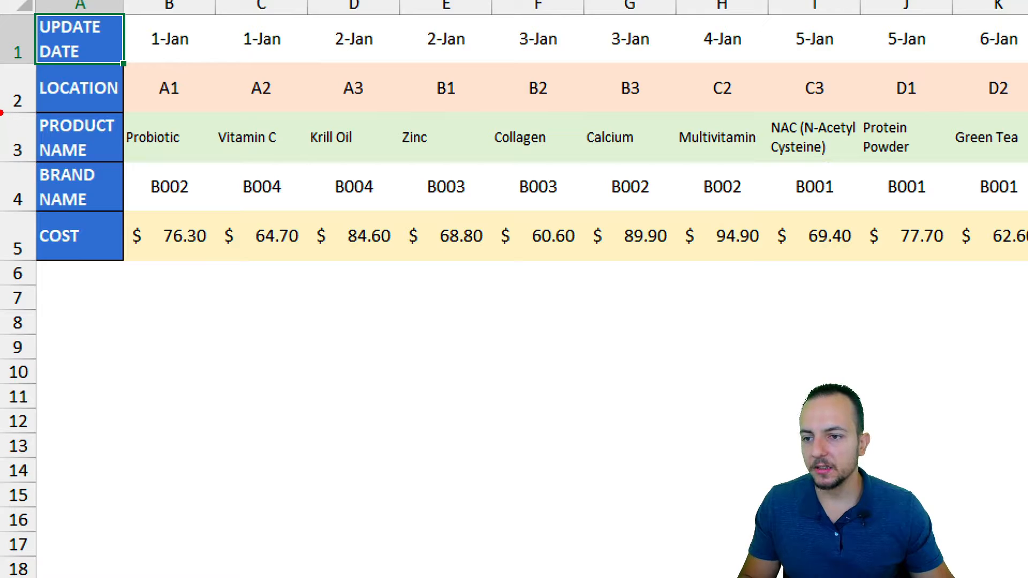
{"action": "mouse_move", "coordinate": [2, 112]}
{"action": "left_mouse_down"}
{"action": "mouse_move", "coordinate": [232, 248]}
{"action": "mouse_move", "coordinate": [688, 259]}
{"action": "mouse_move", "coordinate": [1023, 253]}
{"action": "mouse_move", "coordinate": [1025, 262]}
{"action": "left_mouse_up"}
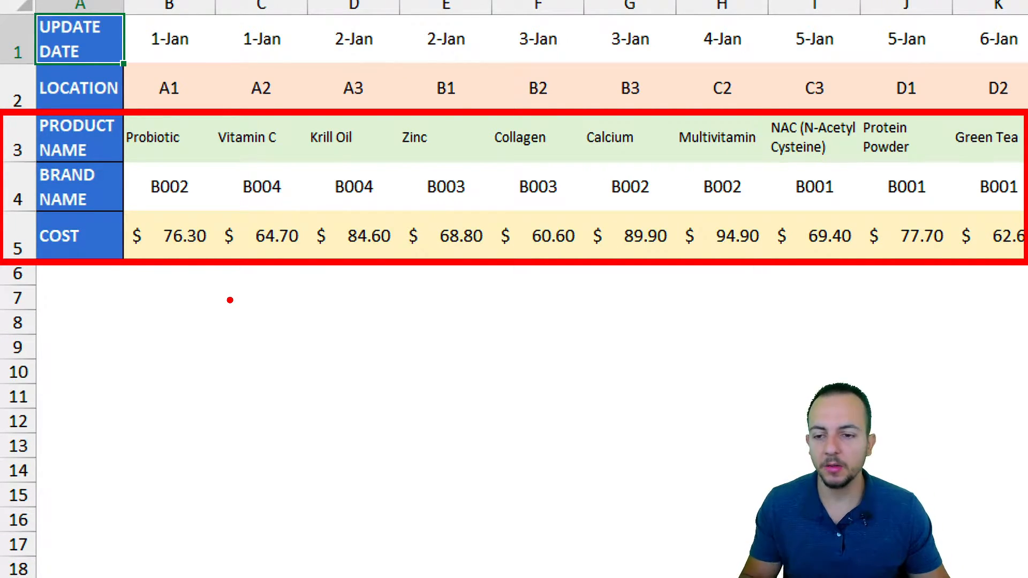
{"action": "left_click_drag", "start_coordinate": [67, 284], "coordinate": [269, 284]}
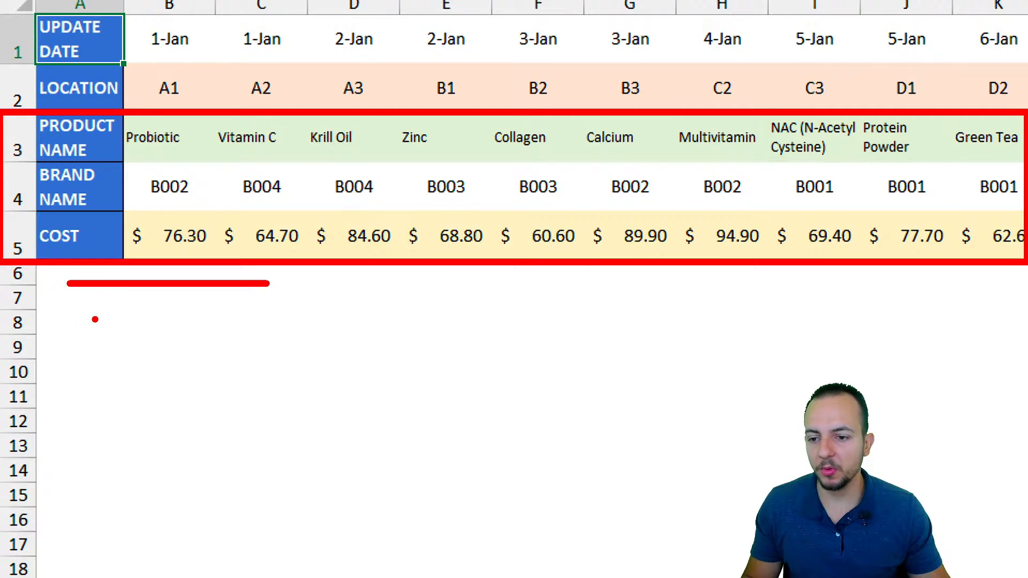
{"action": "left_click_drag", "start_coordinate": [92, 319], "coordinate": [228, 319]}
{"action": "left_click_drag", "start_coordinate": [75, 382], "coordinate": [237, 382]}
{"action": "left_click_drag", "start_coordinate": [103, 455], "coordinate": [235, 454]}
{"action": "left_click_drag", "start_coordinate": [127, 505], "coordinate": [258, 504]}
{"action": "left_click_drag", "start_coordinate": [114, 546], "coordinate": [225, 546]}
{"action": "key", "text": "Escape"}
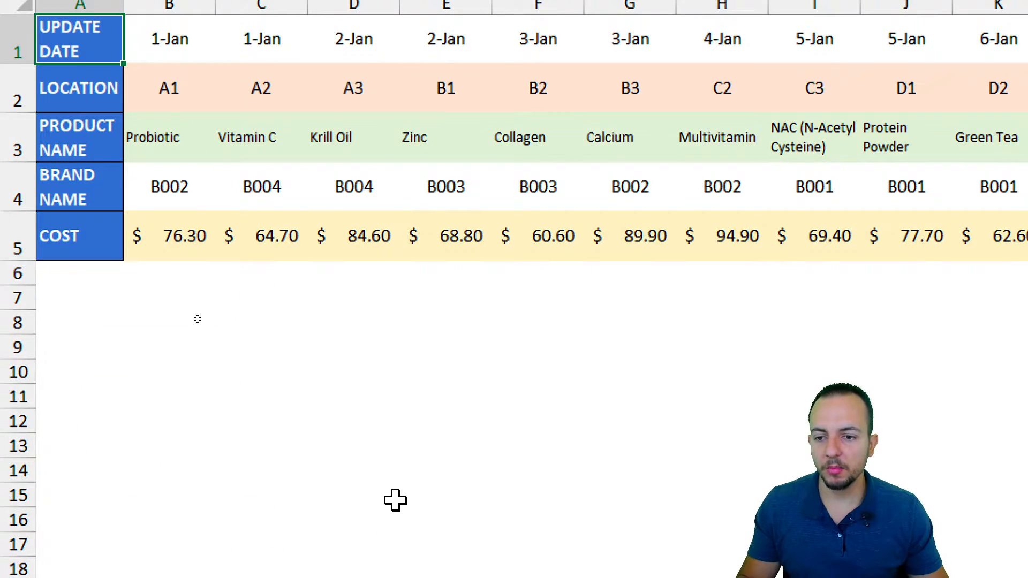
{"action": "key", "text": "ctrl+4"}
- Compare the table array row references in the HLOOKUP formulas of E2, E3 and E4 on the HLOOKUP XLOOKUP sheet
{"action": "left_click", "coordinate": [323, 557]}
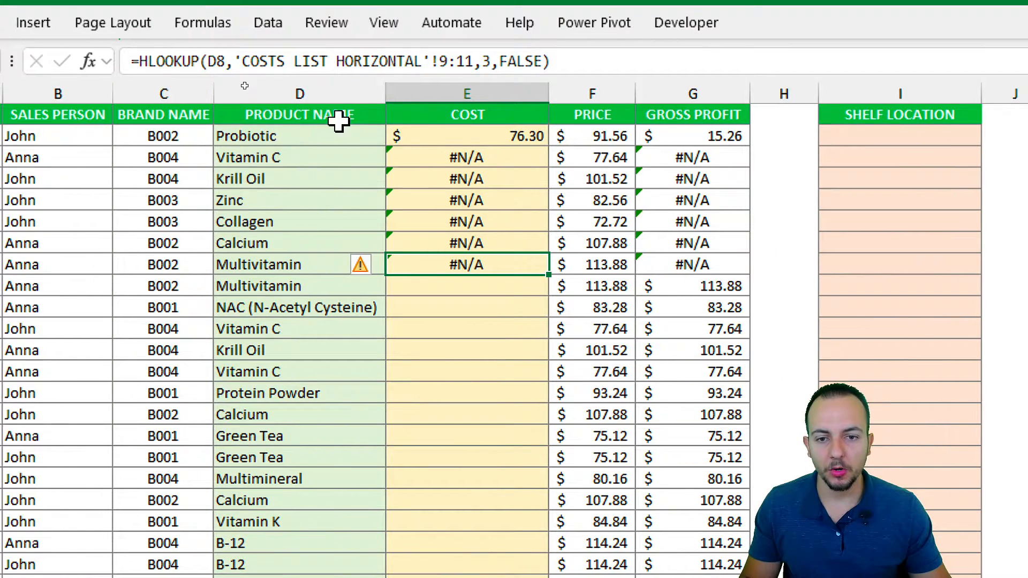
{"action": "left_click", "coordinate": [405, 92]}
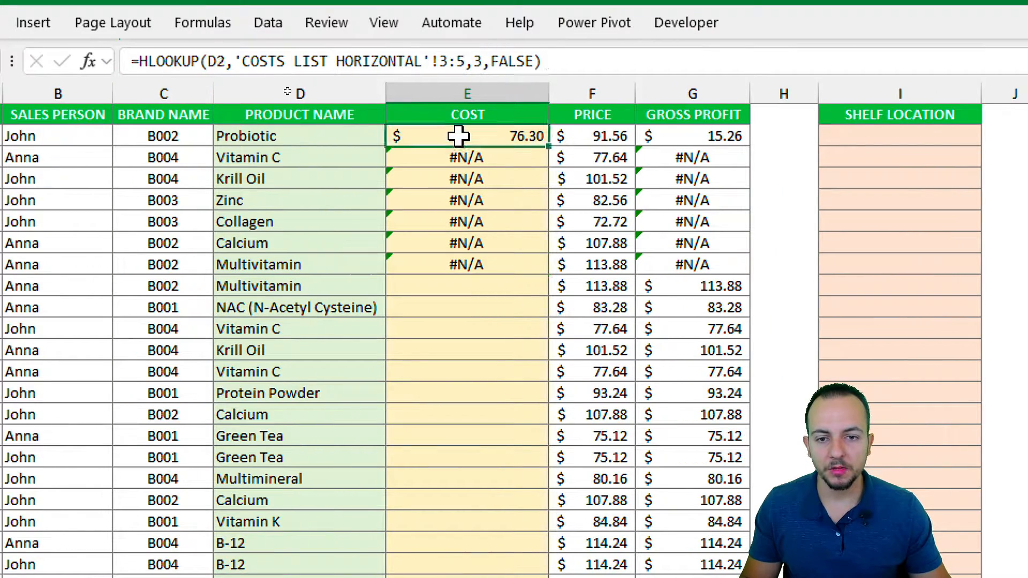
{"action": "key", "text": "ctrl+2"}
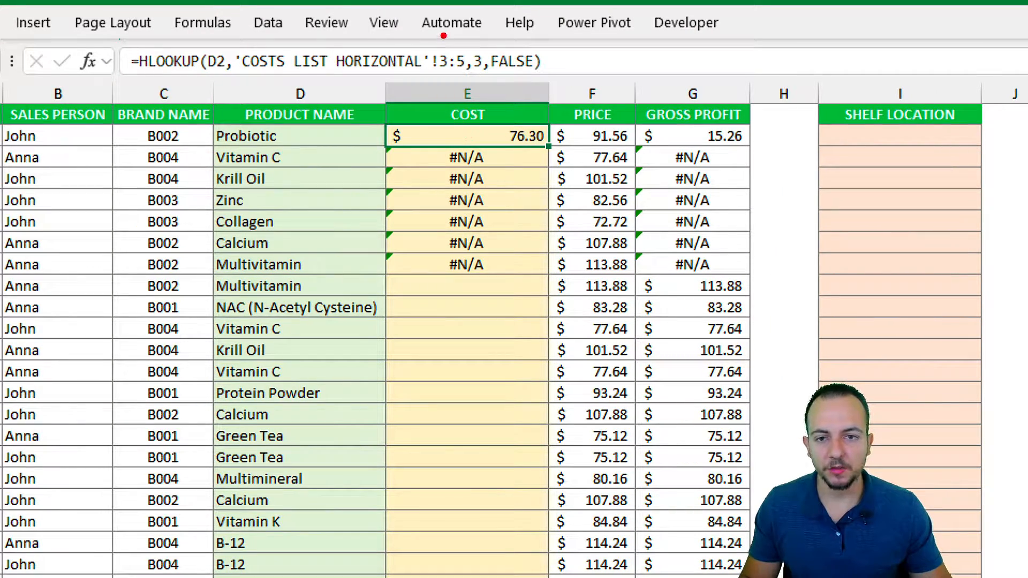
{"action": "left_click_drag", "start_coordinate": [230, 42], "coordinate": [474, 77]}
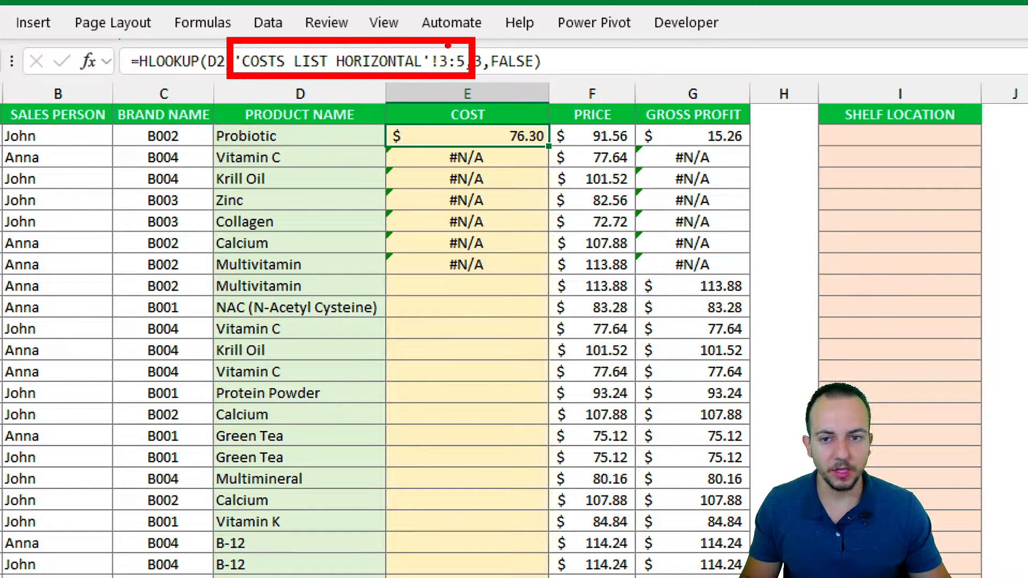
{"action": "left_click_drag", "start_coordinate": [455, 80], "coordinate": [447, 141]}
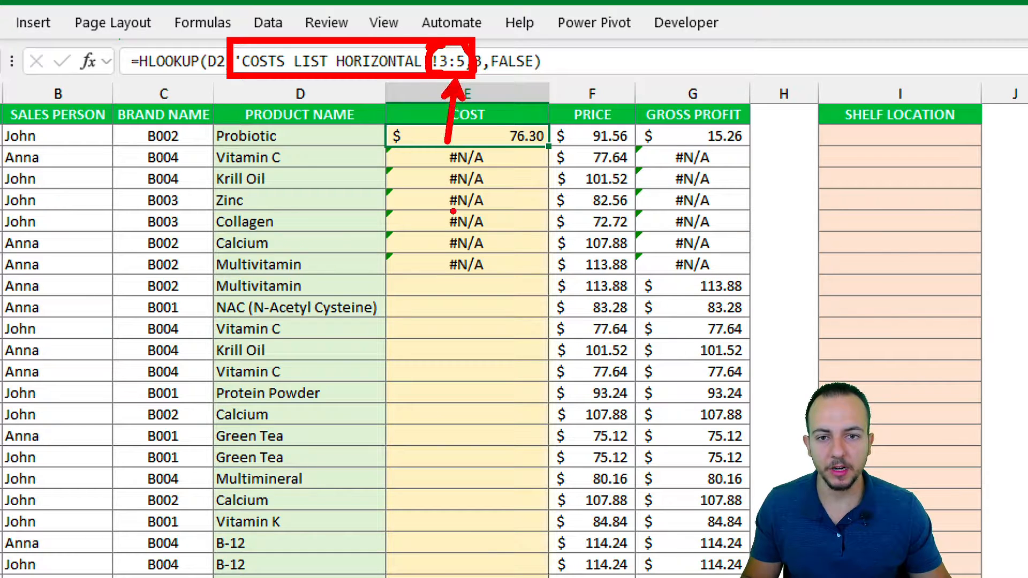
{"action": "key", "text": "Escape"}
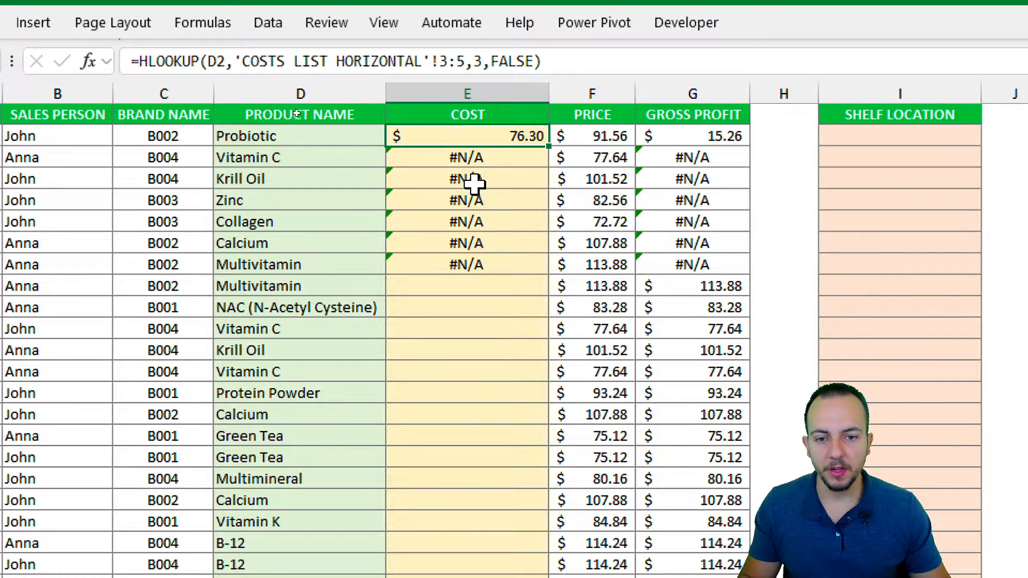
{"action": "left_click", "coordinate": [524, 157]}
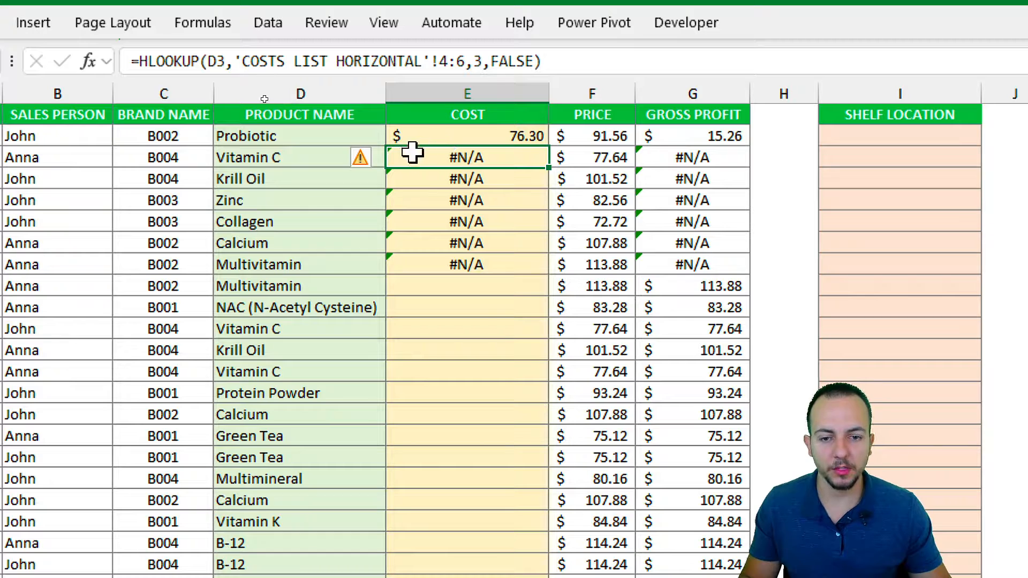
{"action": "mouse_move", "coordinate": [427, 43]}
{"action": "left_mouse_down"}
{"action": "mouse_move", "coordinate": [473, 76]}
{"action": "mouse_move", "coordinate": [487, 118]}
{"action": "left_mouse_up"}
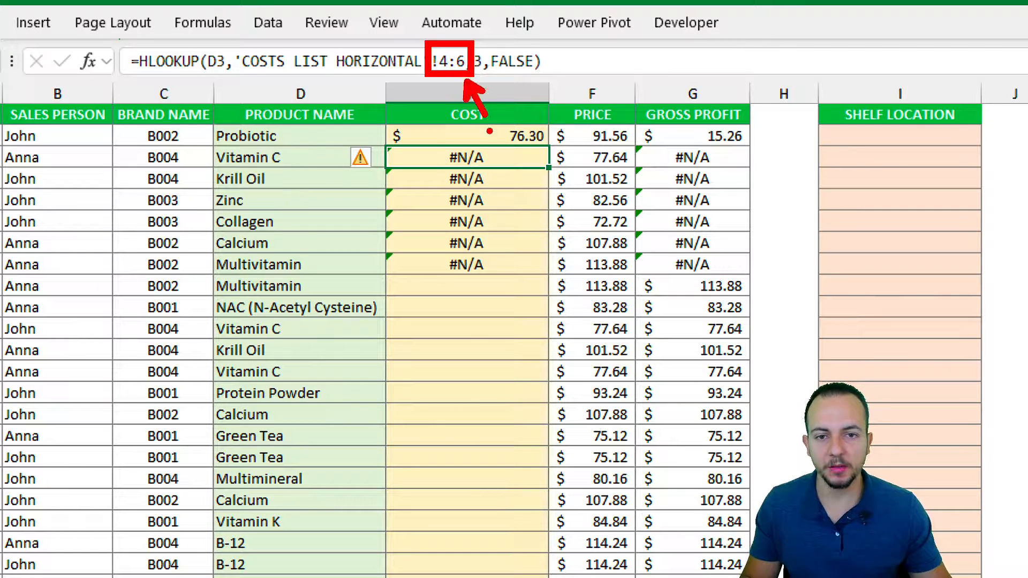
{"action": "key", "text": "Escape"}
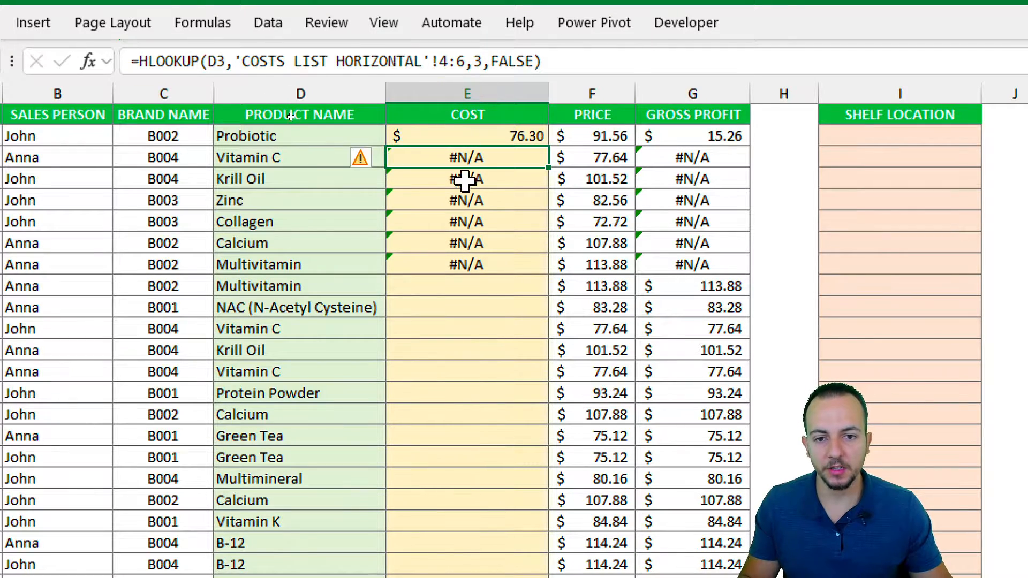
{"action": "left_click", "coordinate": [465, 178]}
{"action": "mouse_move", "coordinate": [431, 32]}
{"action": "left_mouse_down"}
{"action": "mouse_move", "coordinate": [482, 82]}
{"action": "mouse_move", "coordinate": [474, 127]}
{"action": "left_mouse_up"}
{"action": "key", "text": "Escape"}
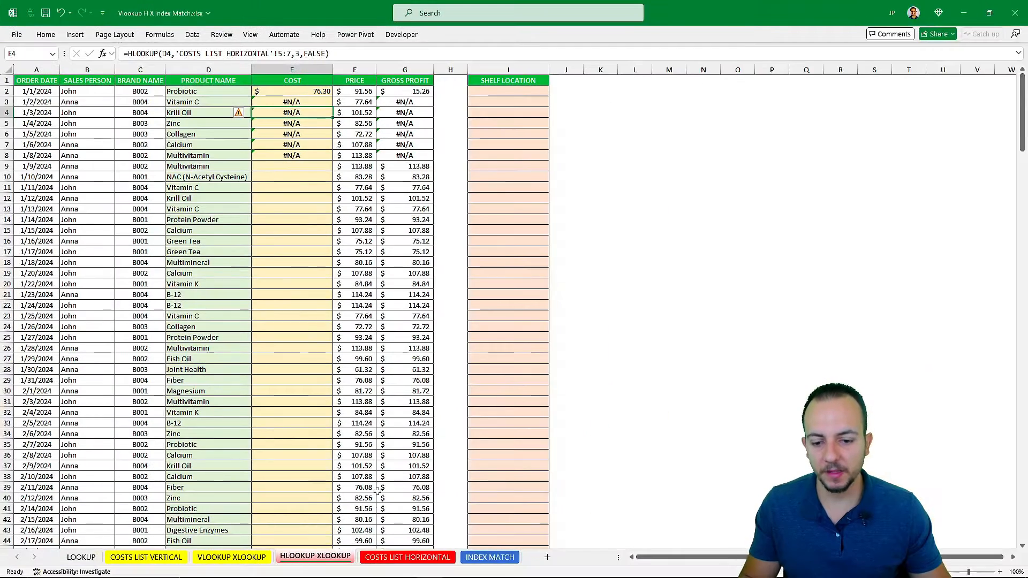
- Check rows 3:5 of the COSTS LIST HORIZONTAL sheet again as the range the lookup needs
{"action": "left_click", "coordinate": [407, 556]}
{"action": "left_click_drag", "start_coordinate": [2, 110], "coordinate": [353, 208]}
{"action": "left_click_drag", "start_coordinate": [262, 237], "coordinate": [262, 321]}
{"action": "left_click_drag", "start_coordinate": [223, 237], "coordinate": [223, 338]}
{"action": "mouse_move", "coordinate": [206, 330]}
{"action": "left_mouse_down"}
{"action": "mouse_move", "coordinate": [202, 410]}
{"action": "mouse_move", "coordinate": [177, 448]}
{"action": "left_mouse_up"}
{"action": "left_click", "coordinate": [162, 361]}
{"action": "left_click_drag", "start_coordinate": [161, 374], "coordinate": [161, 461]}
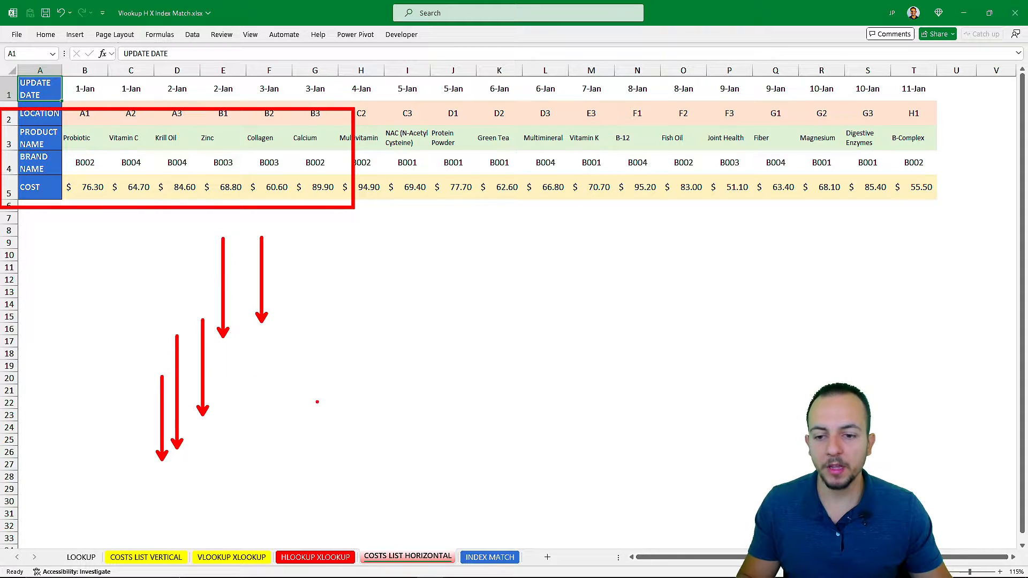
{"action": "key", "text": "Escape"}
{"action": "left_click", "coordinate": [315, 556]}
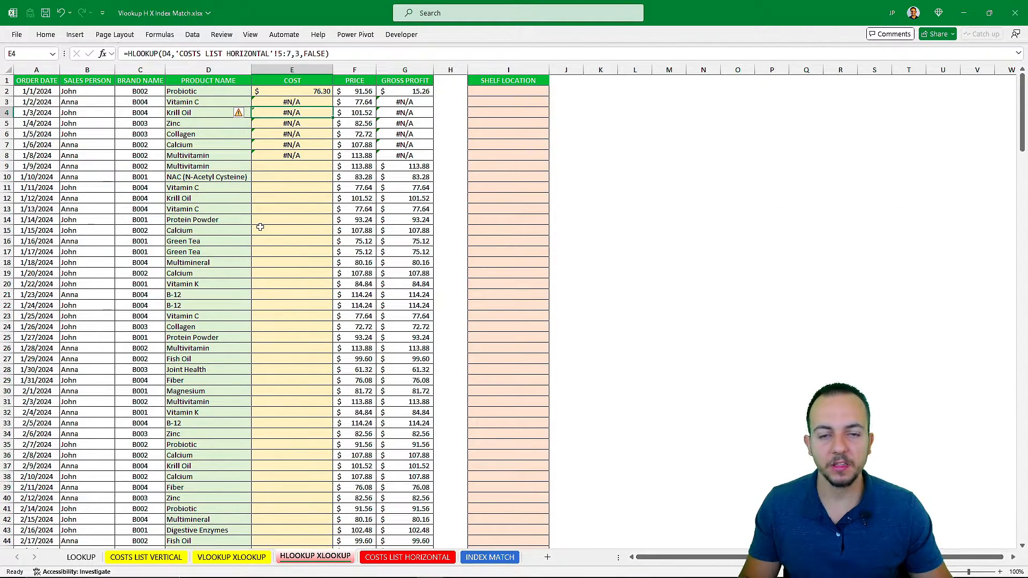
{"action": "left_click", "coordinate": [407, 557]}
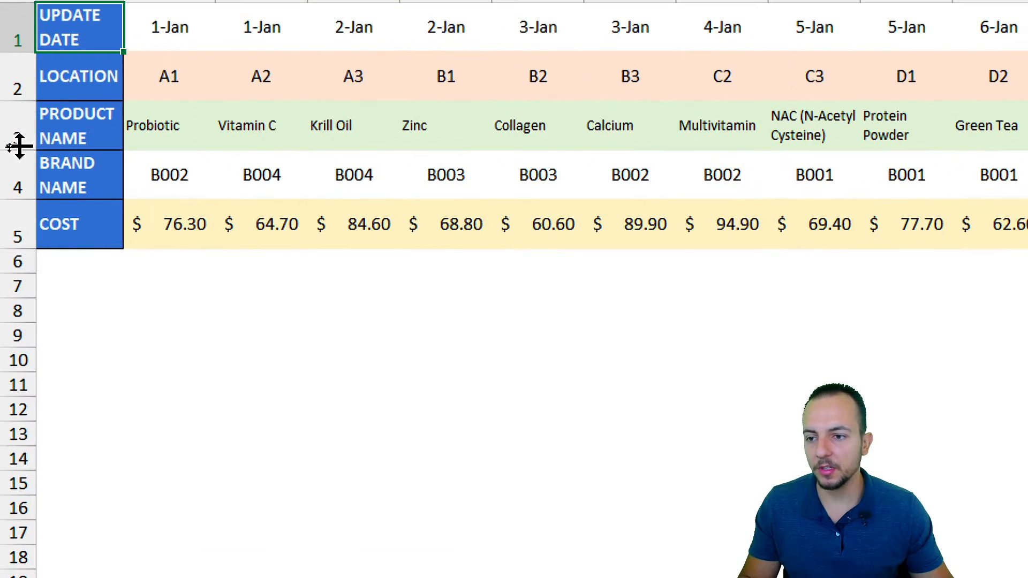
{"action": "left_click_drag", "start_coordinate": [10, 138], "coordinate": [10, 230]}
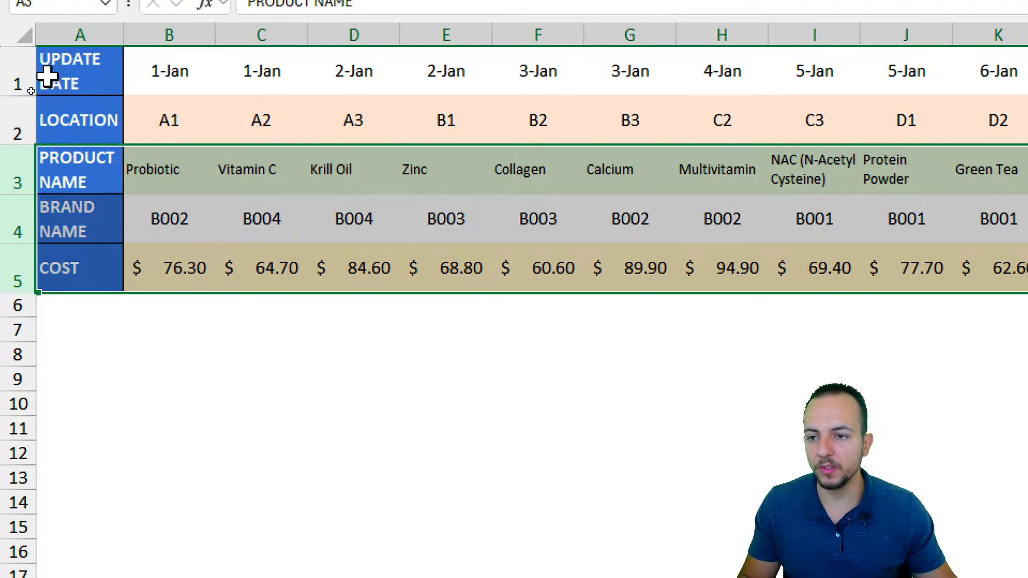
{"action": "left_click", "coordinate": [47, 27]}
- Make the table array rows in the HLOOKUP formula of E2 absolute as $3:$5, confirm it and reselect E2
{"action": "left_click", "coordinate": [315, 557]}
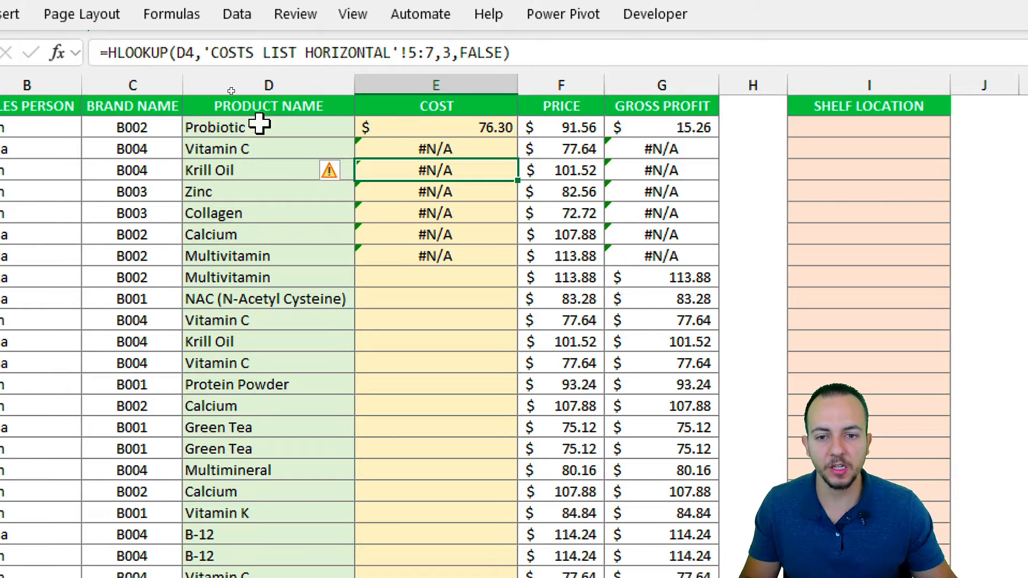
{"action": "left_click", "coordinate": [398, 98]}
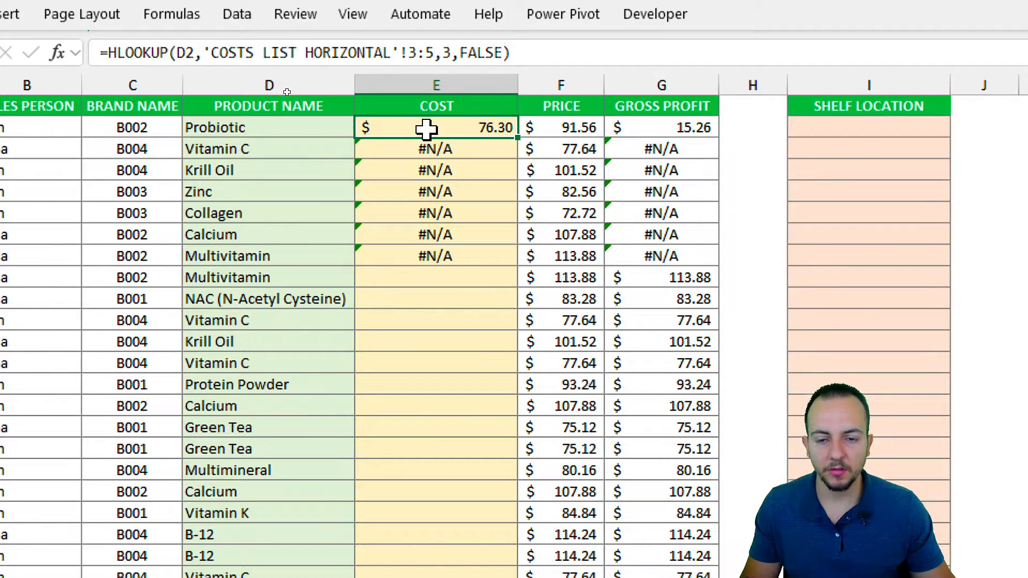
{"action": "double_click", "coordinate": [426, 128]}
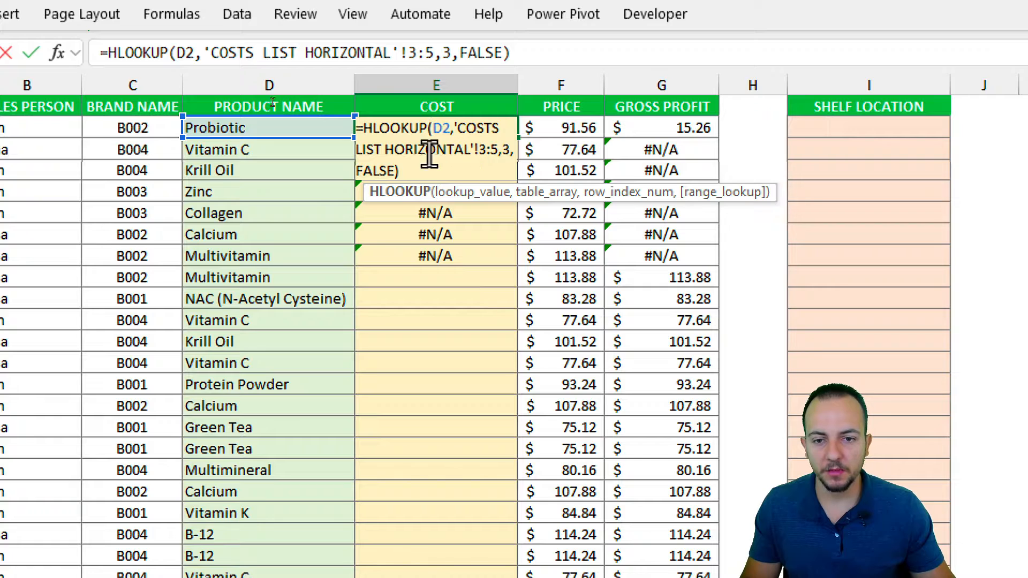
{"action": "key", "text": "ctrl+Return"}
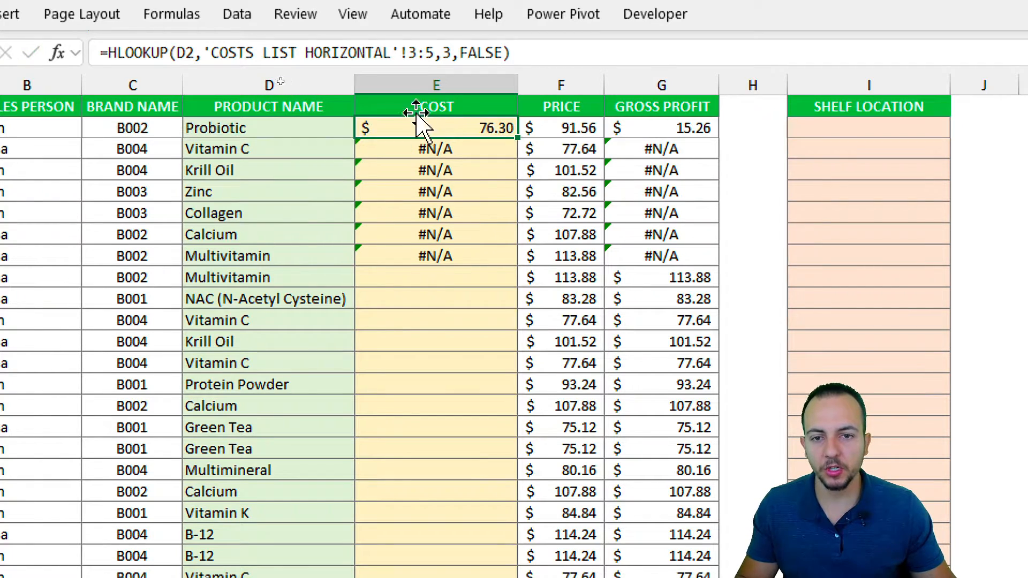
{"action": "left_click", "coordinate": [364, 75]}
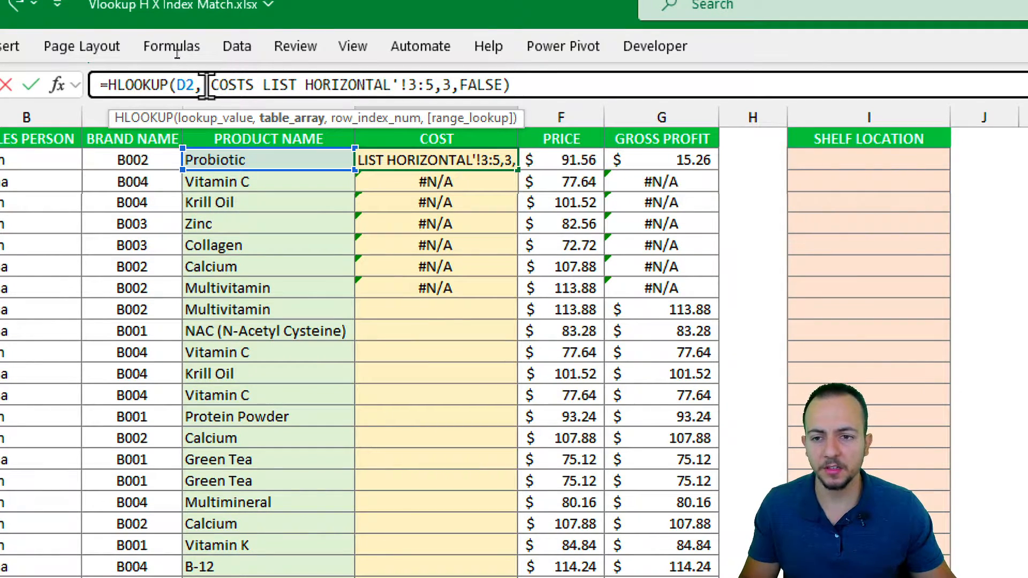
{"action": "left_click_drag", "start_coordinate": [203, 84], "coordinate": [395, 90]}
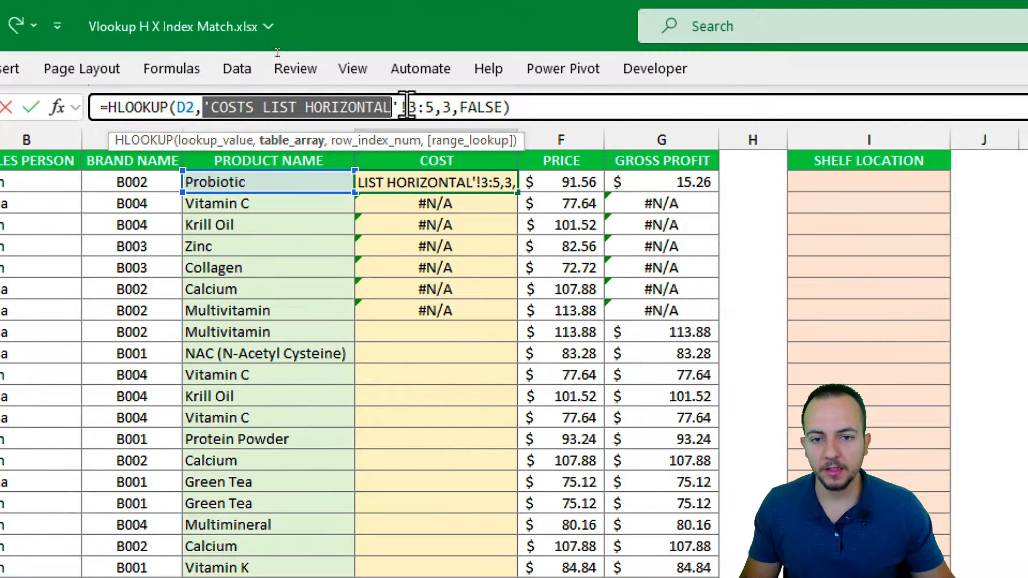
{"action": "left_click_drag", "start_coordinate": [408, 107], "coordinate": [434, 107]}
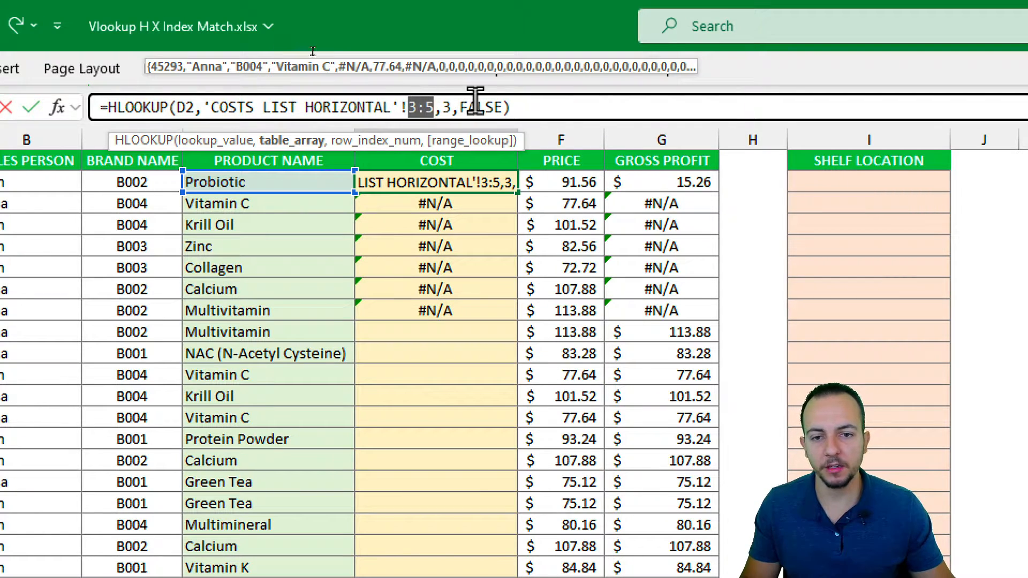
{"action": "key", "text": "F4"}
{"action": "key", "text": "F4"}
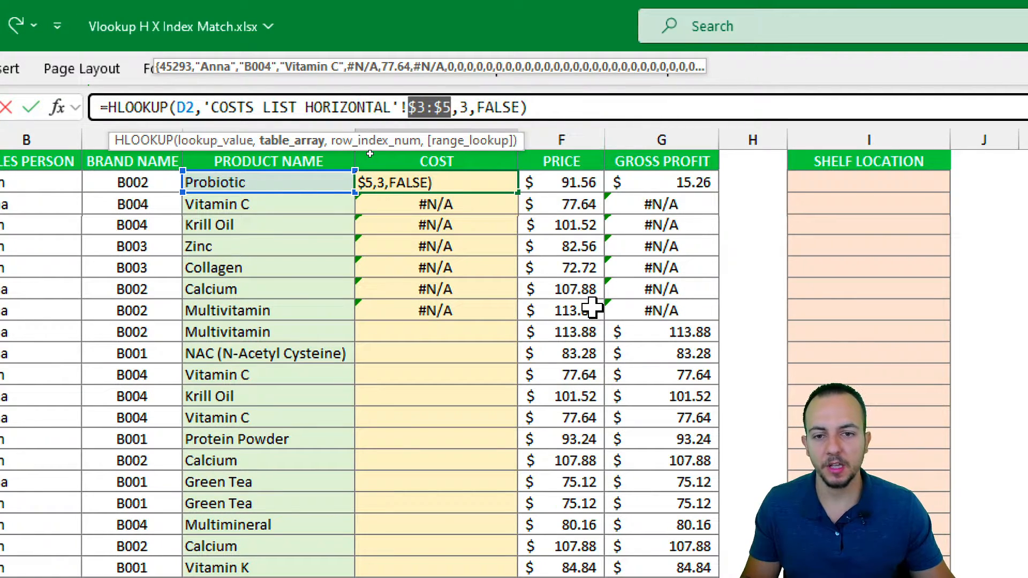
{"action": "key", "text": "Return"}
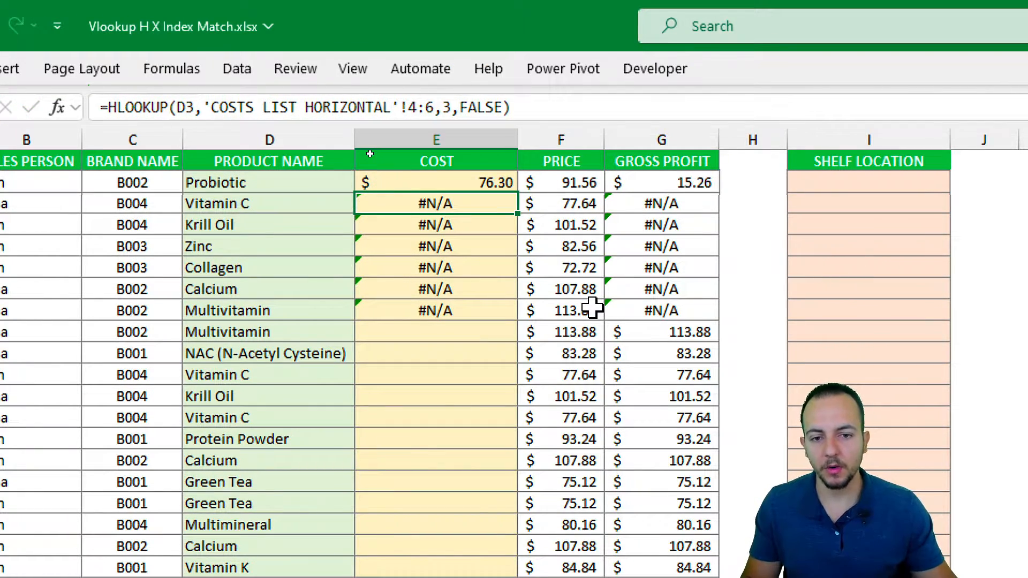
{"action": "left_click", "coordinate": [444, 181]}
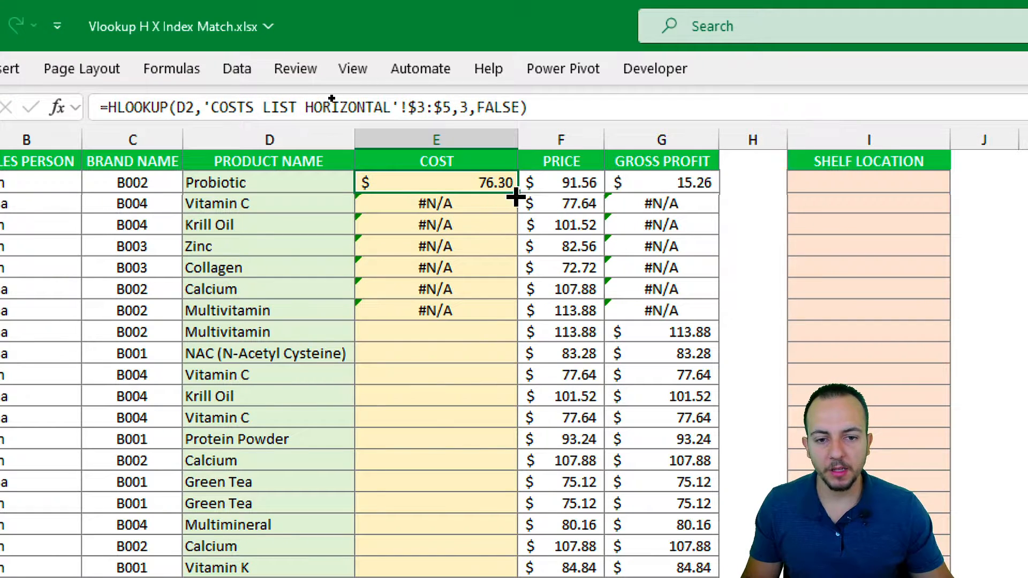
- Fill the HLOOKUP formula from E2 down the Cost column through the last data row
{"action": "left_click_drag", "start_coordinate": [516, 198], "coordinate": [514, 321]}
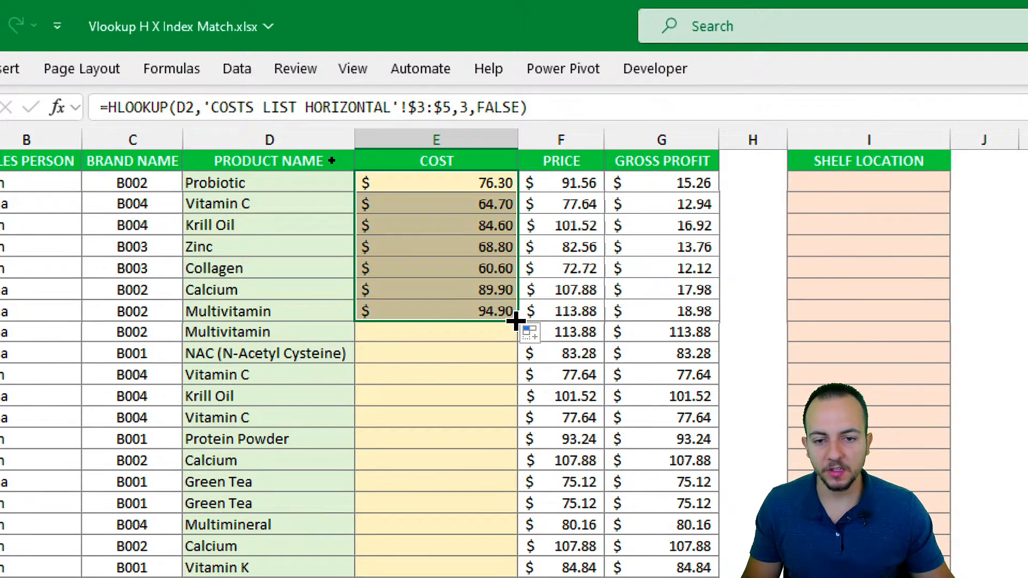
{"action": "left_click", "coordinate": [444, 251]}
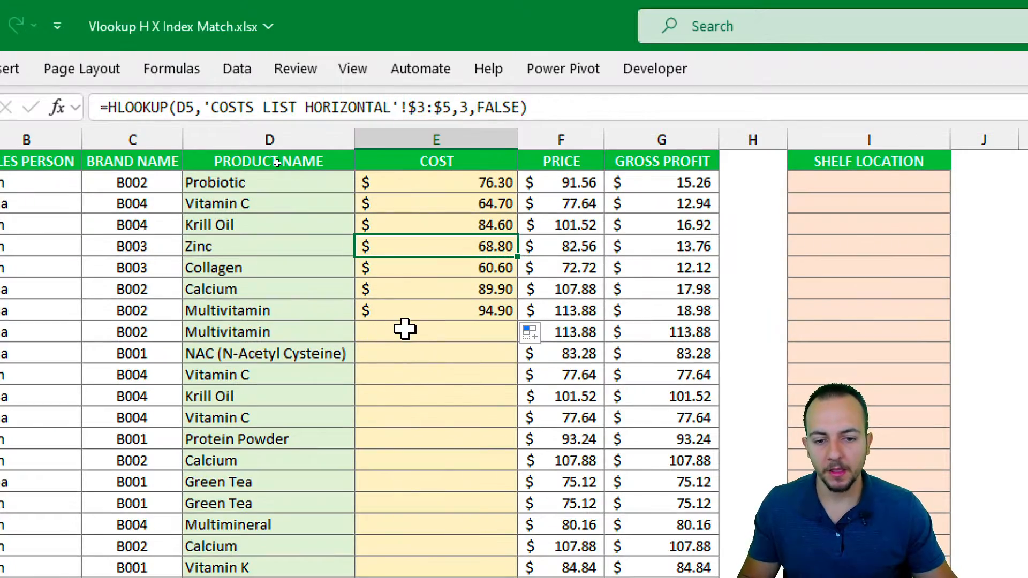
{"action": "left_click", "coordinate": [444, 315]}
{"action": "left_click_drag", "start_coordinate": [517, 320], "coordinate": [476, 577]}
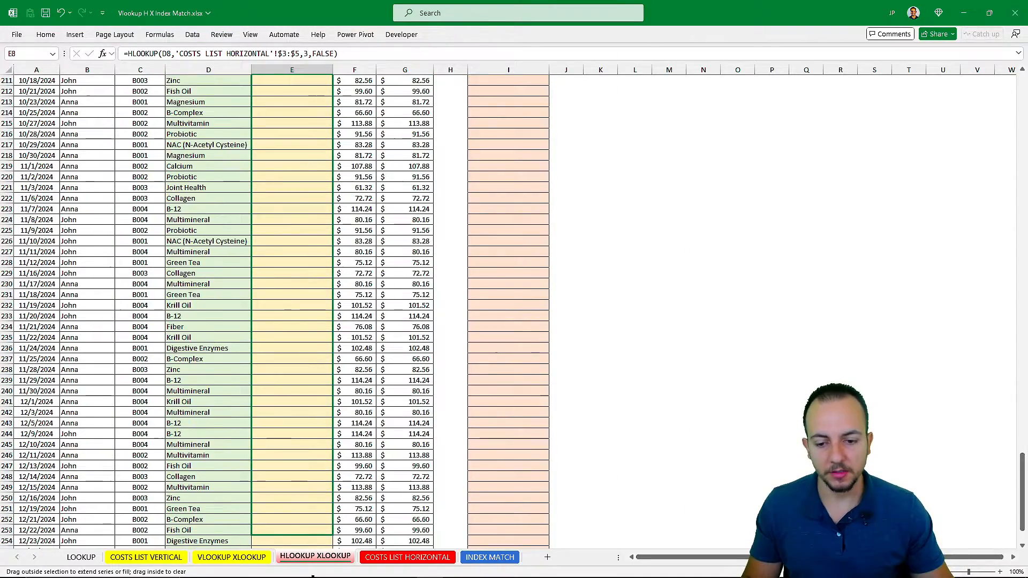
{"action": "left_click_drag", "start_coordinate": [313, 576], "coordinate": [310, 531]}
{"action": "left_click", "coordinate": [365, 327]}
{"action": "scroll", "coordinate": [394, 193], "scroll_direction": "up", "scroll_amount": 7}
{"action": "scroll", "coordinate": [394, 192], "scroll_direction": "up", "scroll_amount": 20}
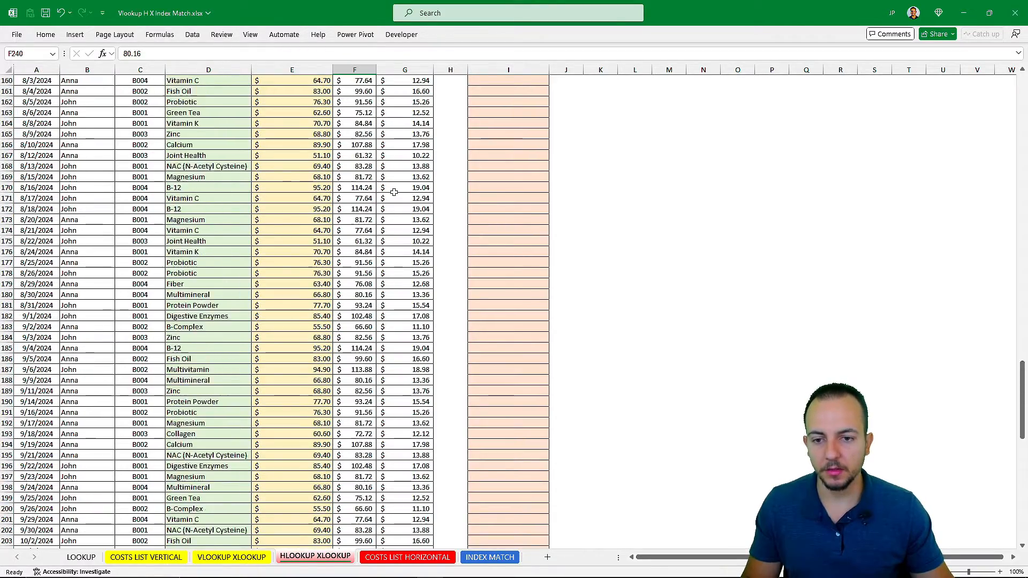
{"action": "scroll", "coordinate": [368, 140], "scroll_direction": "up", "scroll_amount": 20}
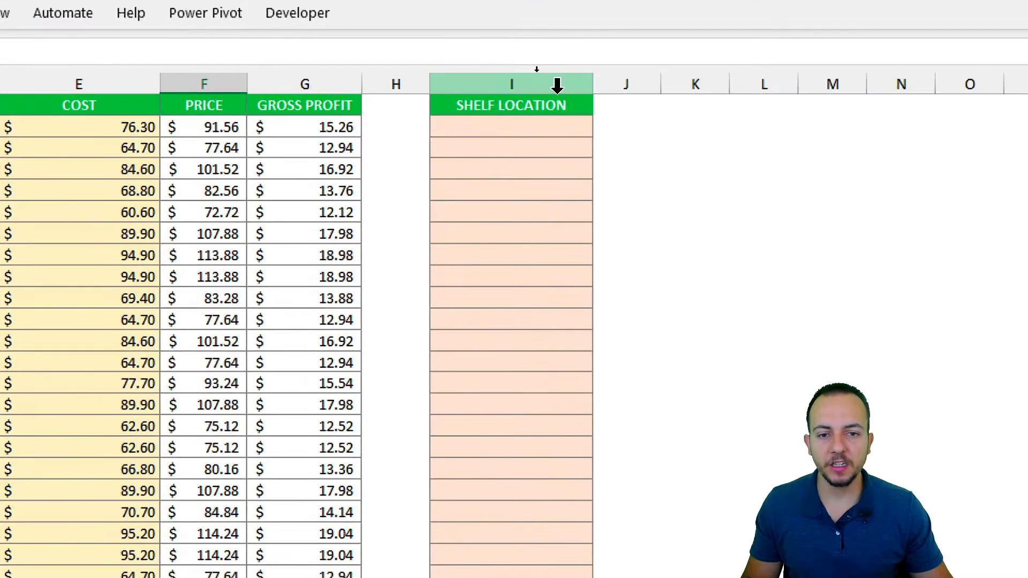
- Examine how the Location and Cost rows lie relative to the Product Name row on the COSTS LIST HORIZONTAL sheet for the Shelf Location lookup
{"action": "left_click", "coordinate": [554, 86]}
{"action": "left_click", "coordinate": [504, 121]}
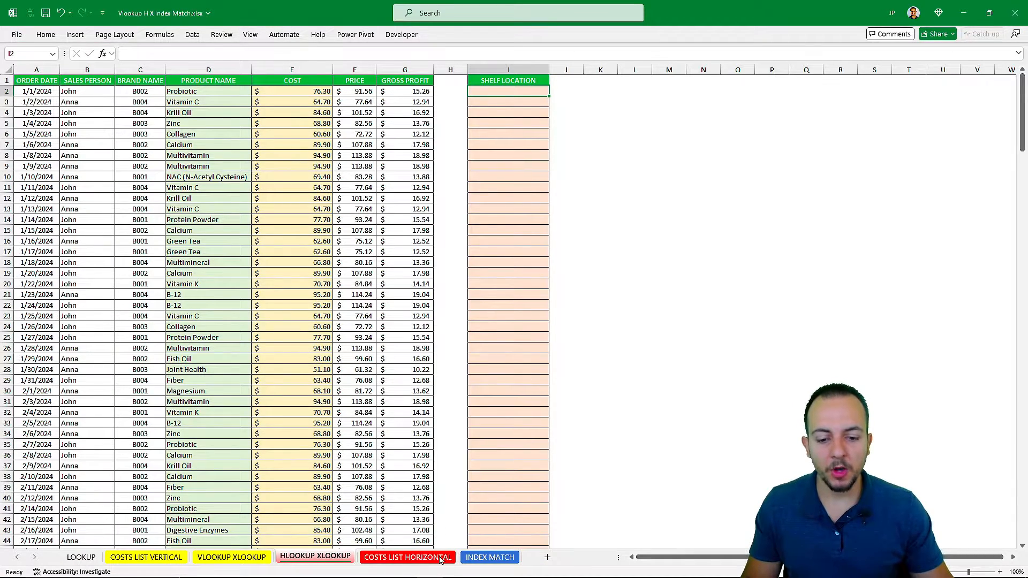
{"action": "left_click", "coordinate": [440, 558]}
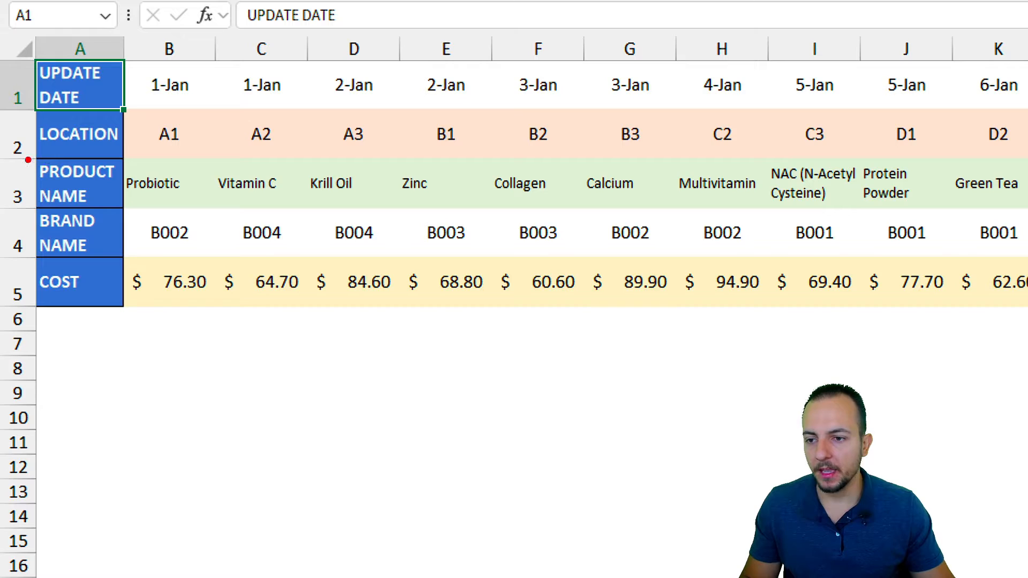
{"action": "mouse_move", "coordinate": [33, 159]}
{"action": "left_mouse_down"}
{"action": "mouse_move", "coordinate": [345, 203]}
{"action": "mouse_move", "coordinate": [1025, 207]}
{"action": "left_mouse_up"}
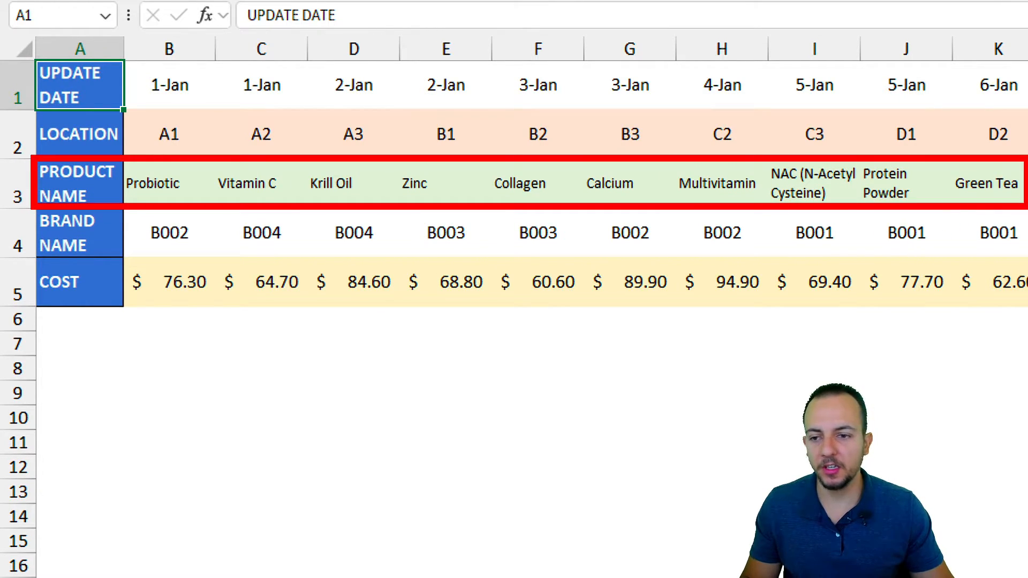
{"action": "mouse_move", "coordinate": [303, 183]}
{"action": "left_mouse_down"}
{"action": "mouse_move", "coordinate": [285, 123]}
{"action": "mouse_move", "coordinate": [307, 124]}
{"action": "left_mouse_up"}
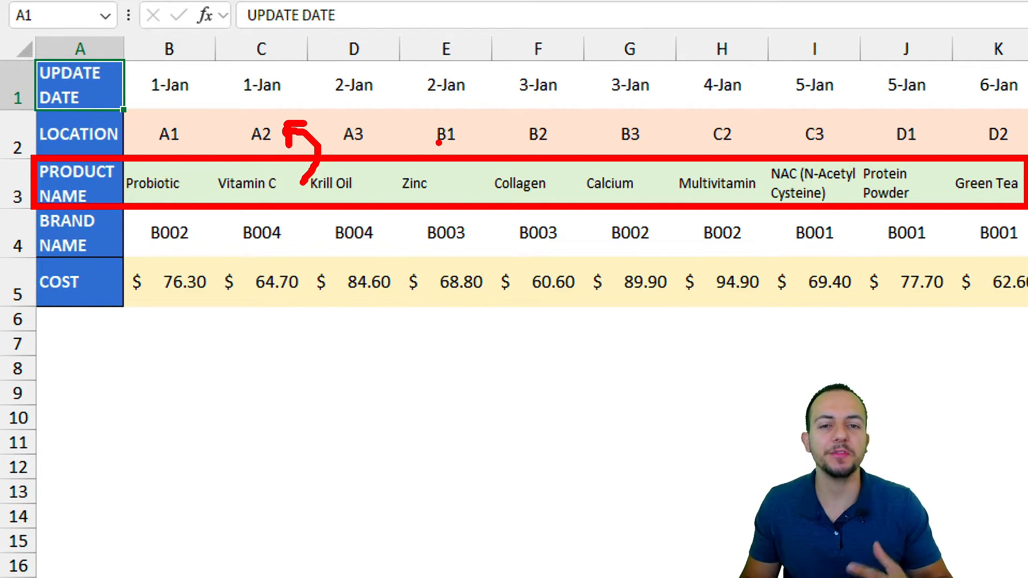
{"action": "key", "text": "e"}
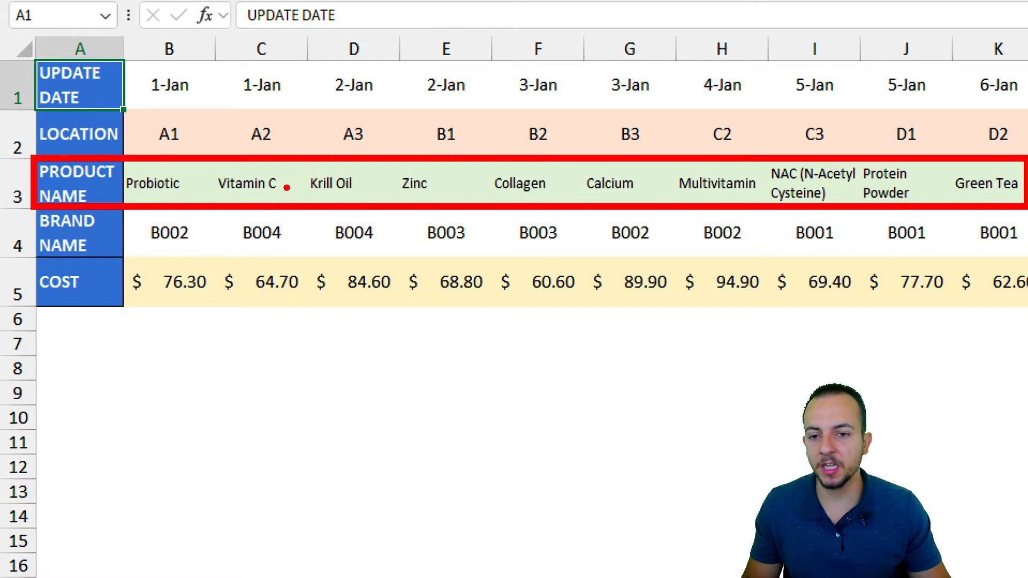
{"action": "mouse_move", "coordinate": [297, 185]}
{"action": "left_mouse_down"}
{"action": "mouse_move", "coordinate": [284, 249]}
{"action": "mouse_move", "coordinate": [313, 245]}
{"action": "left_mouse_up"}
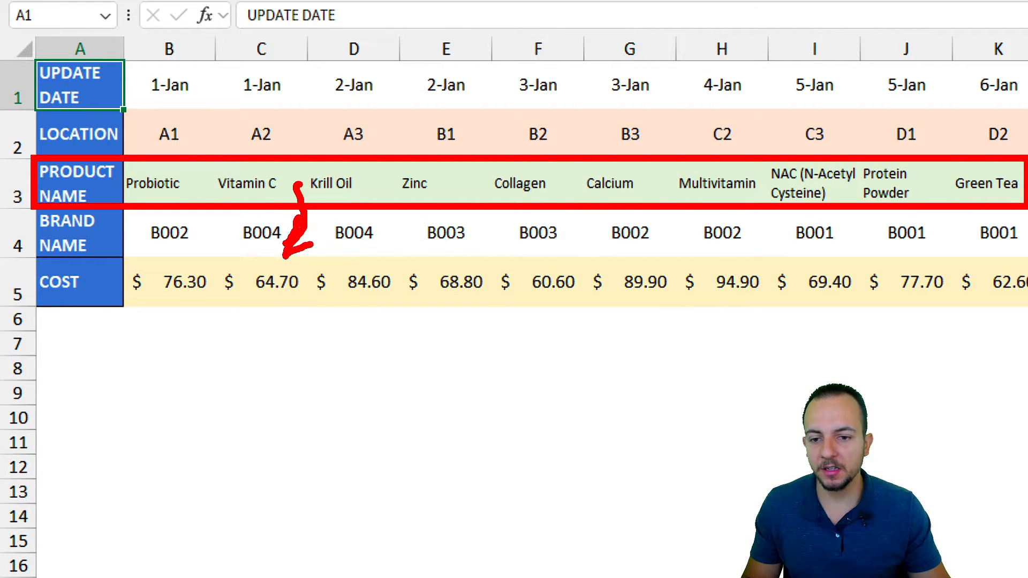
{"action": "mouse_move", "coordinate": [367, 178]}
{"action": "left_mouse_down"}
{"action": "mouse_move", "coordinate": [357, 296]}
{"action": "mouse_move", "coordinate": [396, 281]}
{"action": "left_mouse_up"}
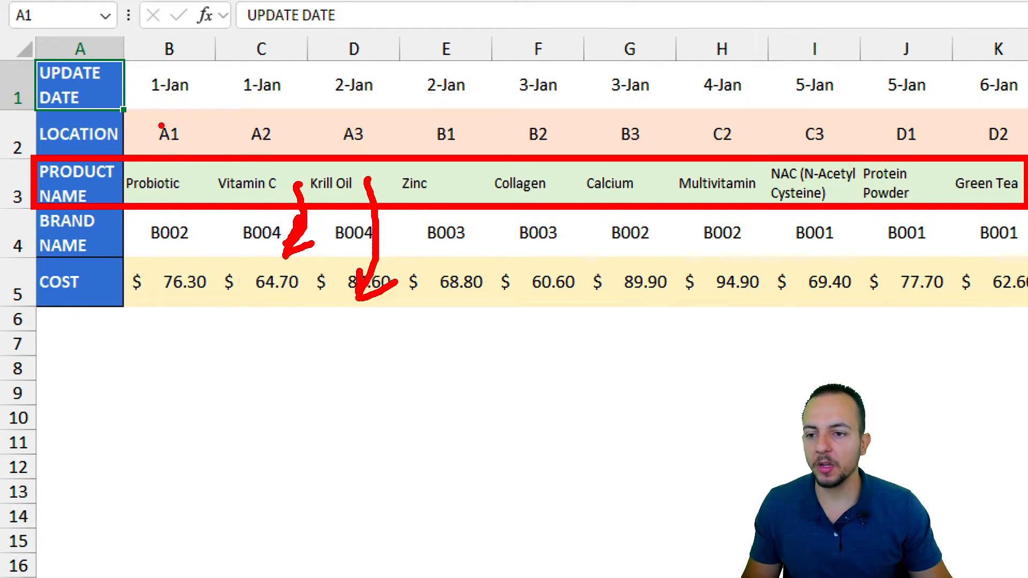
{"action": "mouse_move", "coordinate": [202, 179]}
{"action": "left_mouse_down"}
{"action": "mouse_move", "coordinate": [199, 133]}
{"action": "mouse_move", "coordinate": [228, 135]}
{"action": "left_mouse_up"}
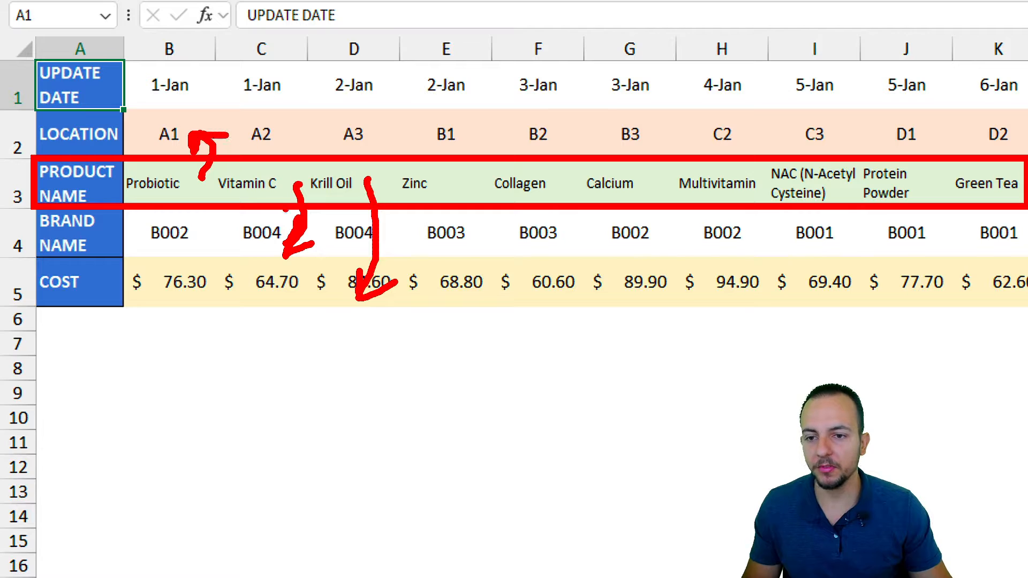
{"action": "left_click_drag", "start_coordinate": [238, 370], "coordinate": [229, 463]}
{"action": "left_click_drag", "start_coordinate": [228, 423], "coordinate": [286, 425]}
{"action": "left_click_drag", "start_coordinate": [293, 371], "coordinate": [279, 481]}
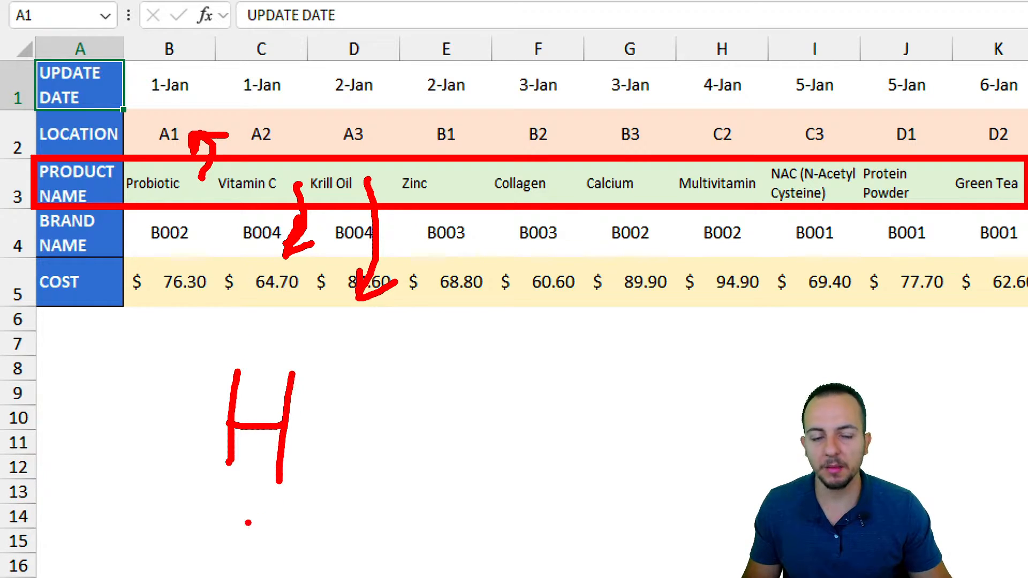
{"action": "key", "text": "Escape"}
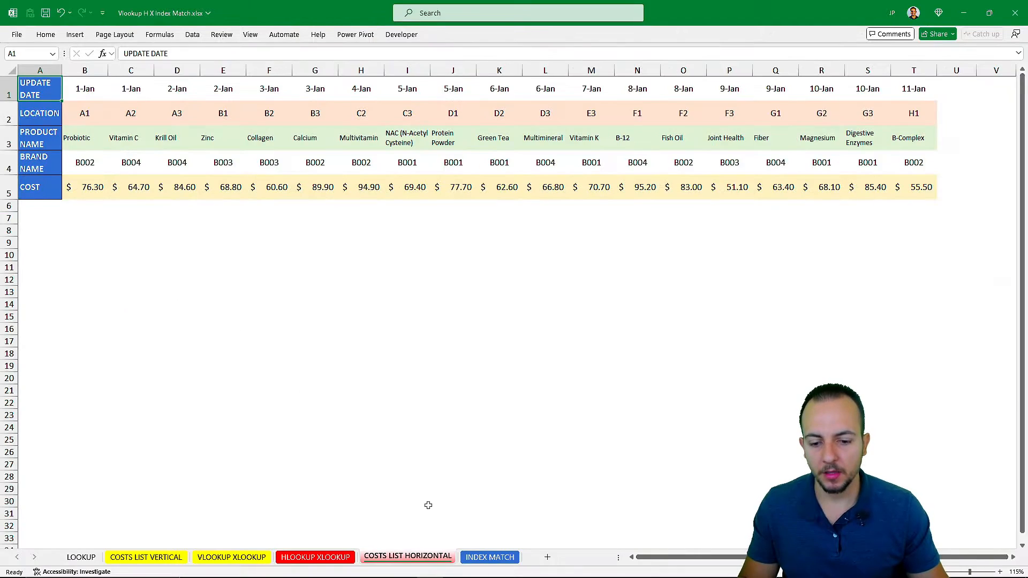
- Start an XLOOKUP formula in I2 of the HLOOKUP XLOOKUP sheet with product name cell D2 as the lookup value
{"action": "left_click", "coordinate": [316, 556]}
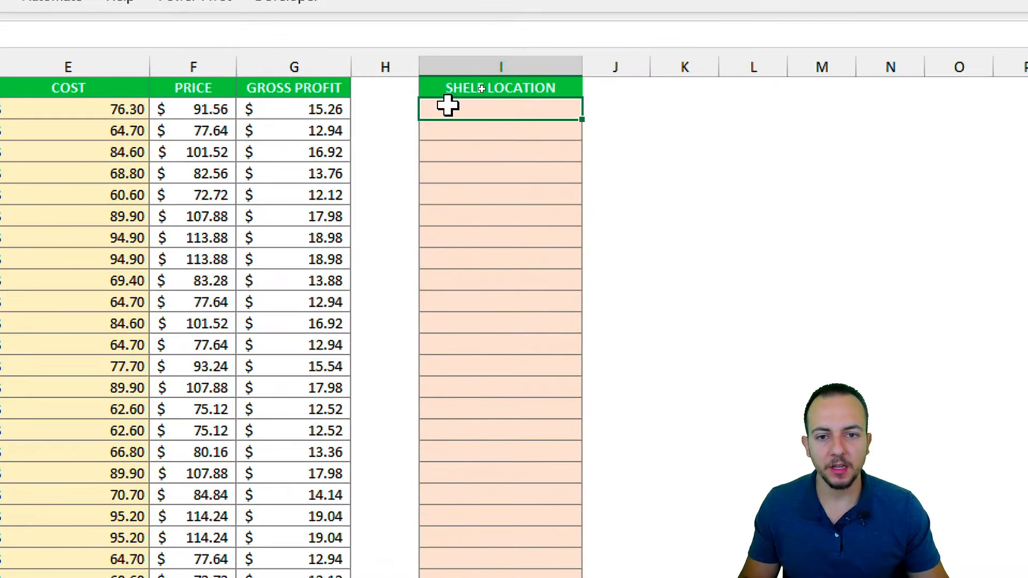
{"action": "key", "text": "F2"}
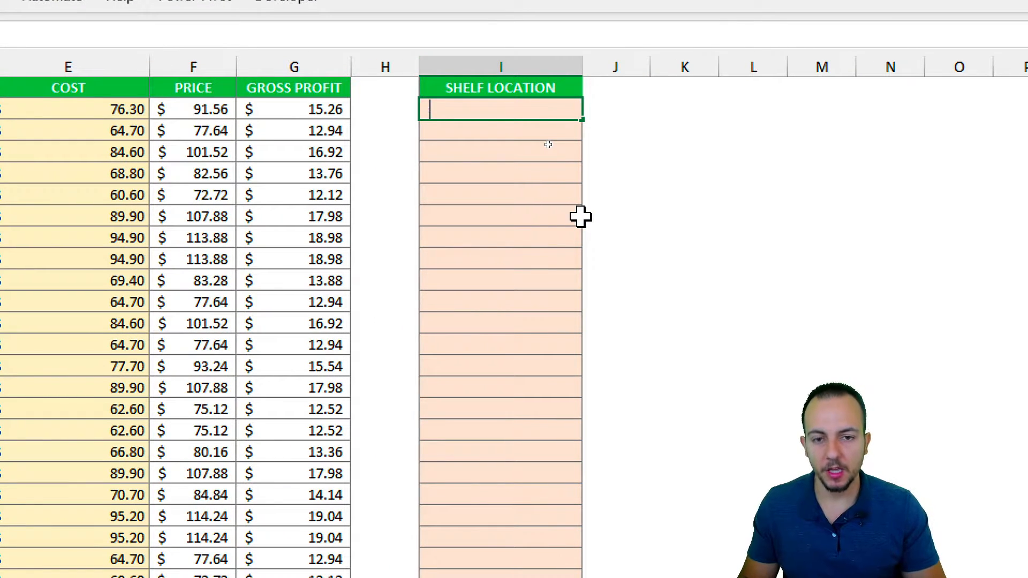
{"action": "type", "text": "=x"}
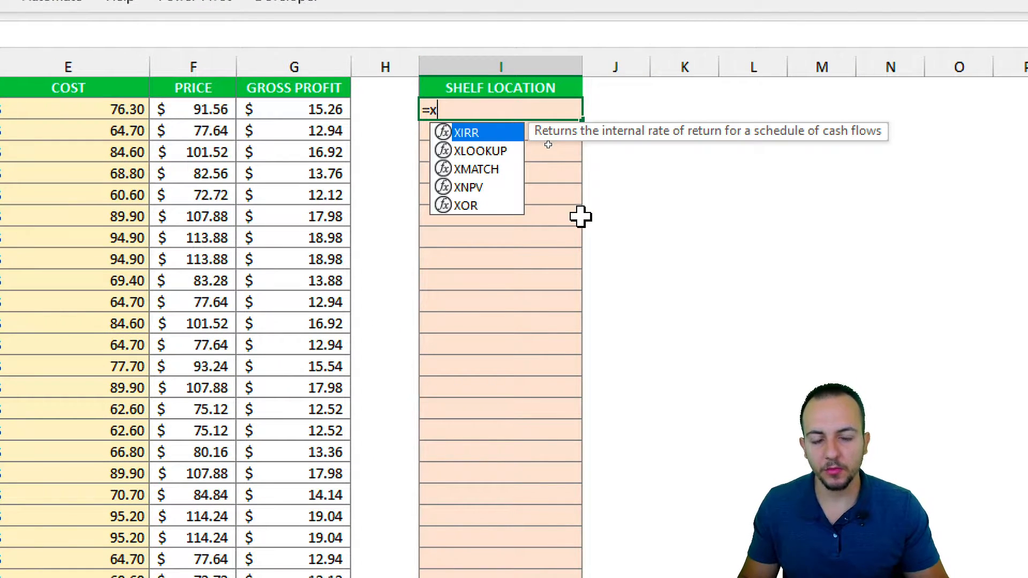
{"action": "key", "text": "Down"}
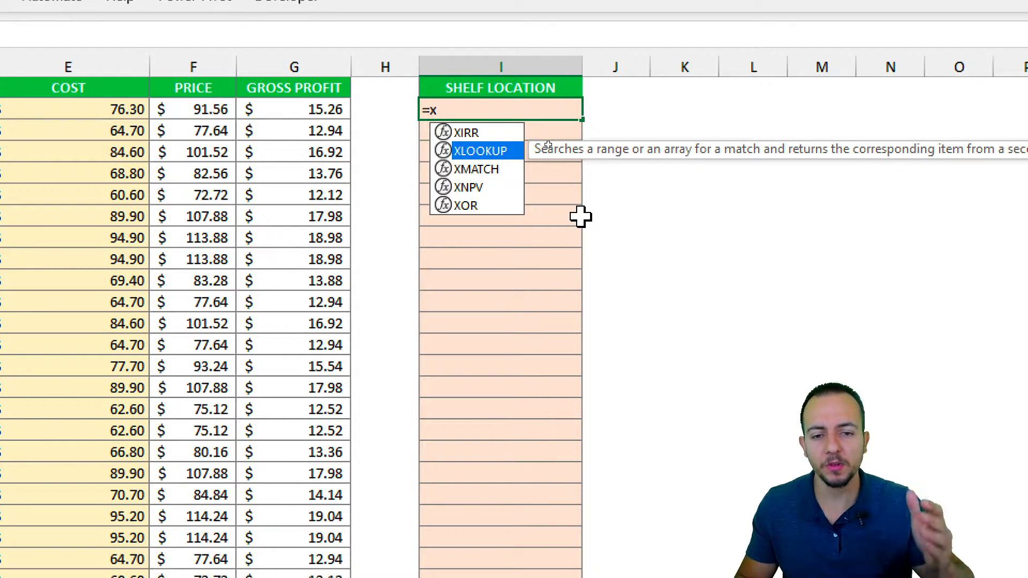
{"action": "double_click", "coordinate": [480, 151]}
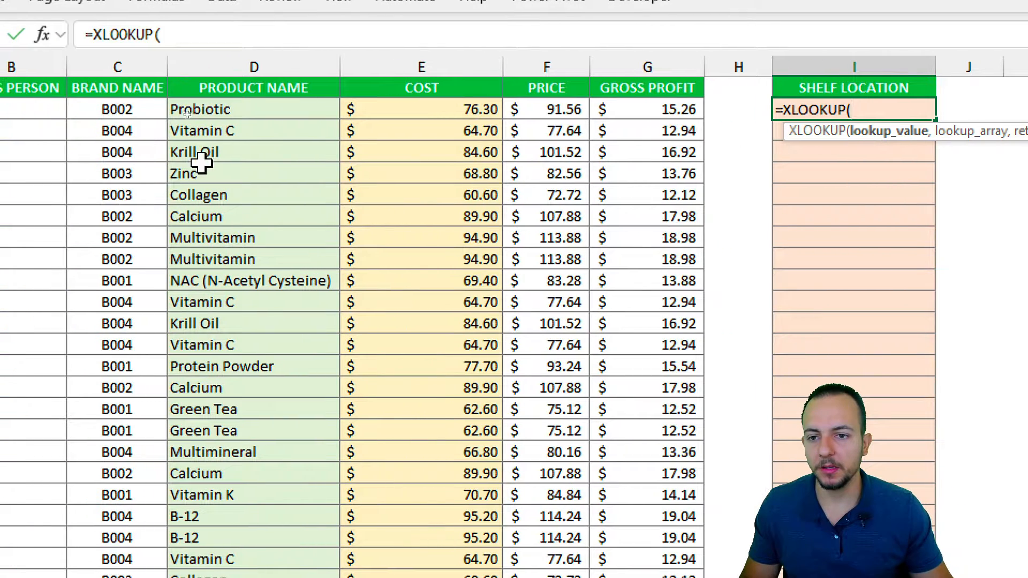
{"action": "left_click", "coordinate": [268, 114]}
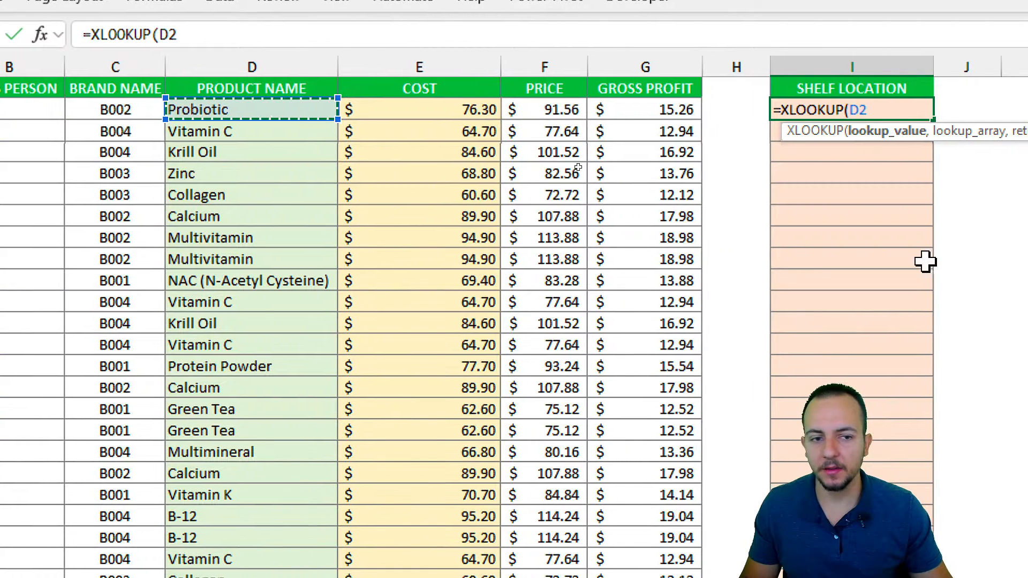
{"action": "type", "text": ","}
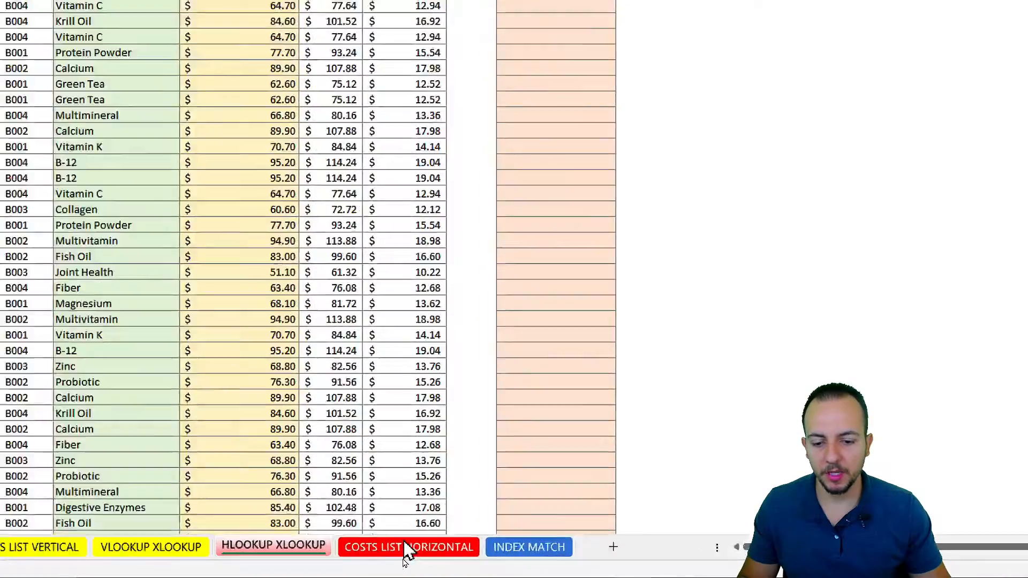
- Set the XLOOKUP lookup array to the Product Name row of the COSTS LIST HORIZONTAL sheet as the absolute reference $3:$3
{"action": "left_click", "coordinate": [408, 557]}
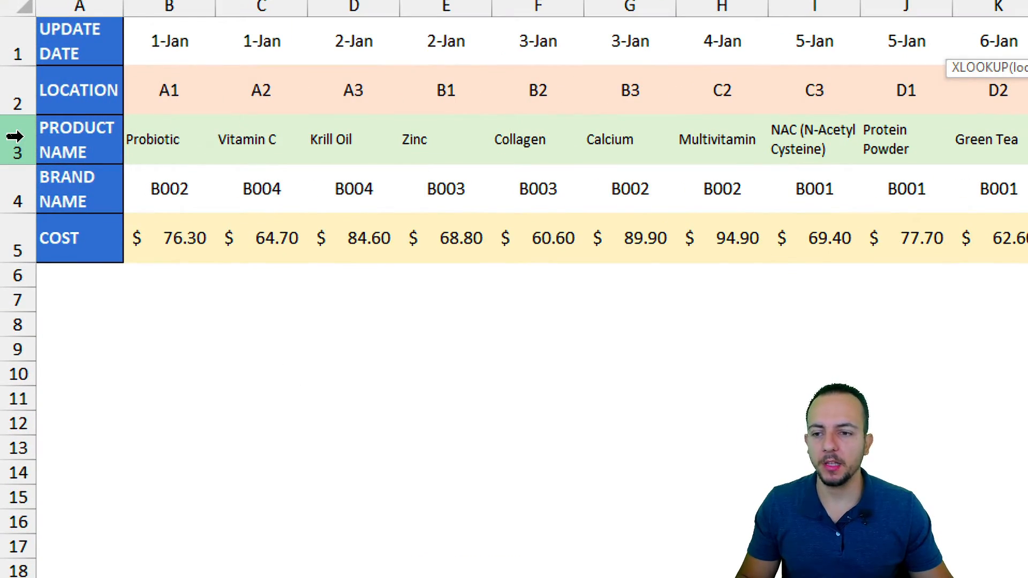
{"action": "left_click", "coordinate": [14, 137]}
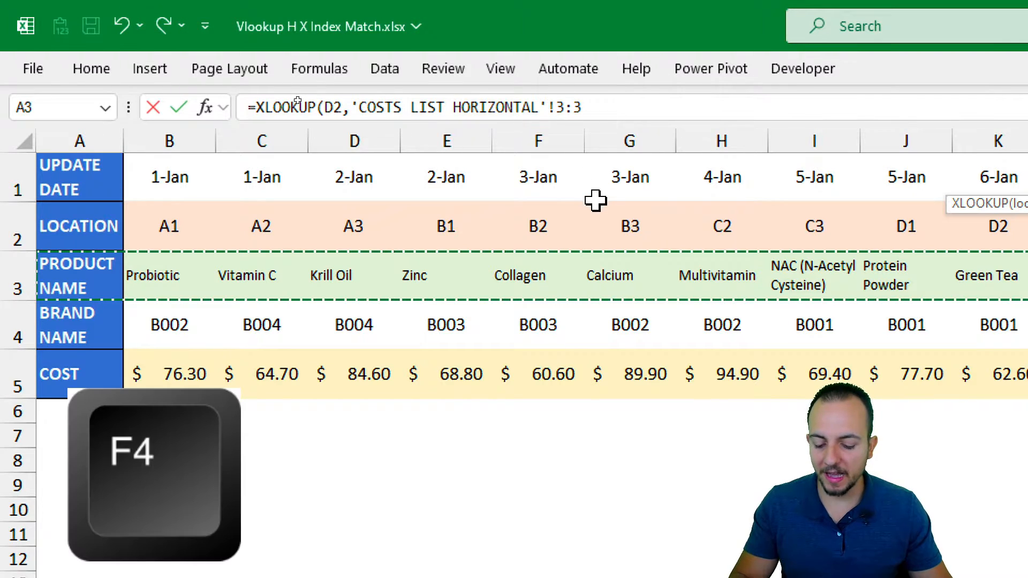
{"action": "key", "text": "F4"}
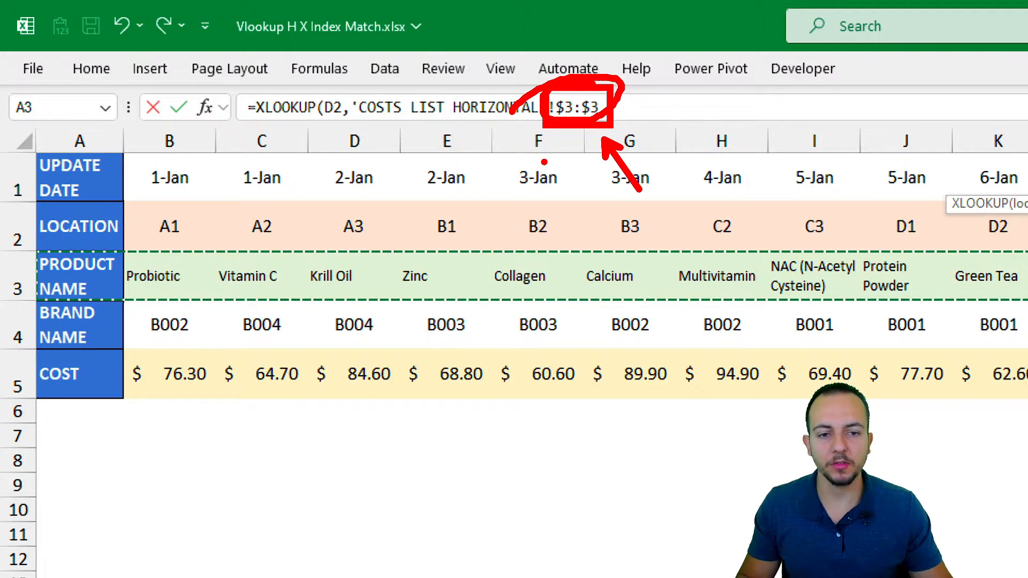
{"action": "left_click", "coordinate": [631, 108]}
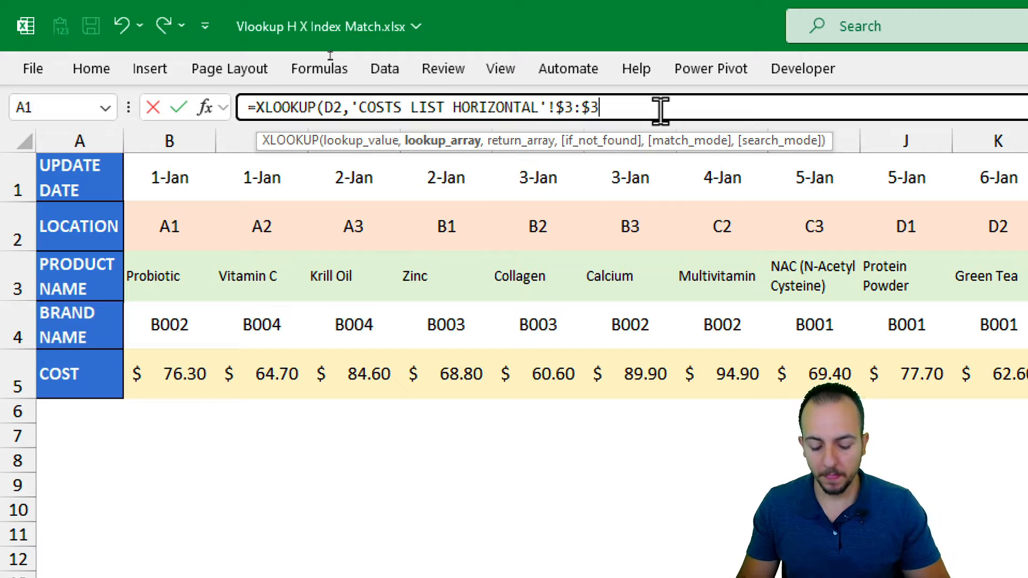
{"action": "type", "text": ","}
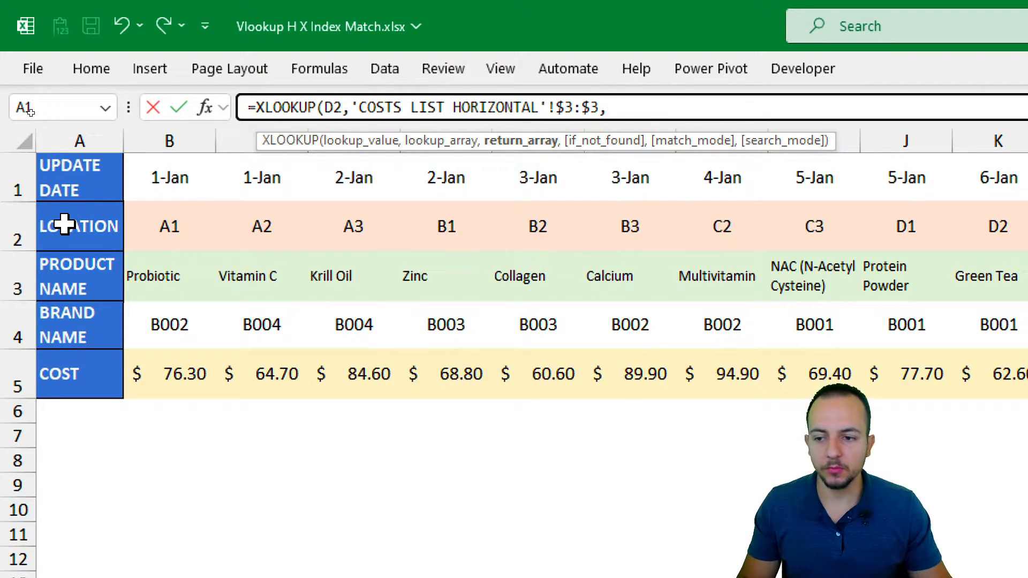
- Set the return array to the Location row as the absolute reference $2:$2 and complete the XLOOKUP formula
{"action": "left_click", "coordinate": [15, 222]}
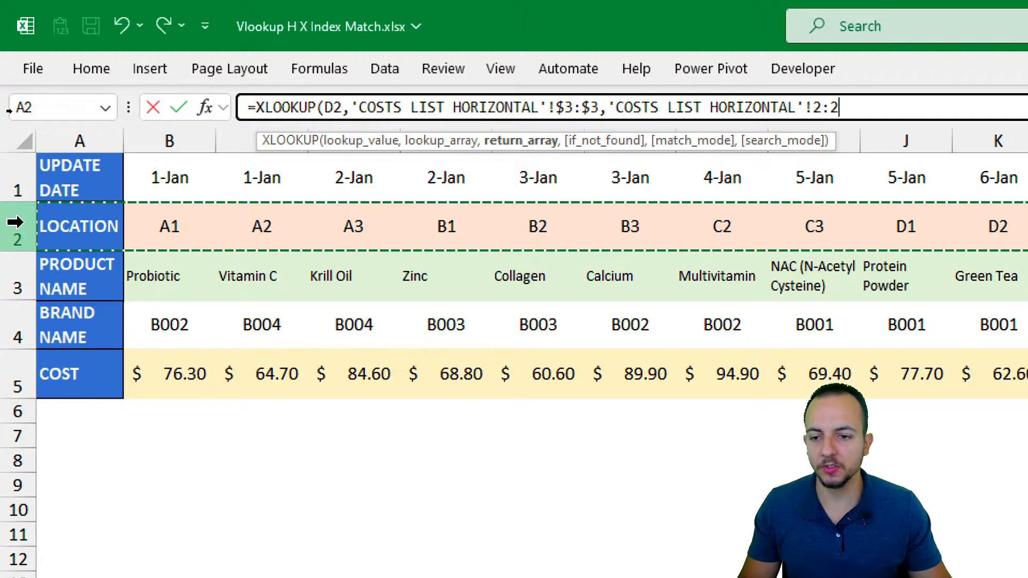
{"action": "key", "text": "F4"}
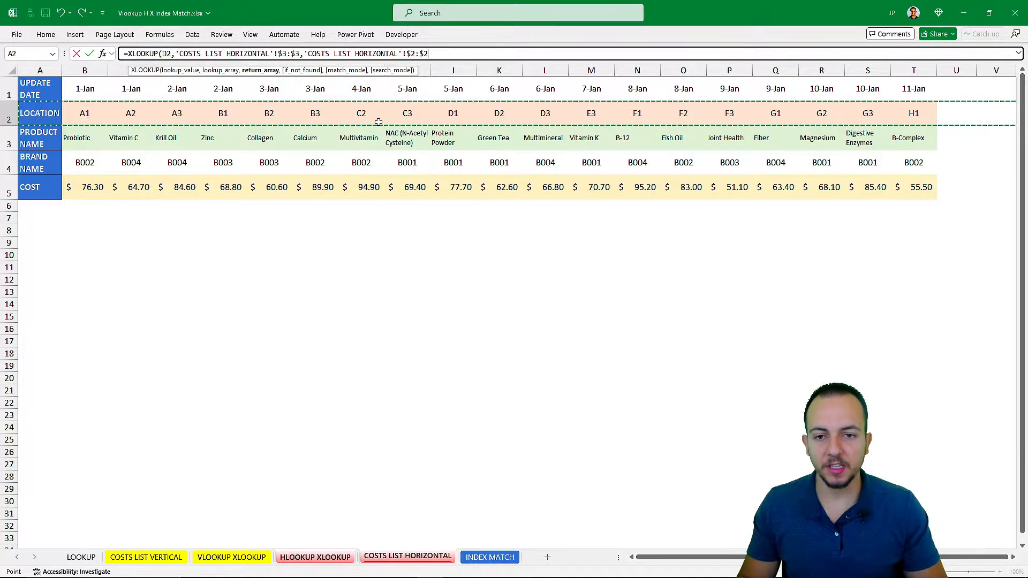
{"action": "key", "text": "Return"}
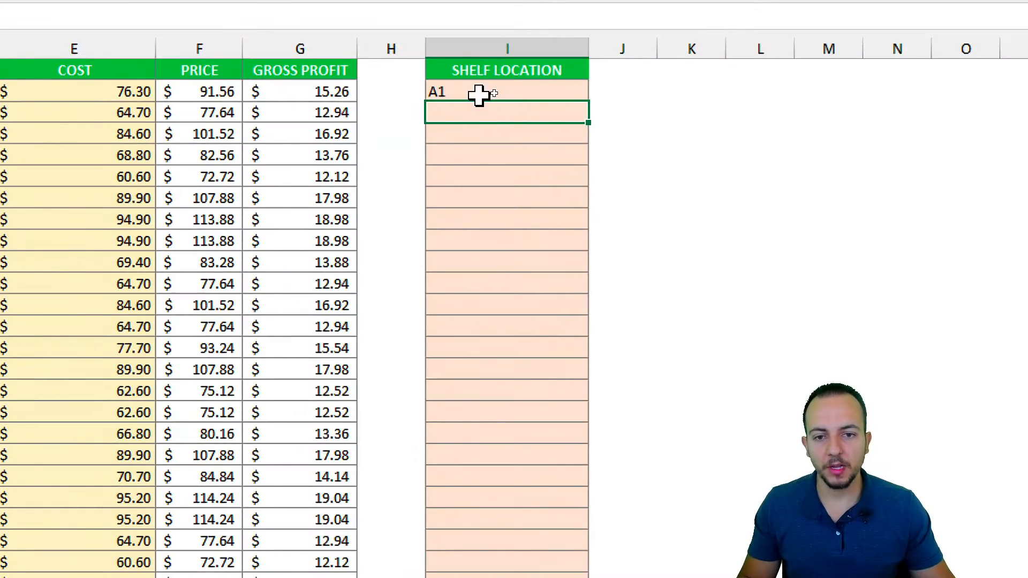
- Fill the XLOOKUP formula from I2 down the Shelf Location column to row 259
{"action": "left_click", "coordinate": [493, 93]}
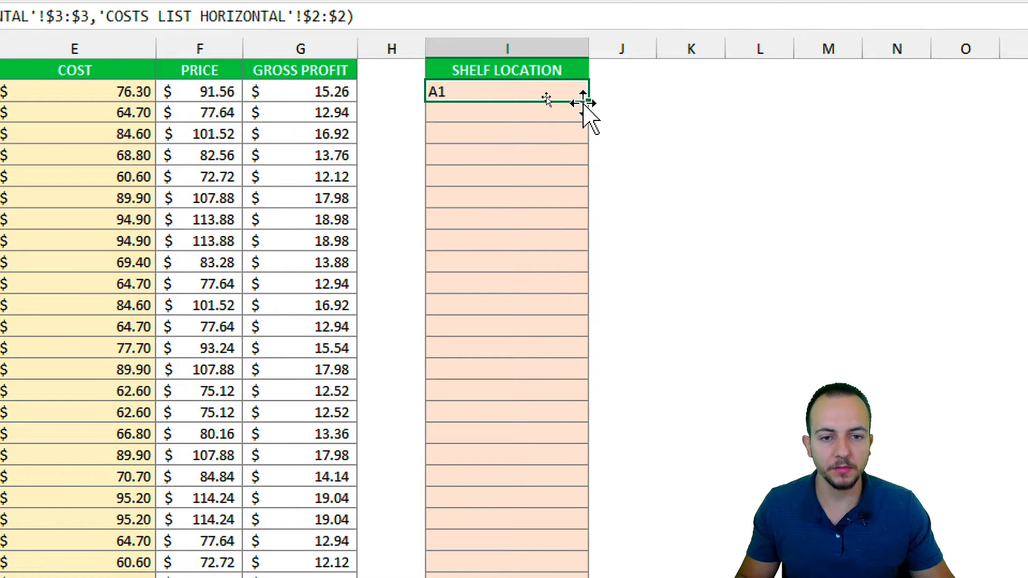
{"action": "left_click_drag", "start_coordinate": [587, 99], "coordinate": [533, 535]}
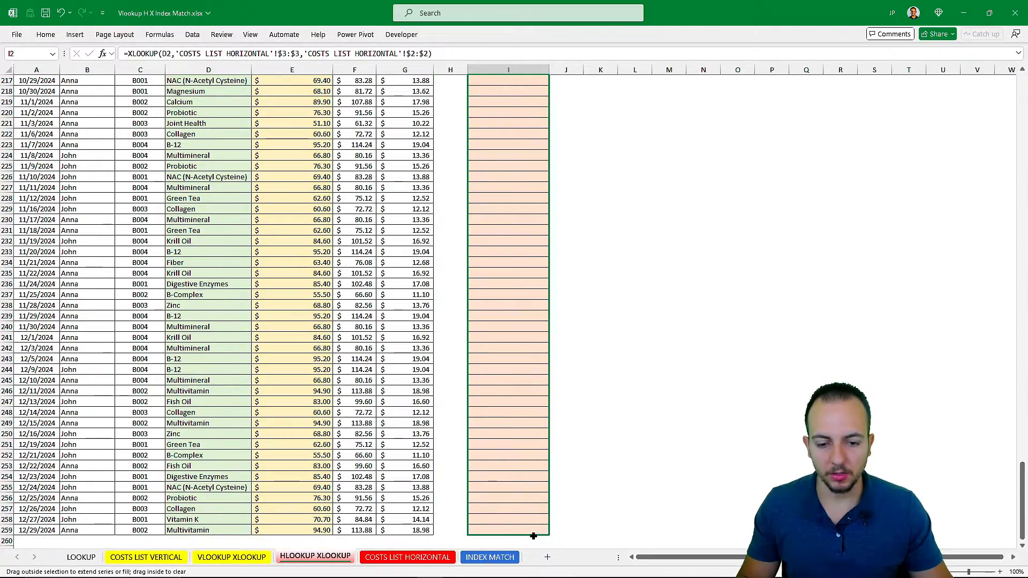
{"action": "scroll", "coordinate": [524, 214], "scroll_direction": "up", "scroll_amount": 20}
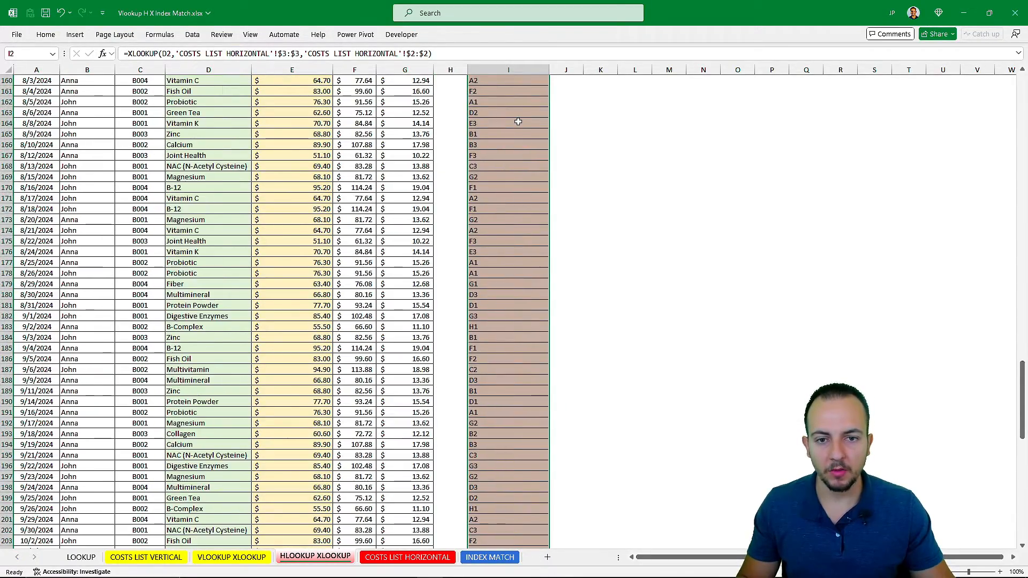
{"action": "scroll", "coordinate": [518, 122], "scroll_direction": "up", "scroll_amount": 20}
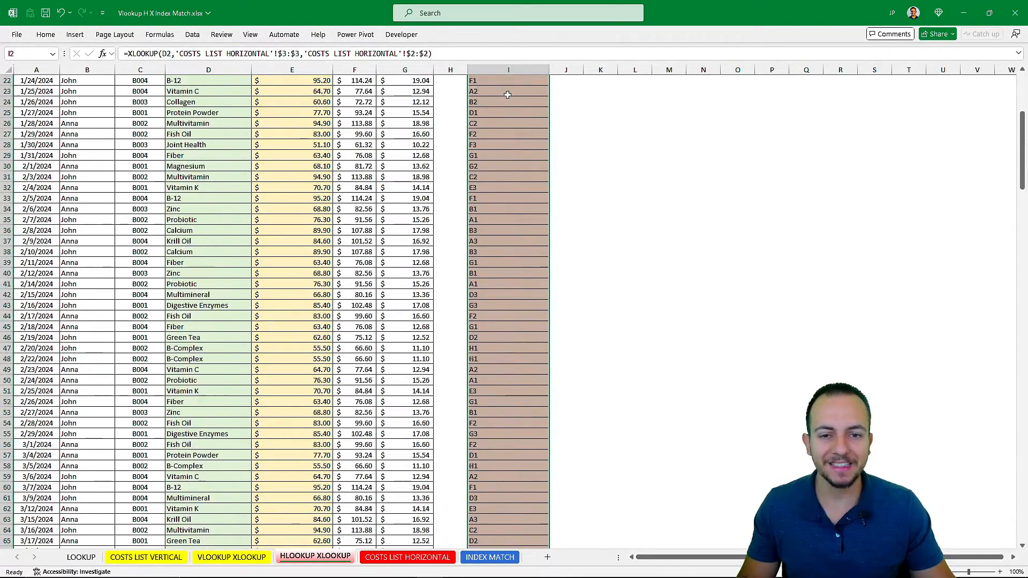
{"action": "left_click", "coordinate": [506, 95]}
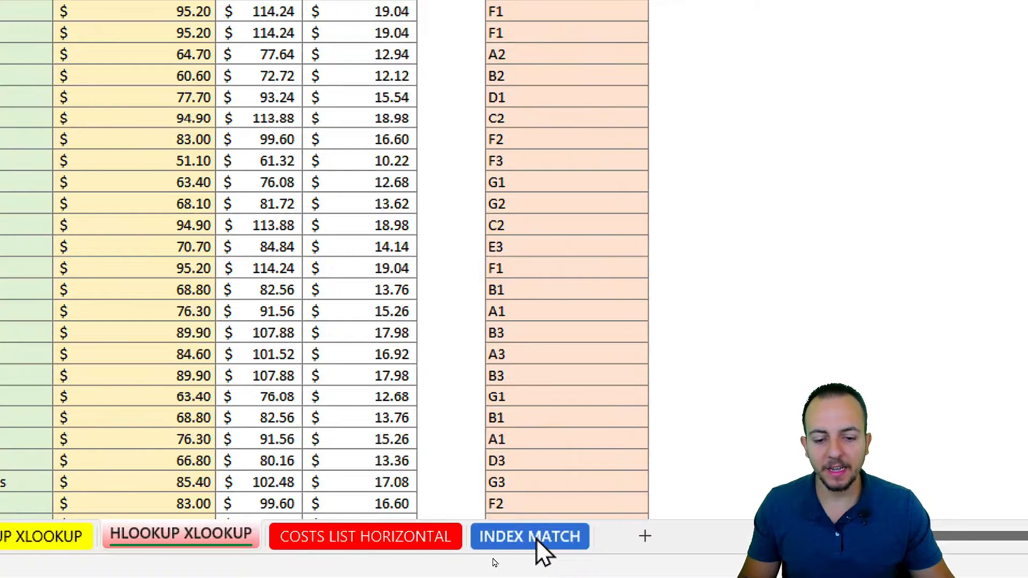
- Examine the INDEX MATCH sheet's empty Cost and Shelf Location columns and the COSTS LIST VERTICAL and COSTS LIST HORIZONTAL source sheets
{"action": "left_click", "coordinate": [535, 537]}
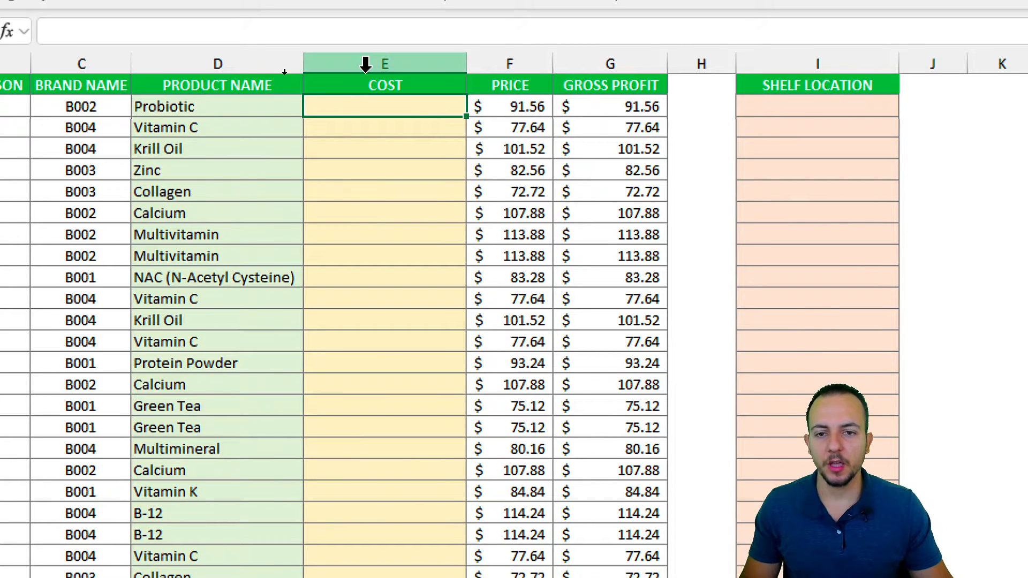
{"action": "left_click", "coordinate": [369, 57]}
{"action": "left_click", "coordinate": [800, 58]}
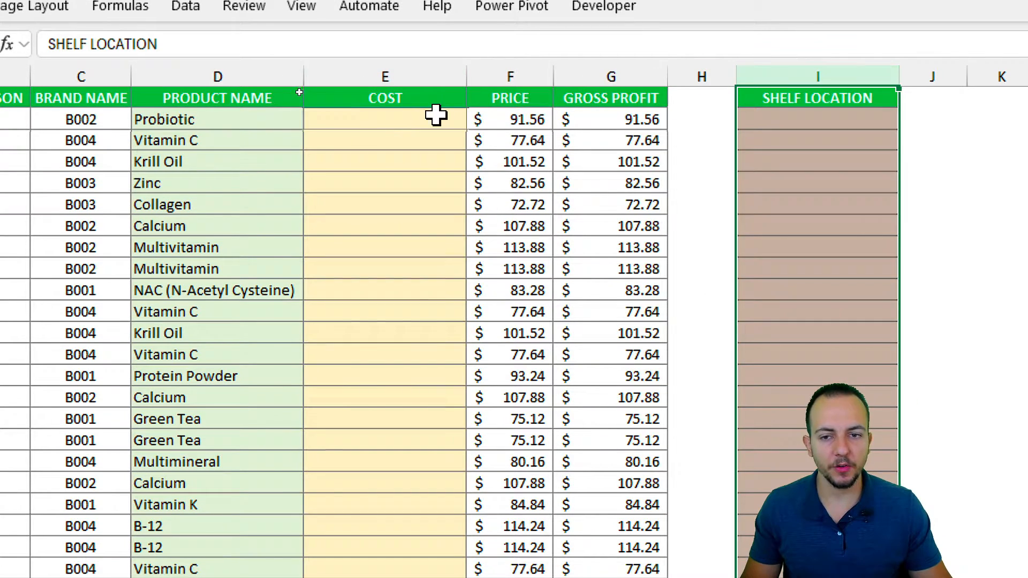
{"action": "left_click", "coordinate": [334, 120]}
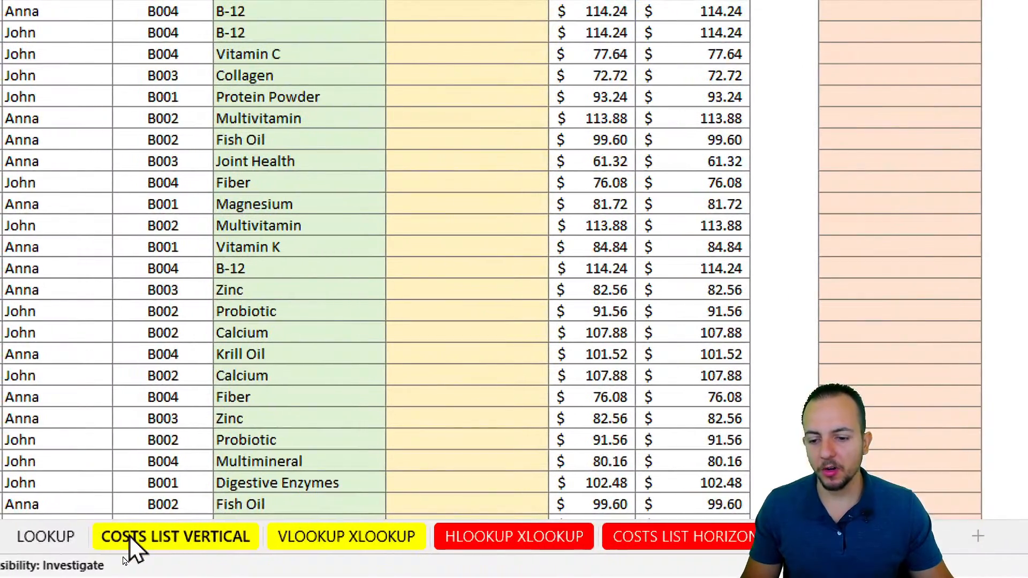
{"action": "left_click", "coordinate": [129, 535]}
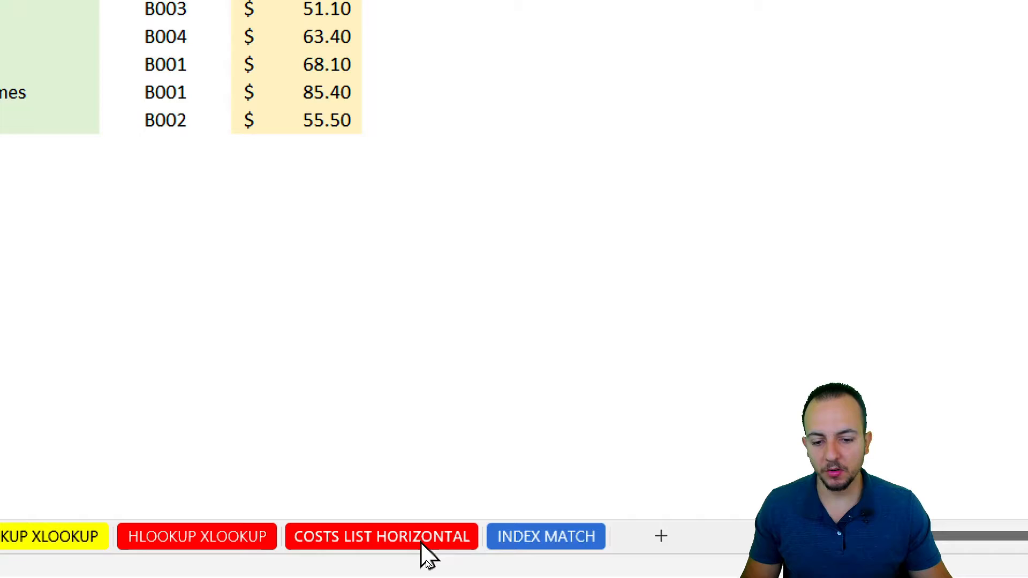
{"action": "left_click", "coordinate": [423, 543]}
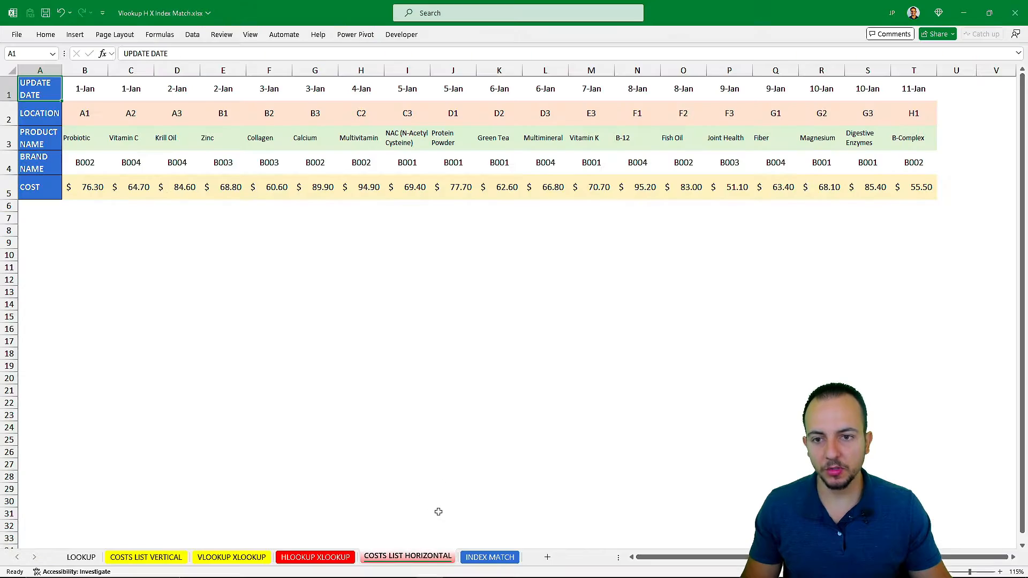
{"action": "left_click", "coordinate": [490, 557]}
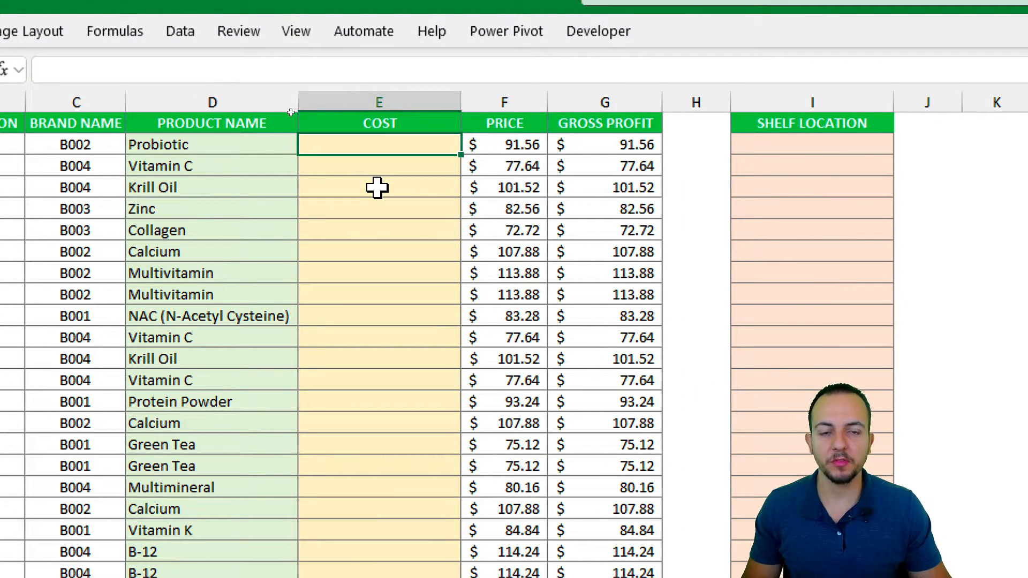
- Start an INDEX formula in E2 of the INDEX MATCH sheet with the Cost column E:E of COSTS LIST VERTICAL as the array
{"action": "type", "text": "=inde"}
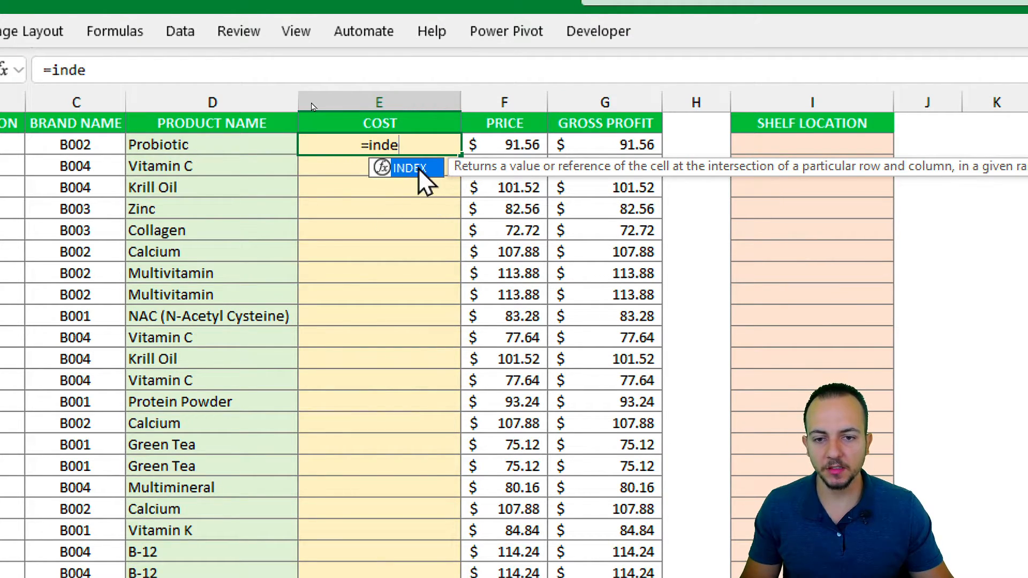
{"action": "double_click", "coordinate": [419, 168]}
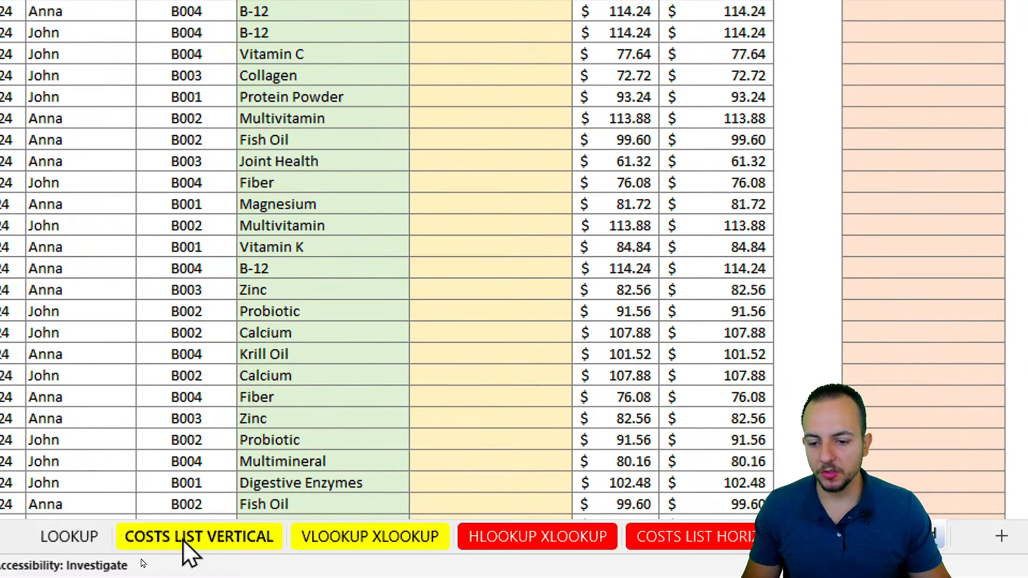
{"action": "left_click", "coordinate": [191, 538]}
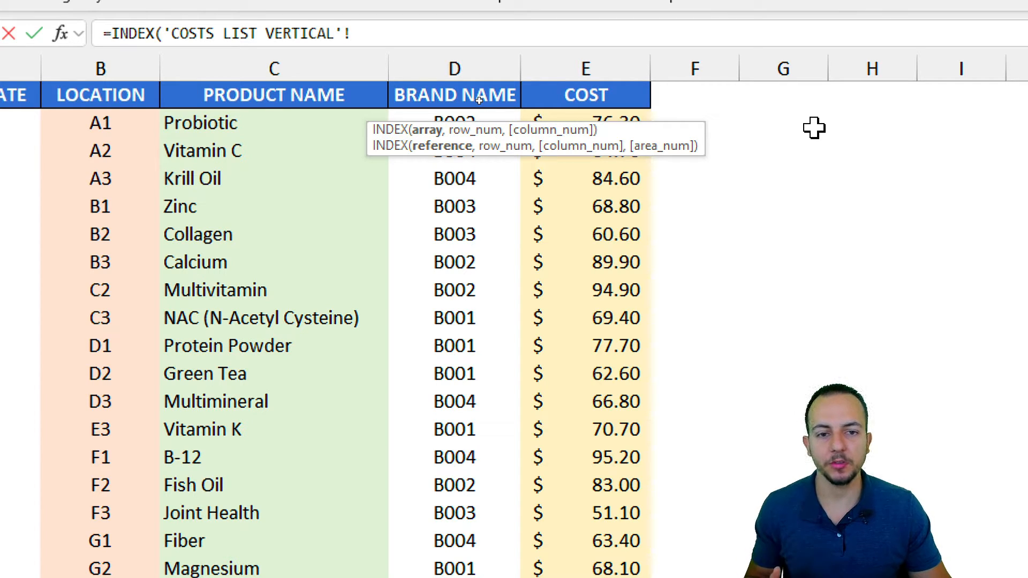
{"action": "left_click", "coordinate": [608, 67]}
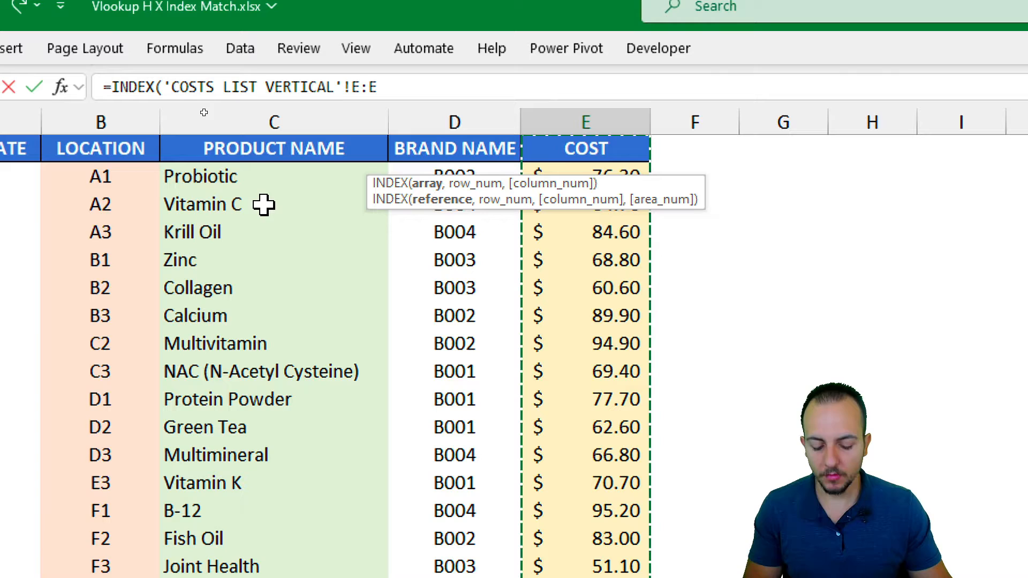
{"action": "type", "text": ","}
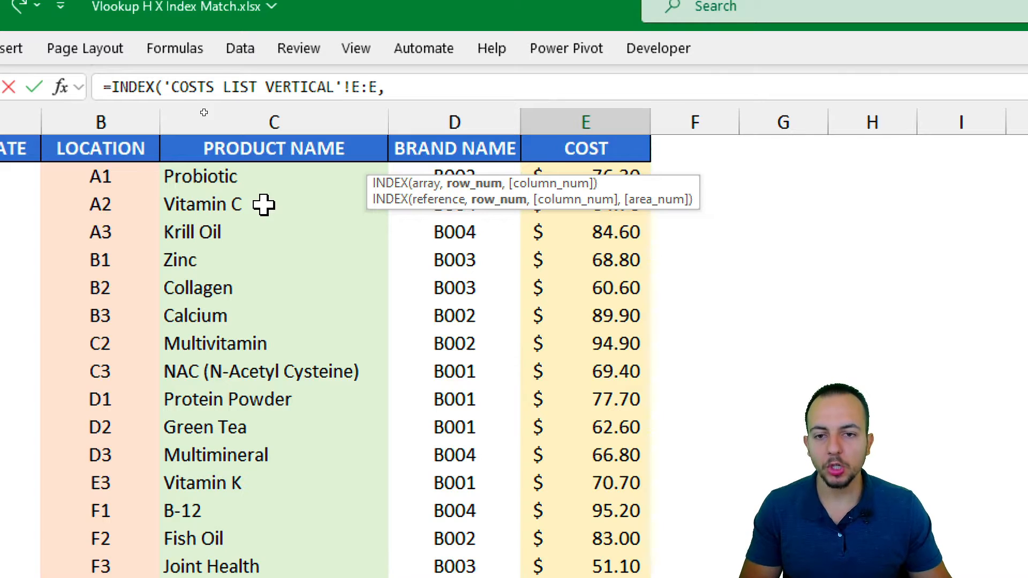
{"action": "left_click", "coordinate": [410, 92]}
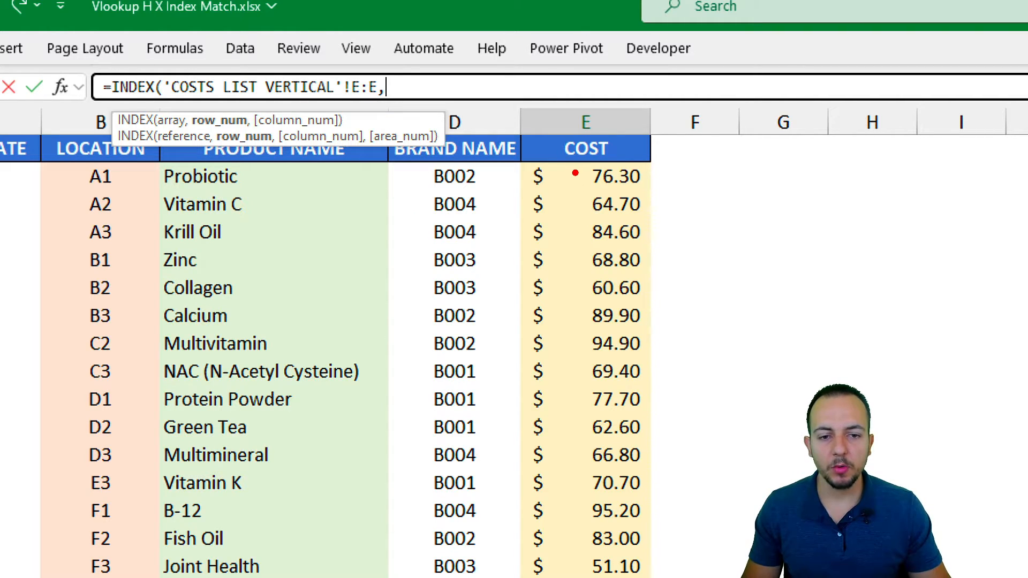
{"action": "left_click_drag", "start_coordinate": [519, 161], "coordinate": [651, 477]}
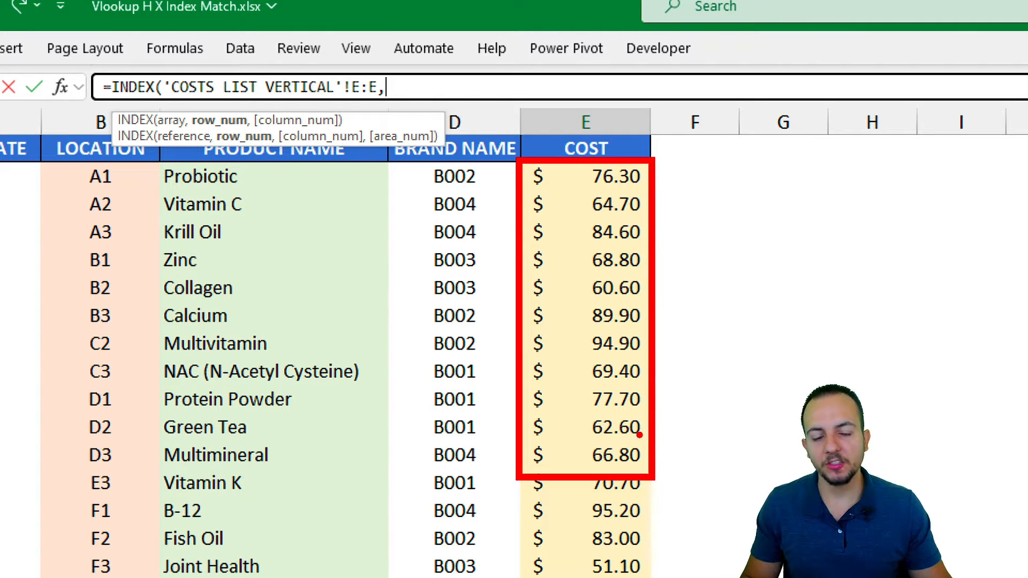
{"action": "key", "text": "e"}
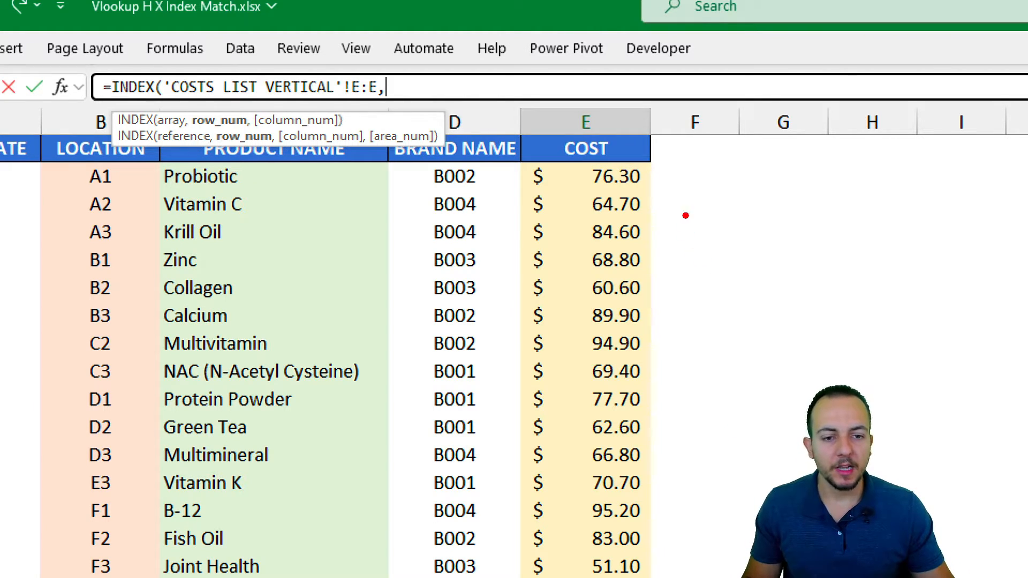
{"action": "mouse_move", "coordinate": [662, 161]}
{"action": "left_mouse_down"}
{"action": "mouse_move", "coordinate": [650, 192]}
{"action": "mouse_move", "coordinate": [716, 197]}
{"action": "left_mouse_up"}
{"action": "left_click_drag", "start_coordinate": [577, 160], "coordinate": [648, 197]}
{"action": "left_click_drag", "start_coordinate": [685, 423], "coordinate": [674, 485]}
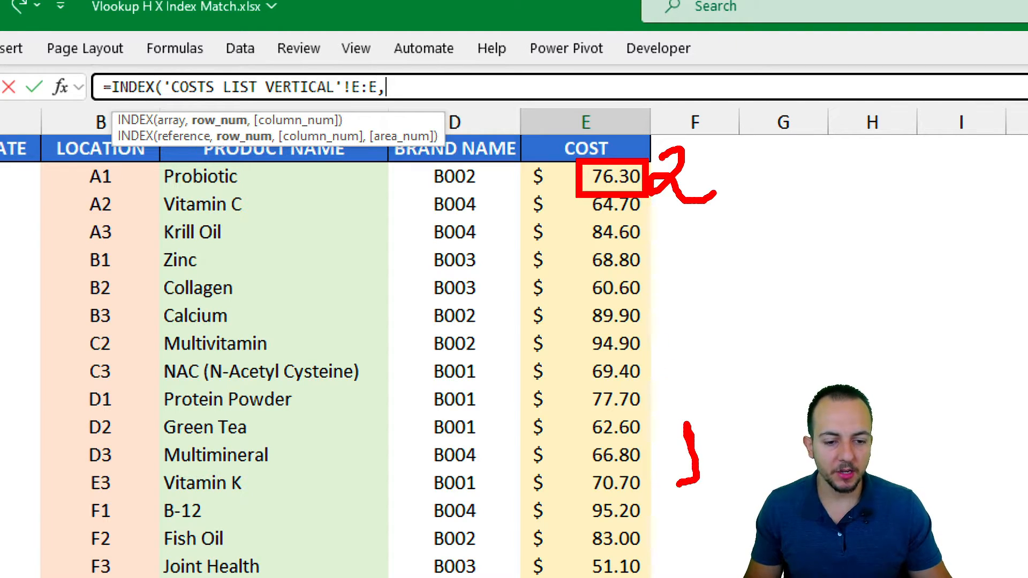
{"action": "left_click_drag", "start_coordinate": [723, 447], "coordinate": [738, 450]}
{"action": "left_click_drag", "start_coordinate": [584, 437], "coordinate": [658, 470]}
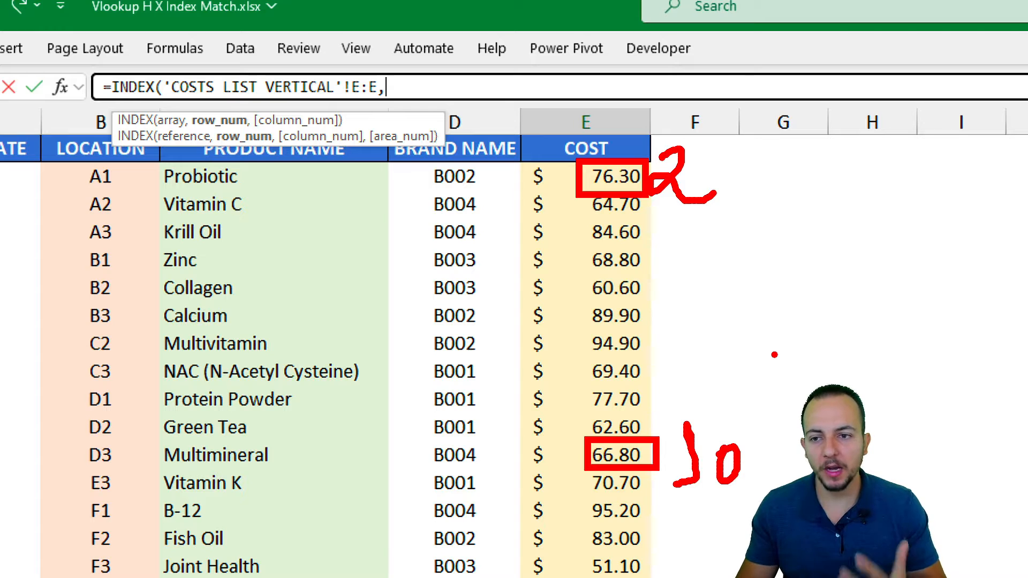
{"action": "key", "text": "Escape"}
- Nest a MATCH function as the row number, with product name cell D2 of the INDEX MATCH sheet as the lookup value
{"action": "type", "text": "match"}
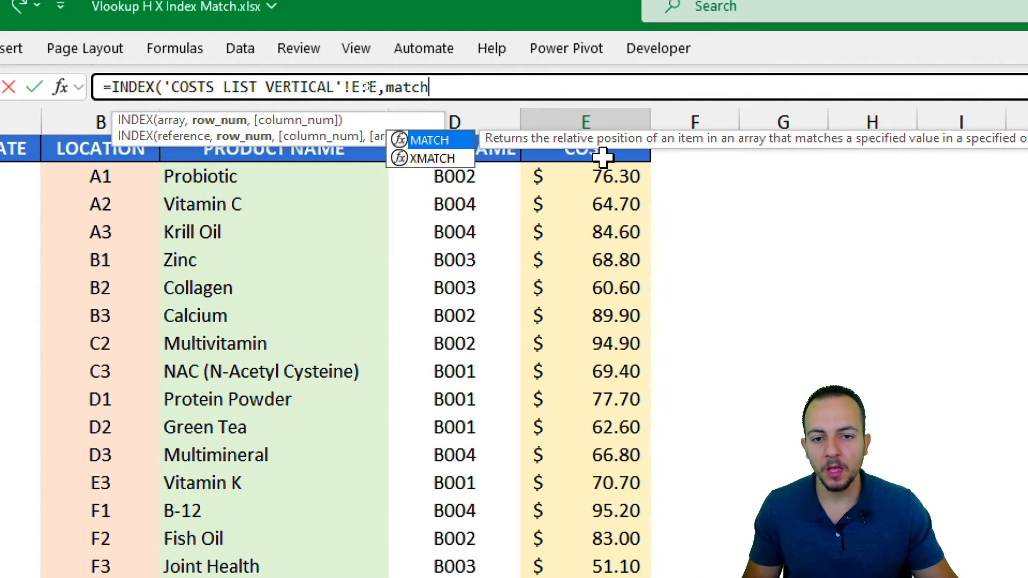
{"action": "double_click", "coordinate": [440, 141]}
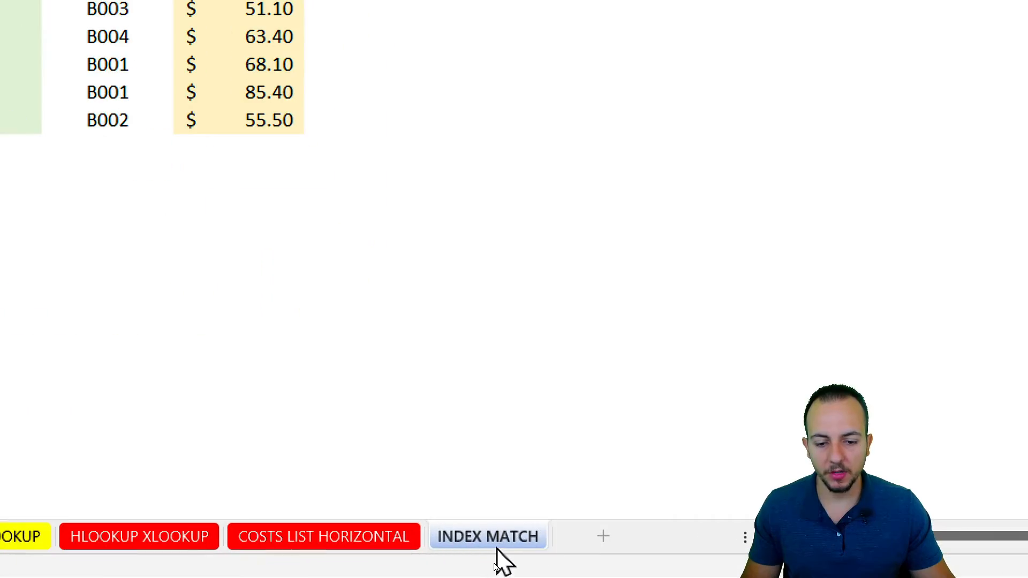
{"action": "left_click", "coordinate": [493, 560]}
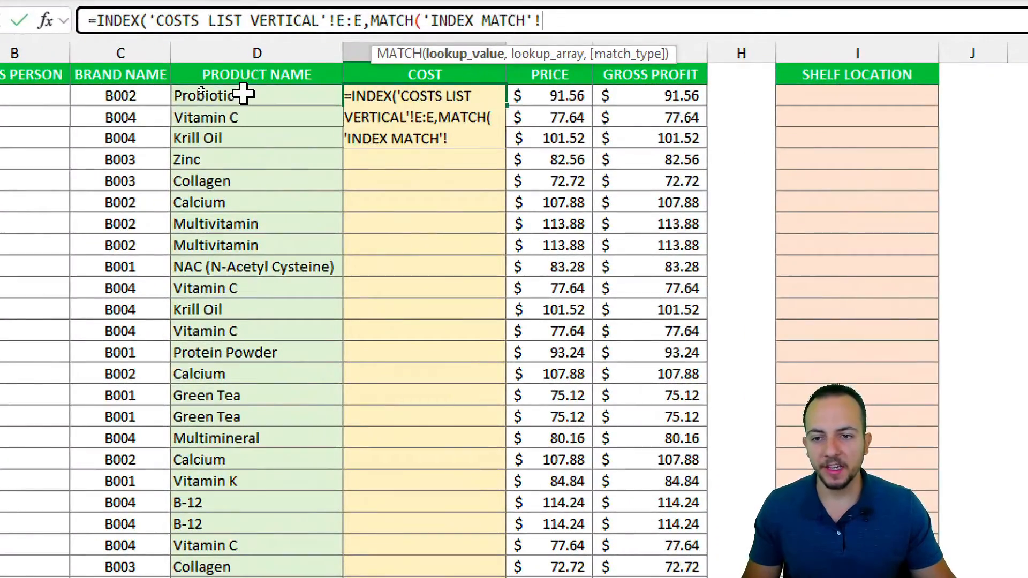
{"action": "left_click", "coordinate": [202, 91]}
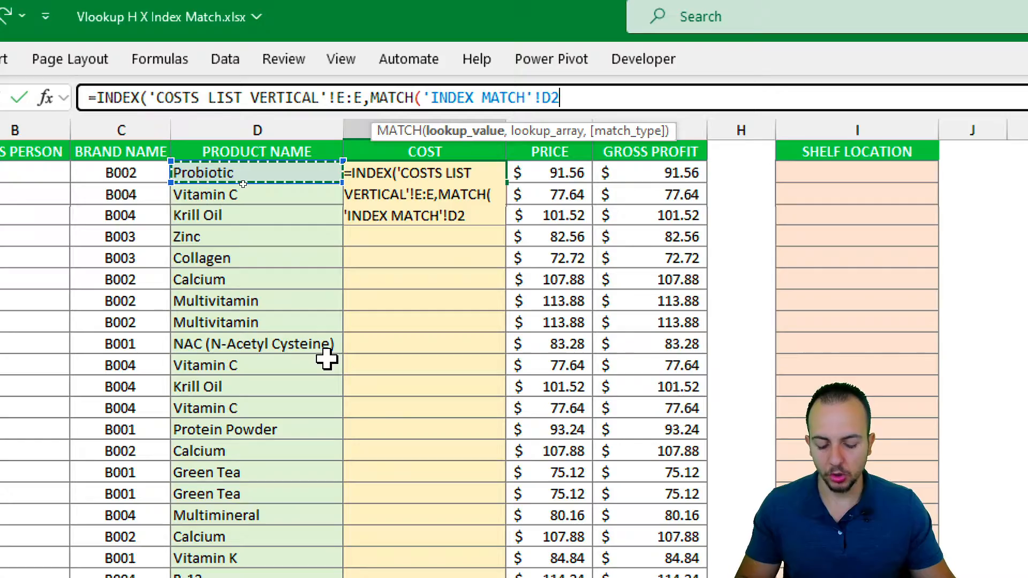
{"action": "type", "text": ","}
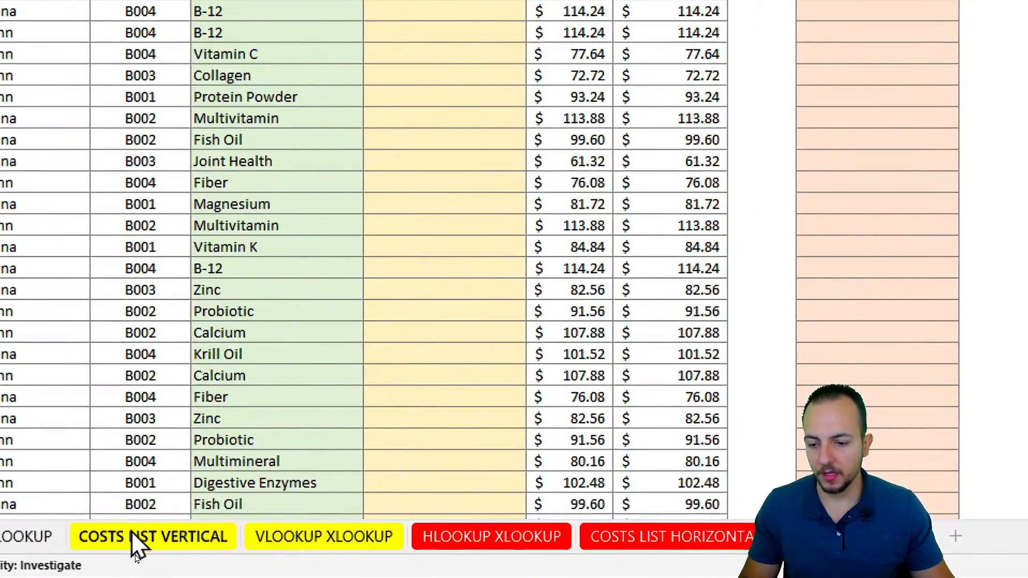
- Set the MATCH lookup array to Product Name column C:C of COSTS LIST VERTICAL with exact match 0, and complete the formula
{"action": "left_click", "coordinate": [141, 557]}
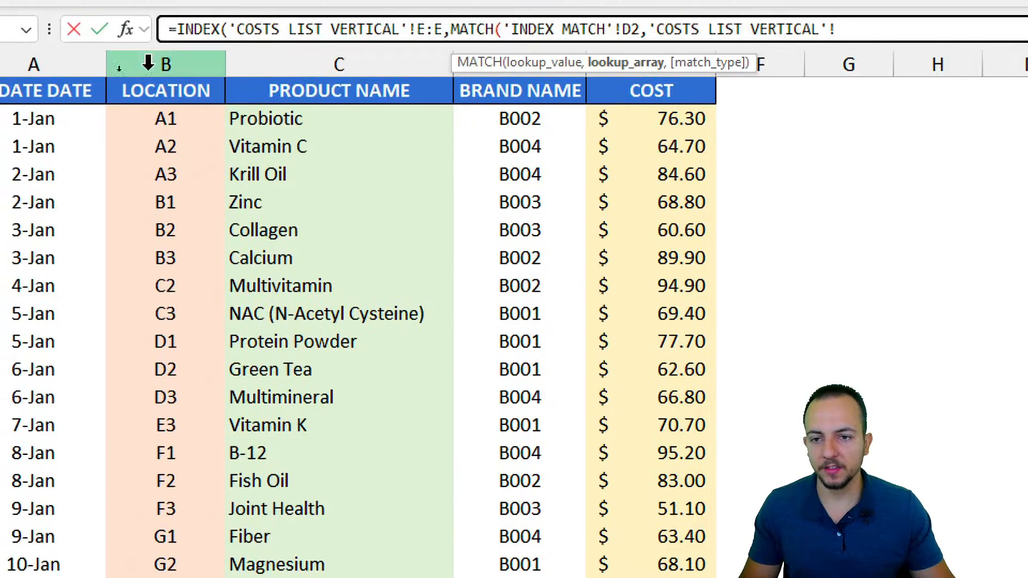
{"action": "left_click", "coordinate": [182, 71]}
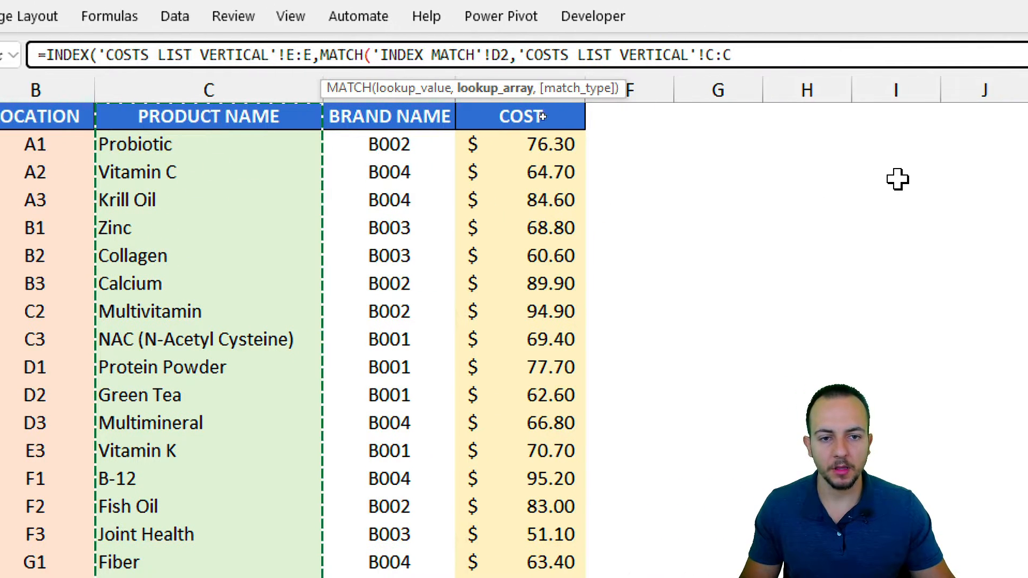
{"action": "type", "text": ","}
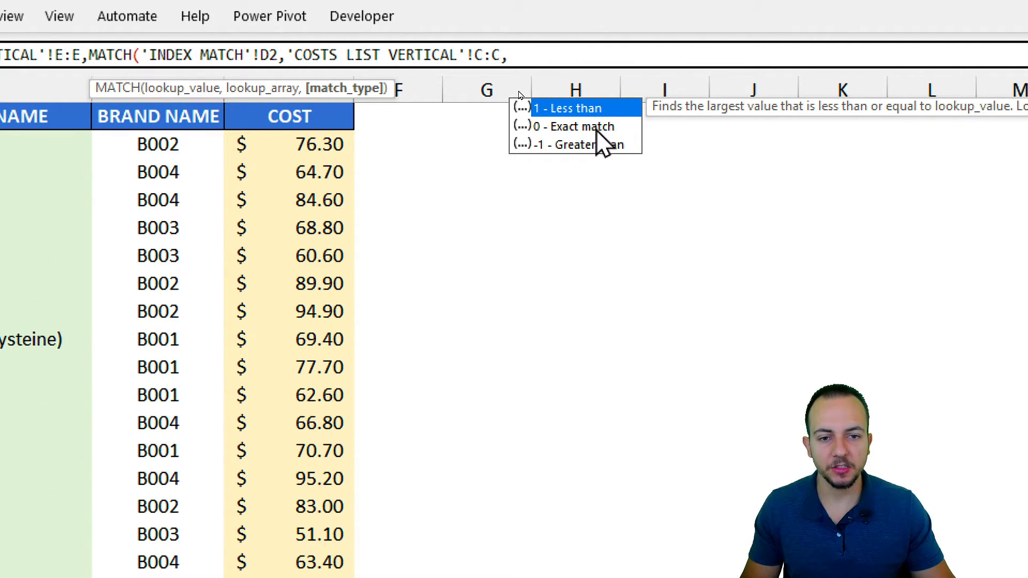
{"action": "double_click", "coordinate": [589, 126]}
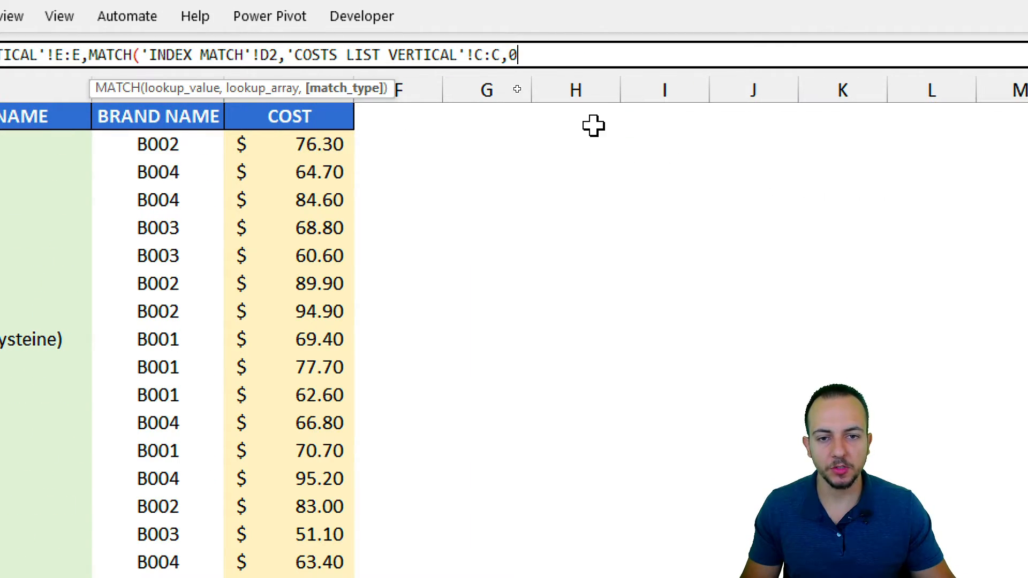
{"action": "type", "text": ")"}
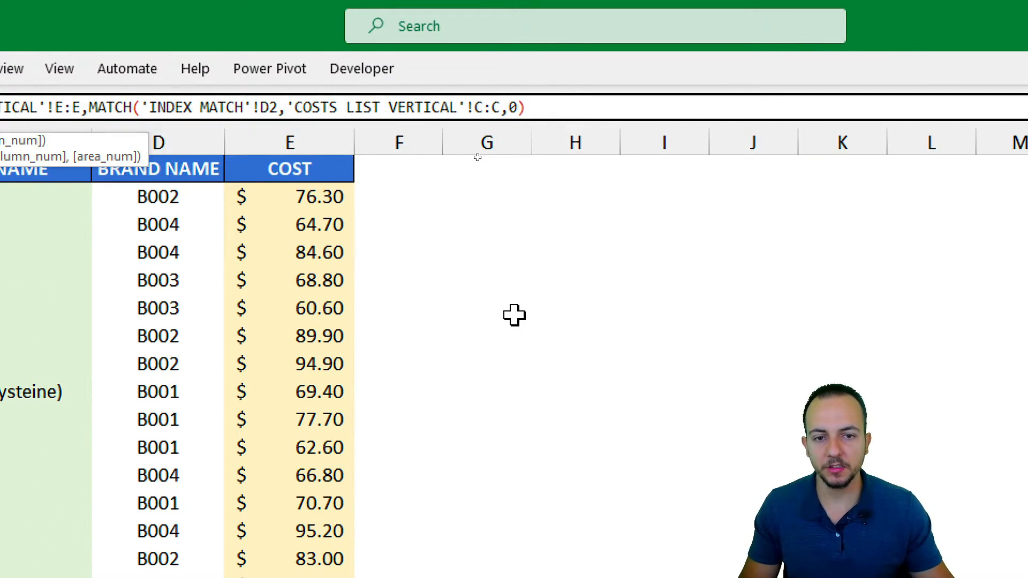
{"action": "type", "text": ")"}
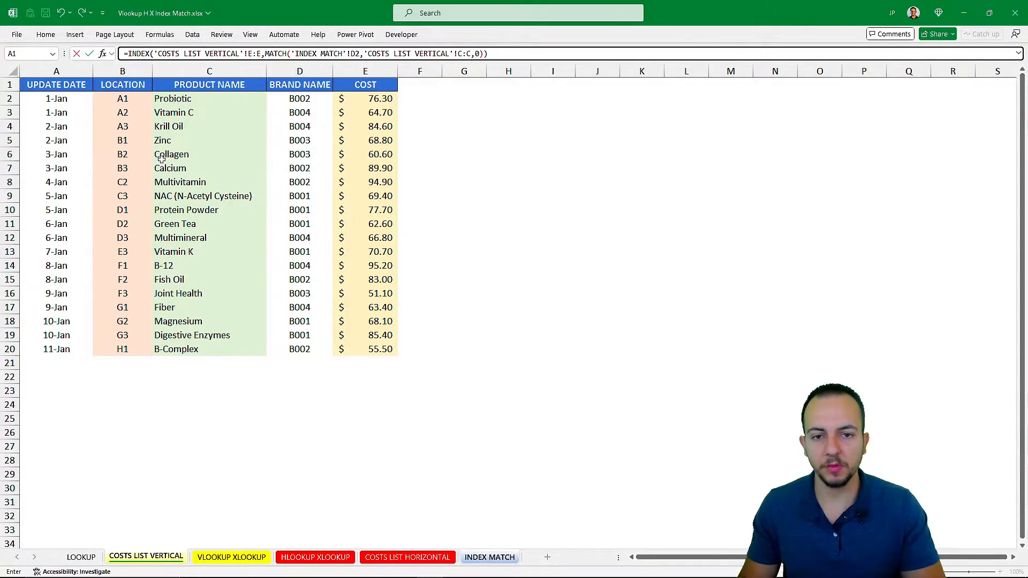
{"action": "key", "text": "Return"}
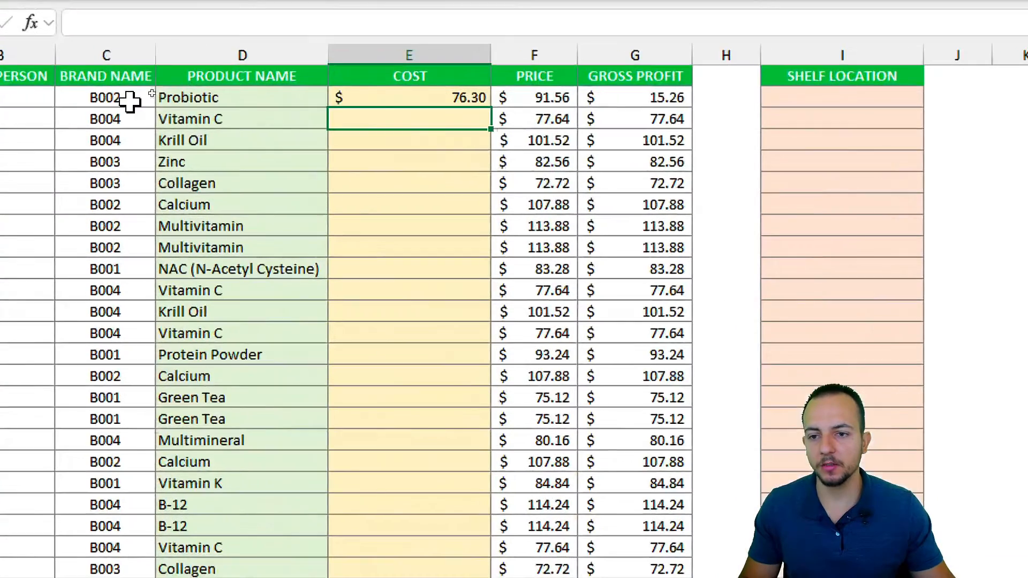
- Try filling the INDEX MATCH formula from E2 down to E10, and clear the copied cells E3:E10
{"action": "left_click", "coordinate": [402, 97]}
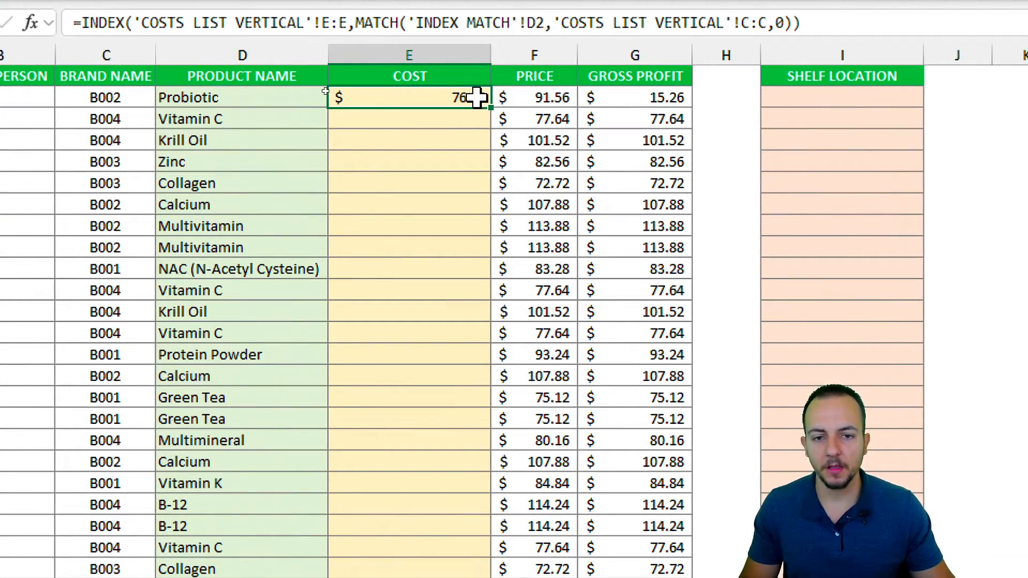
{"action": "left_click_drag", "start_coordinate": [490, 108], "coordinate": [460, 280]}
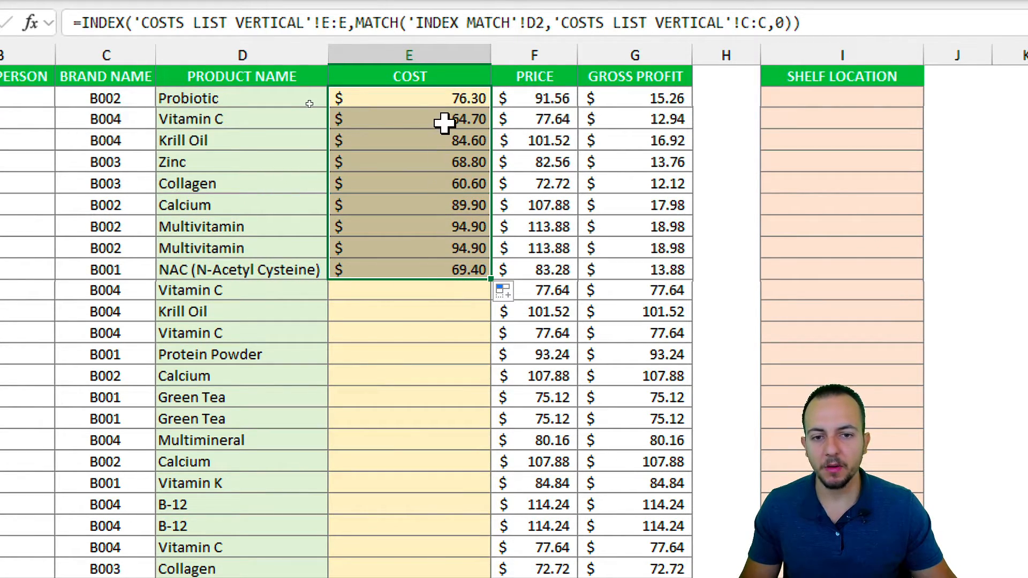
{"action": "left_click_drag", "start_coordinate": [443, 122], "coordinate": [442, 271]}
{"action": "key", "text": "Delete"}
{"action": "key", "text": "Up"}
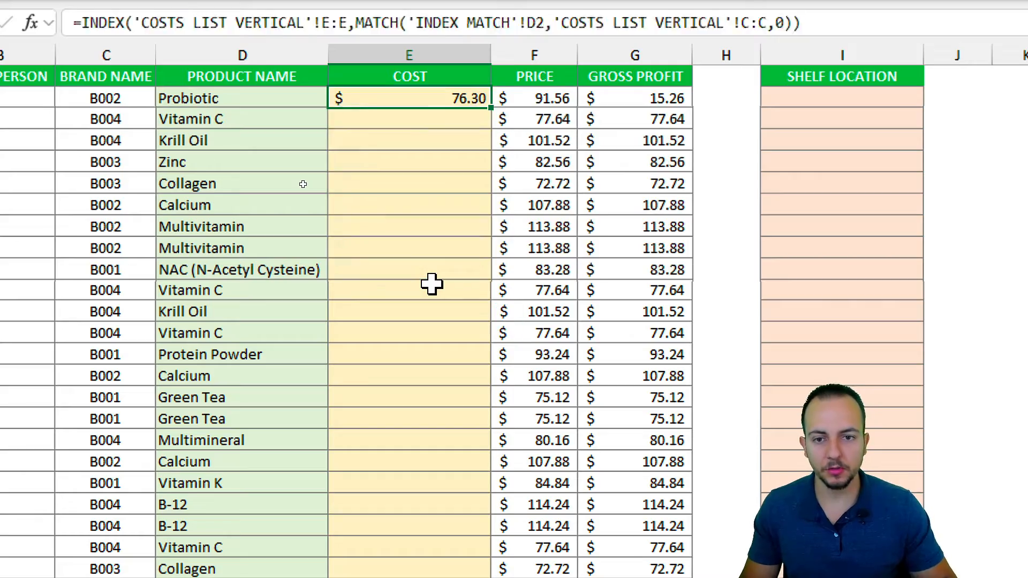
{"action": "key", "text": "Down"}
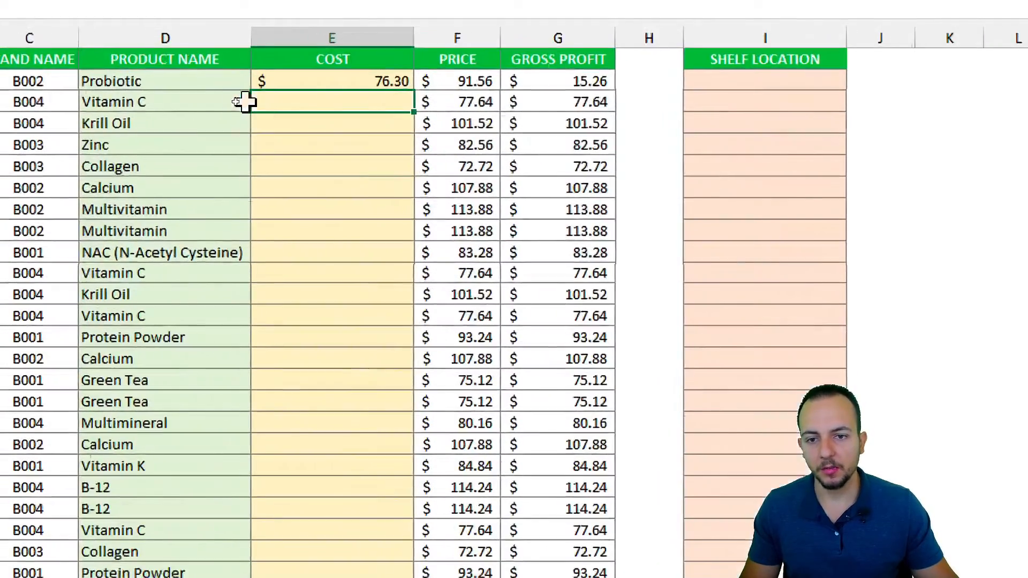
- Start an INDEX formula in E3 of the INDEX MATCH sheet with the absolute Cost row $5:$5 of COSTS LIST HORIZONTAL as the array
{"action": "left_click", "coordinate": [305, 85]}
{"action": "left_click", "coordinate": [305, 101]}
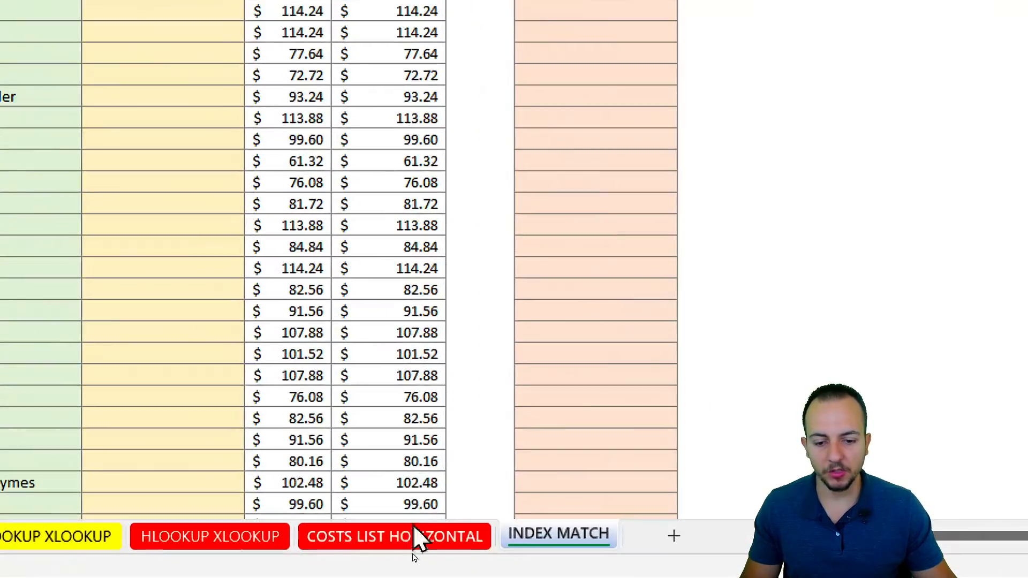
{"action": "left_click", "coordinate": [411, 556]}
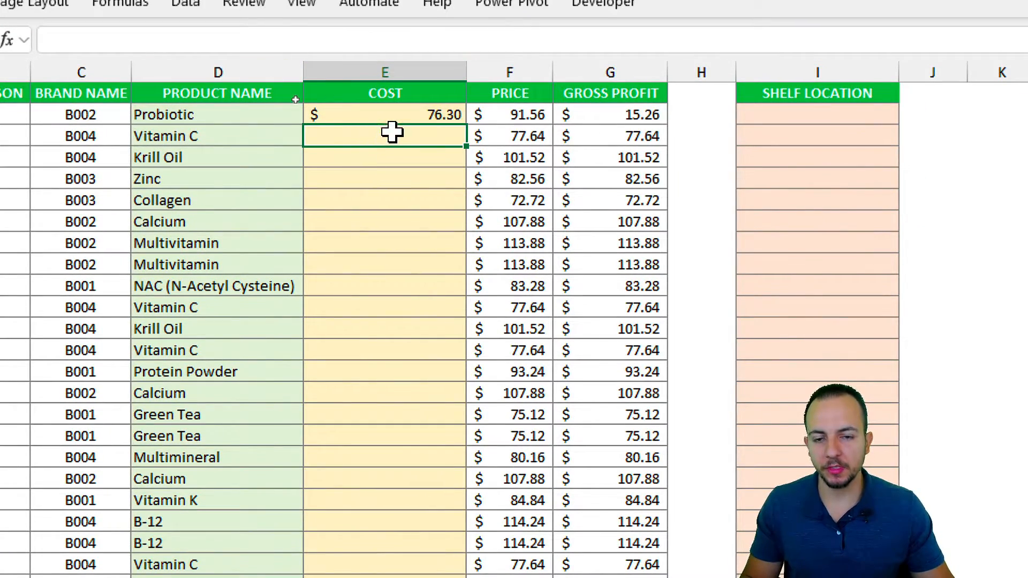
{"action": "type", "text": "inde"}
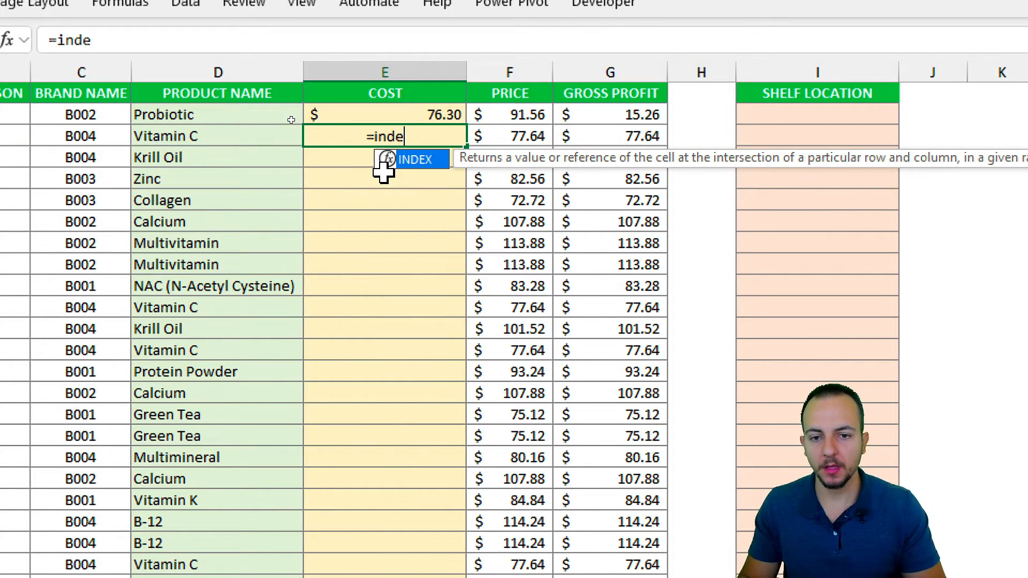
{"action": "double_click", "coordinate": [432, 161]}
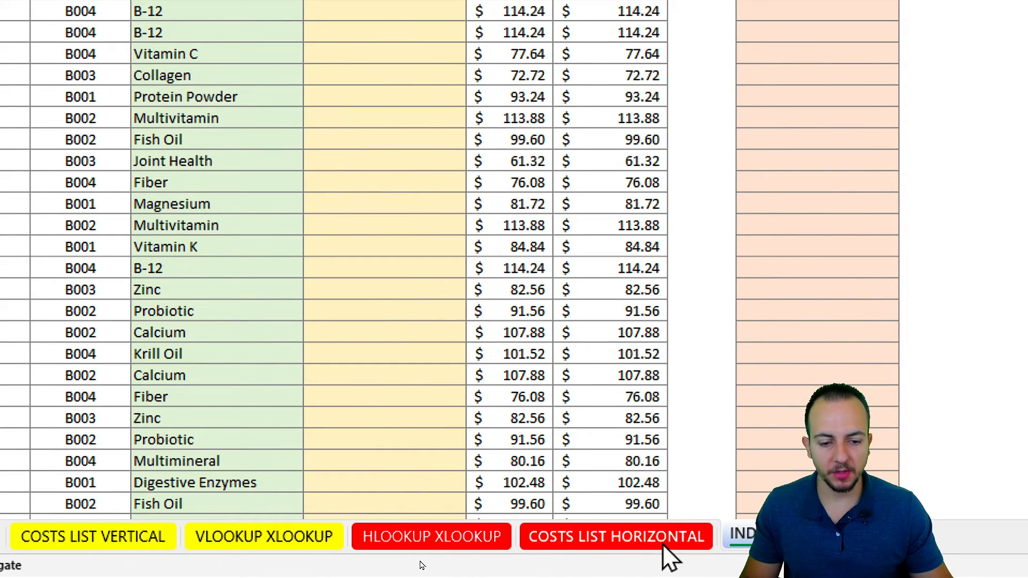
{"action": "left_click", "coordinate": [664, 545]}
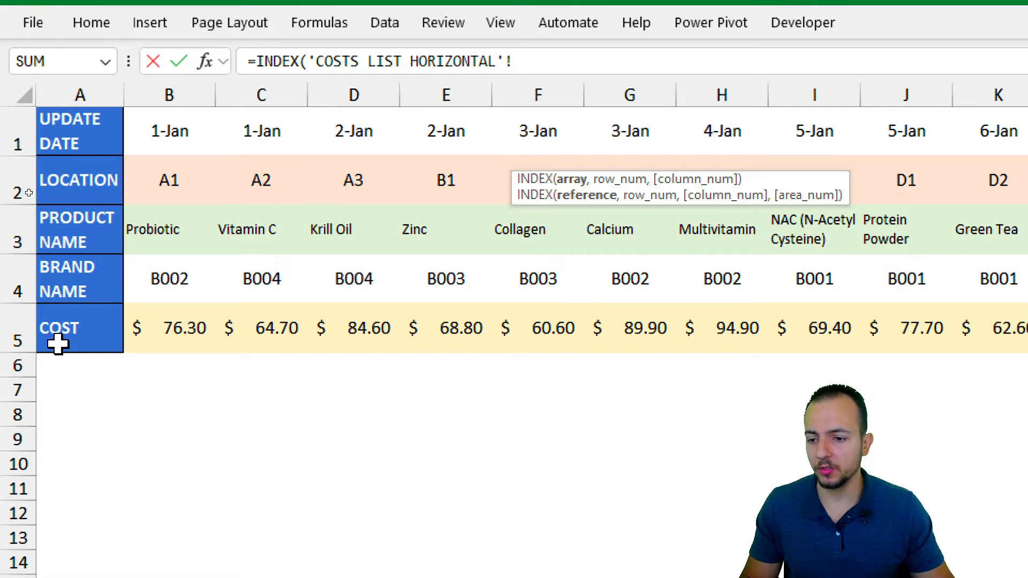
{"action": "left_click", "coordinate": [17, 333]}
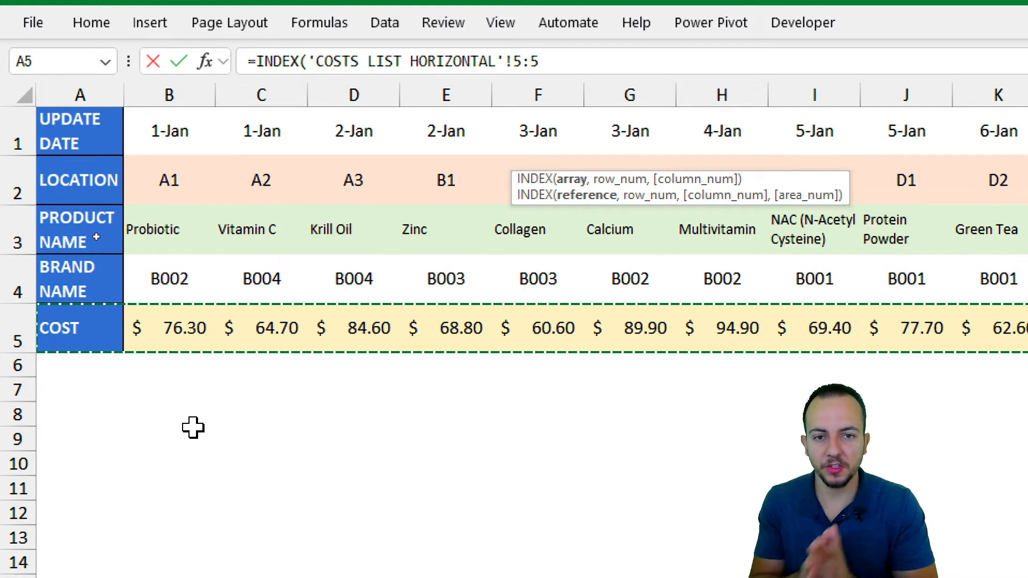
{"action": "key", "text": "F4"}
{"action": "key", "text": "F4"}
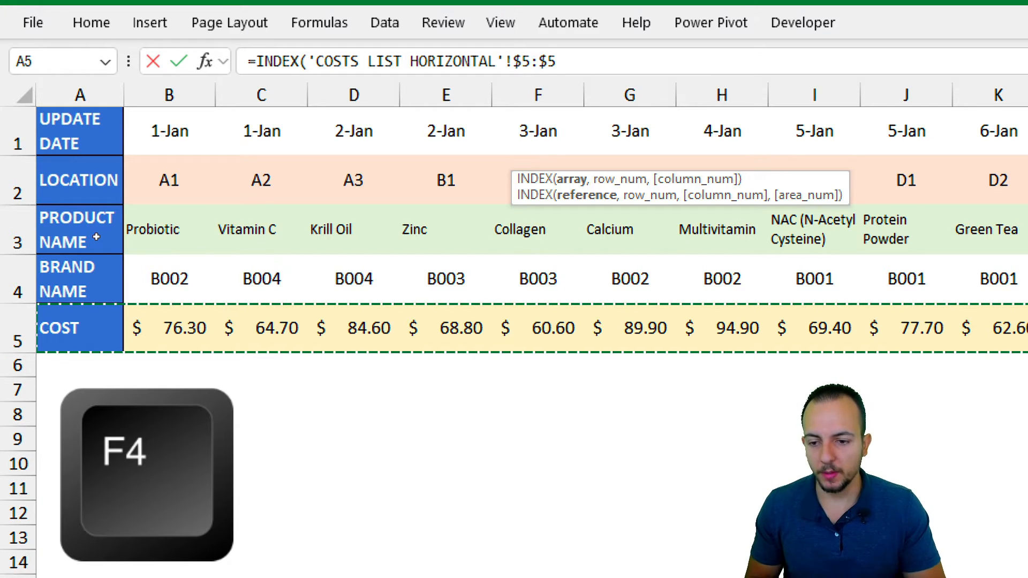
{"action": "type", "text": ","}
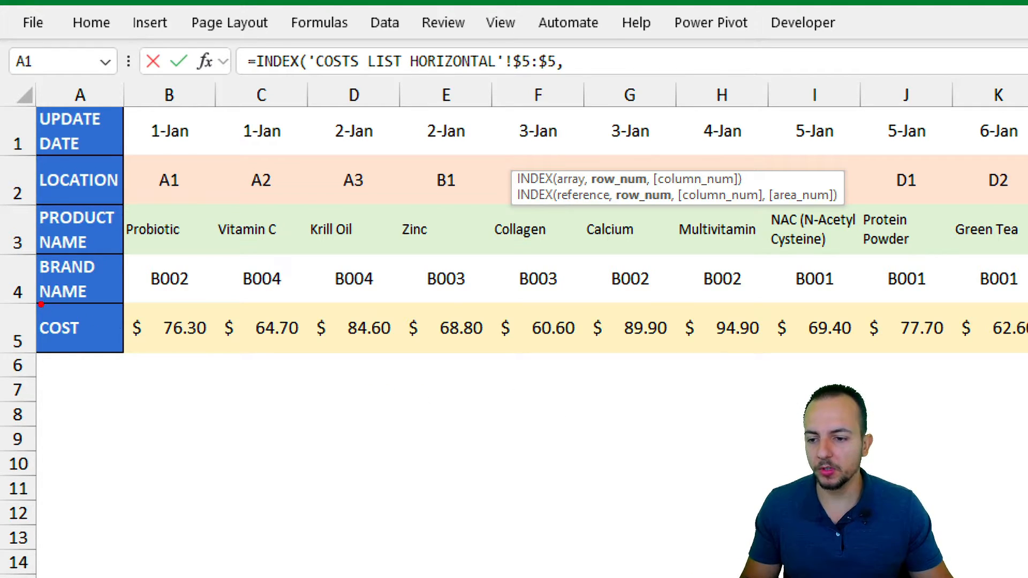
- Outline the Cost row temporarily, and leave the INDEX formula's row number argument empty to reach the column number
{"action": "mouse_move", "coordinate": [41, 304]}
{"action": "left_mouse_down"}
{"action": "mouse_move", "coordinate": [323, 360]}
{"action": "mouse_move", "coordinate": [1008, 355]}
{"action": "left_mouse_up"}
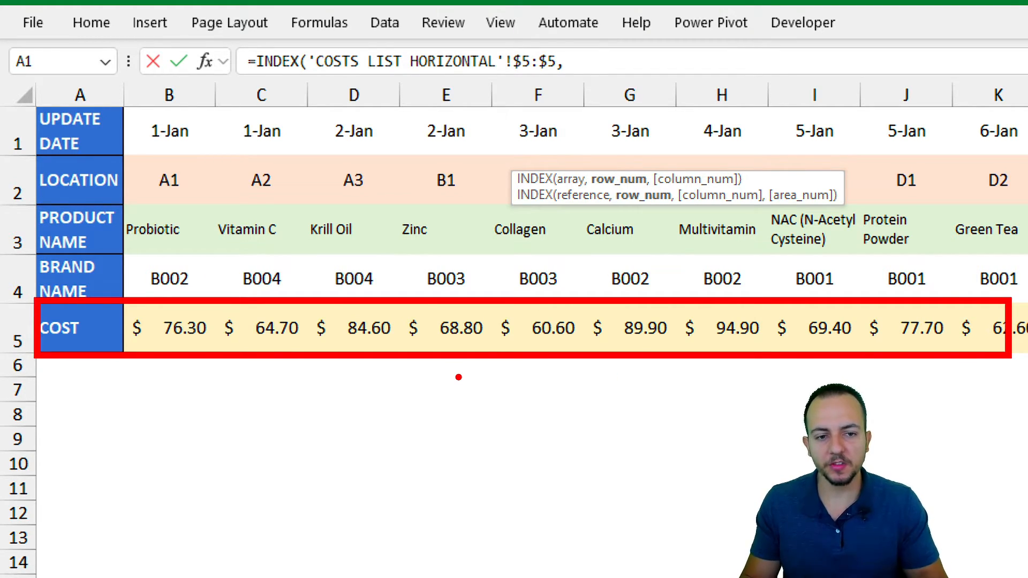
{"action": "key", "text": "Escape"}
{"action": "type", "text": ","}
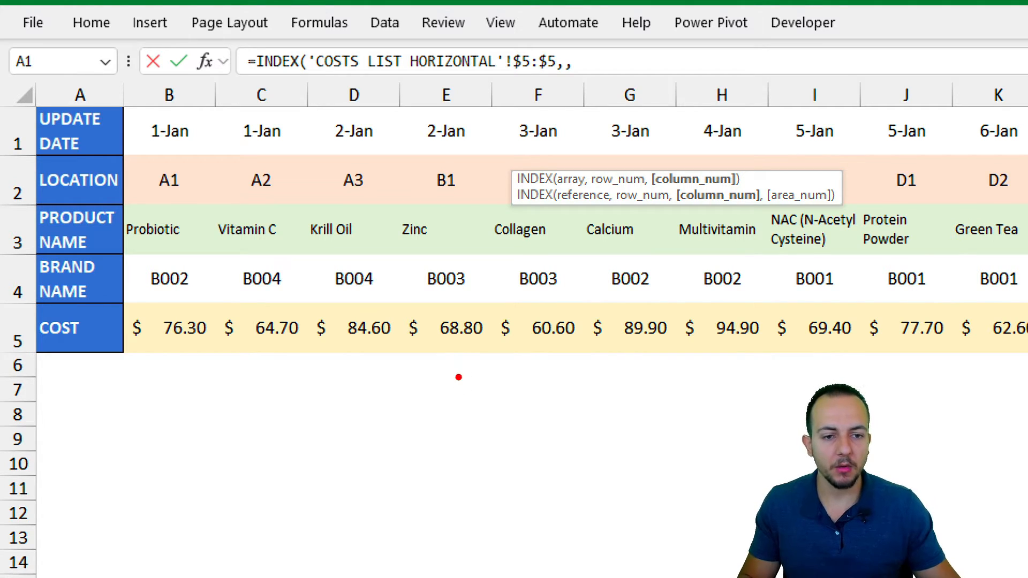
- Mark cost cells B5 and F5 with boxes labelled 2 and 6, and add horizontal arrows showing the column direction
{"action": "mouse_move", "coordinate": [648, 172]}
{"action": "left_mouse_down"}
{"action": "mouse_move", "coordinate": [749, 188]}
{"action": "mouse_move", "coordinate": [737, 286]}
{"action": "left_mouse_up"}
{"action": "key", "text": "Escape"}
{"action": "mouse_move", "coordinate": [122, 295]}
{"action": "left_mouse_down"}
{"action": "mouse_move", "coordinate": [174, 353]}
{"action": "mouse_move", "coordinate": [212, 362]}
{"action": "left_mouse_up"}
{"action": "left_click_drag", "start_coordinate": [159, 390], "coordinate": [198, 444]}
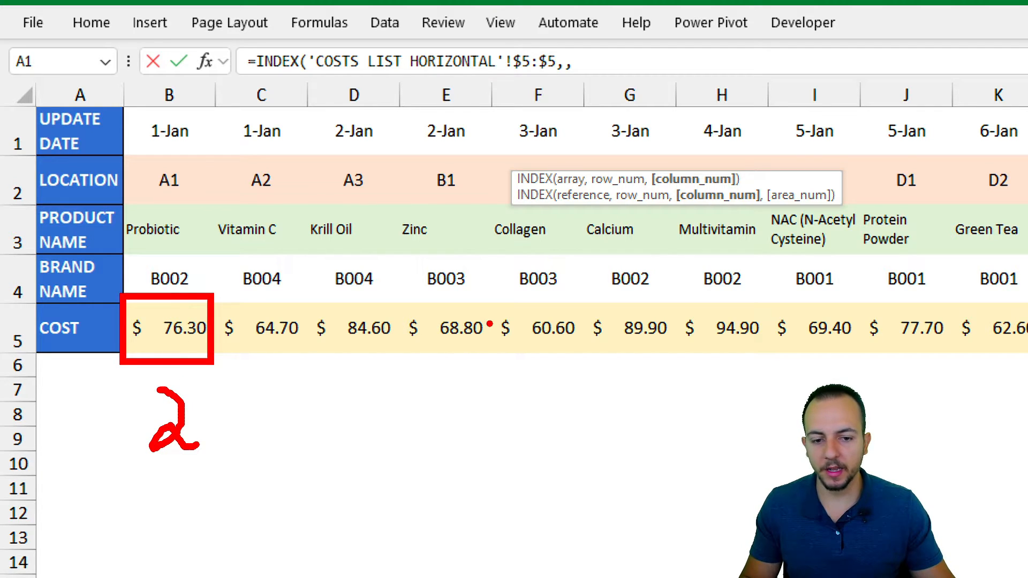
{"action": "mouse_move", "coordinate": [497, 295]}
{"action": "left_mouse_down"}
{"action": "mouse_move", "coordinate": [598, 357]}
{"action": "mouse_move", "coordinate": [542, 461]}
{"action": "left_mouse_up"}
{"action": "left_click_drag", "start_coordinate": [551, 255], "coordinate": [469, 262]}
{"action": "key", "text": "ctrl+z"}
{"action": "left_click_drag", "start_coordinate": [607, 491], "coordinate": [737, 491]}
{"action": "left_click_drag", "start_coordinate": [364, 510], "coordinate": [272, 510]}
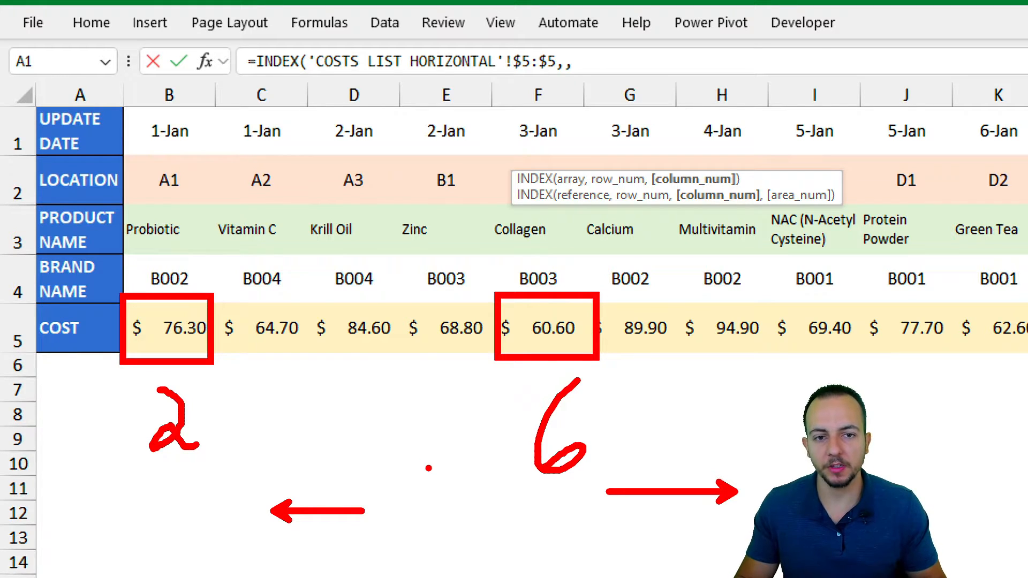
- Nest a MATCH function as the column number, with product name cell D3 of the INDEX MATCH sheet as the lookup value
{"action": "type", "text": "matc"}
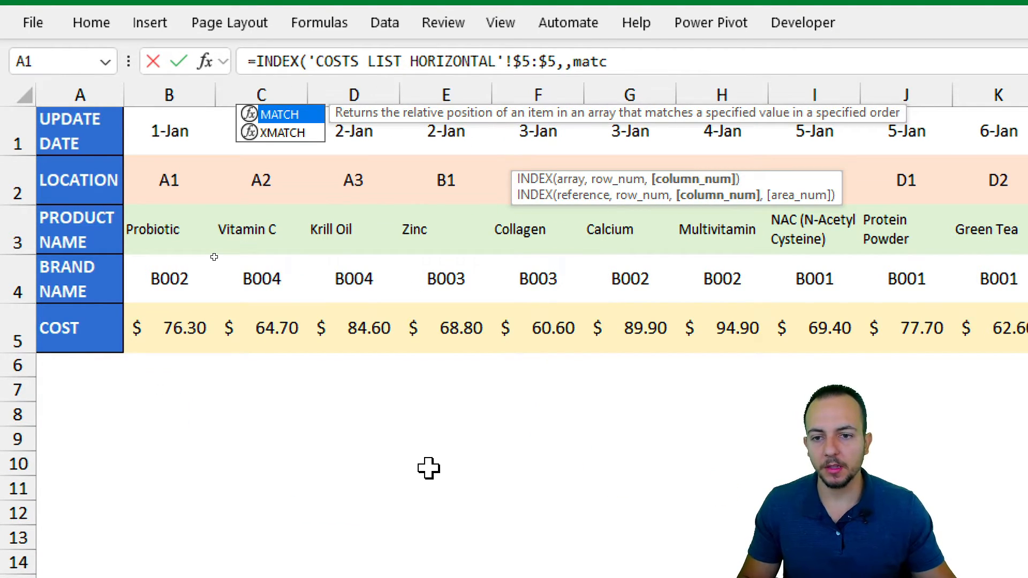
{"action": "double_click", "coordinate": [296, 114]}
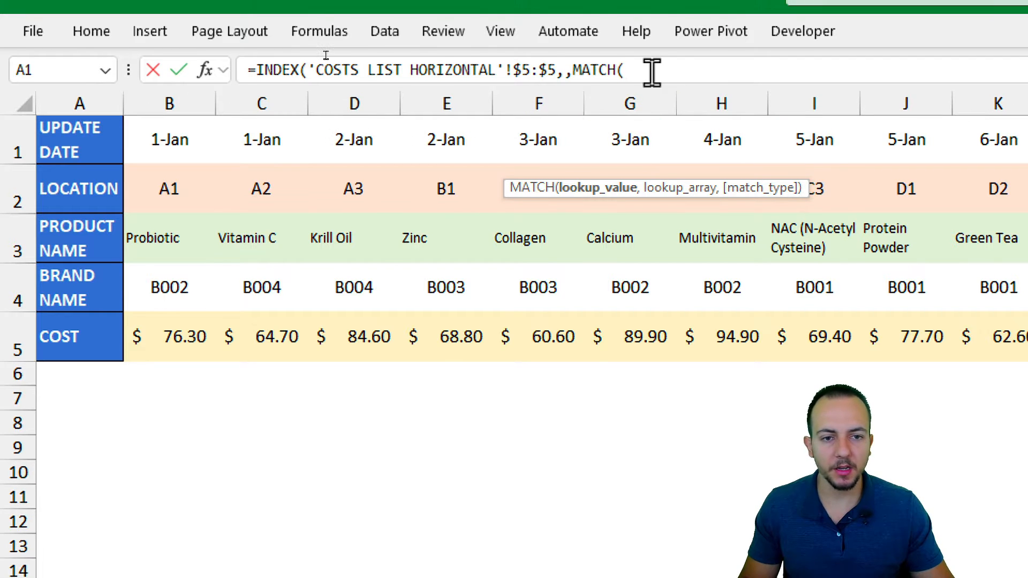
{"action": "left_click", "coordinate": [652, 71]}
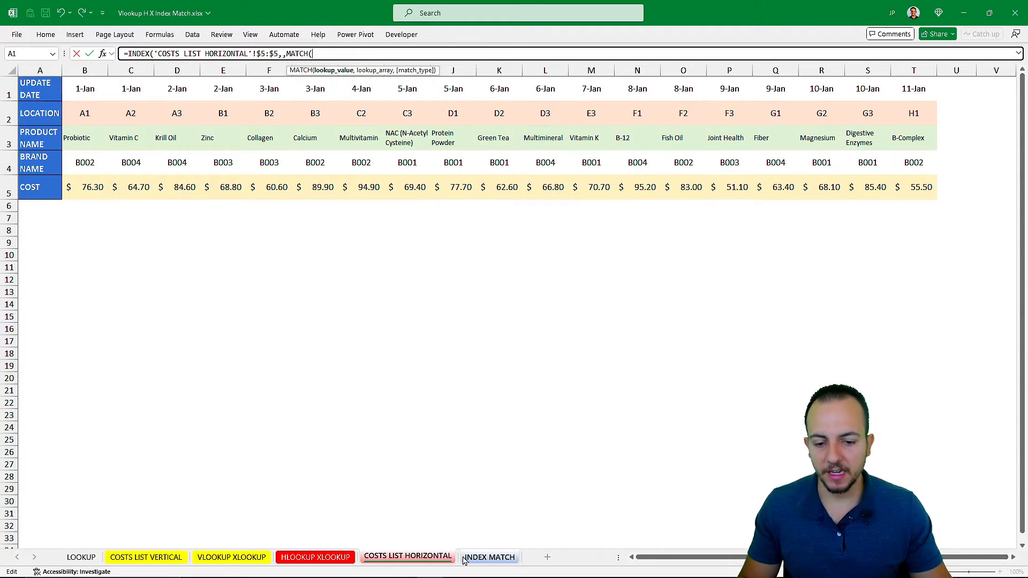
{"action": "left_click", "coordinate": [465, 558]}
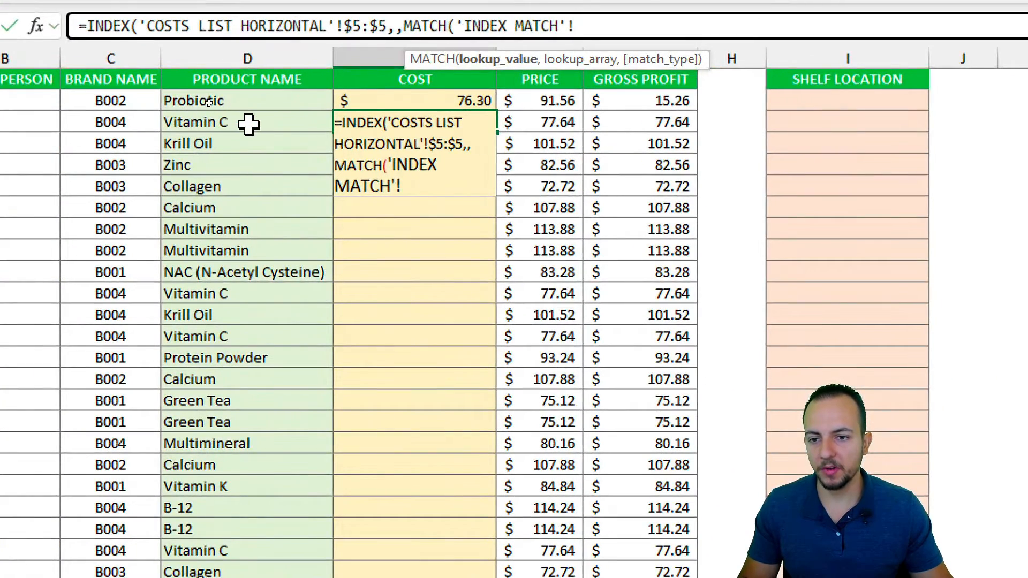
{"action": "left_click", "coordinate": [248, 123]}
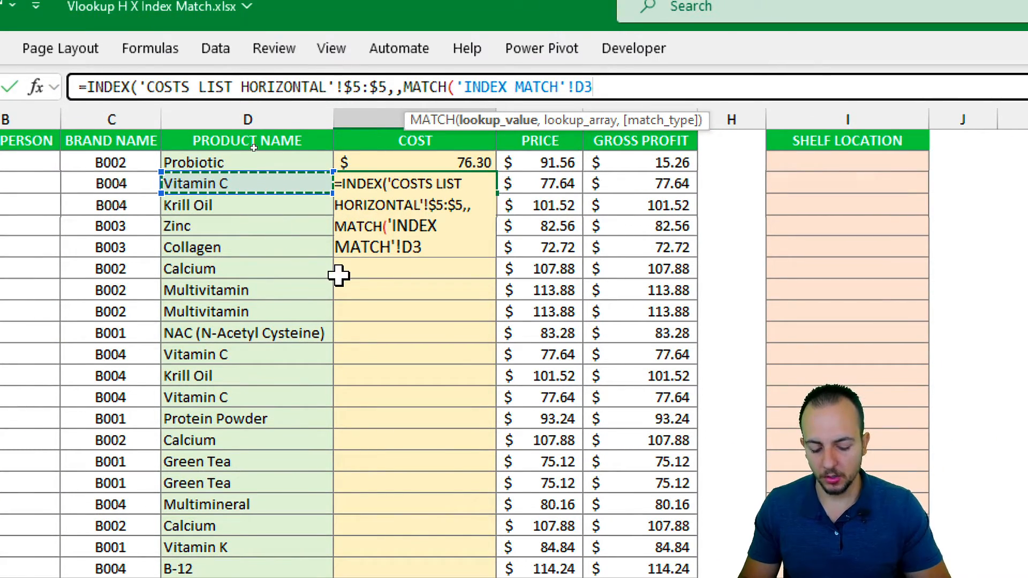
{"action": "type", "text": ","}
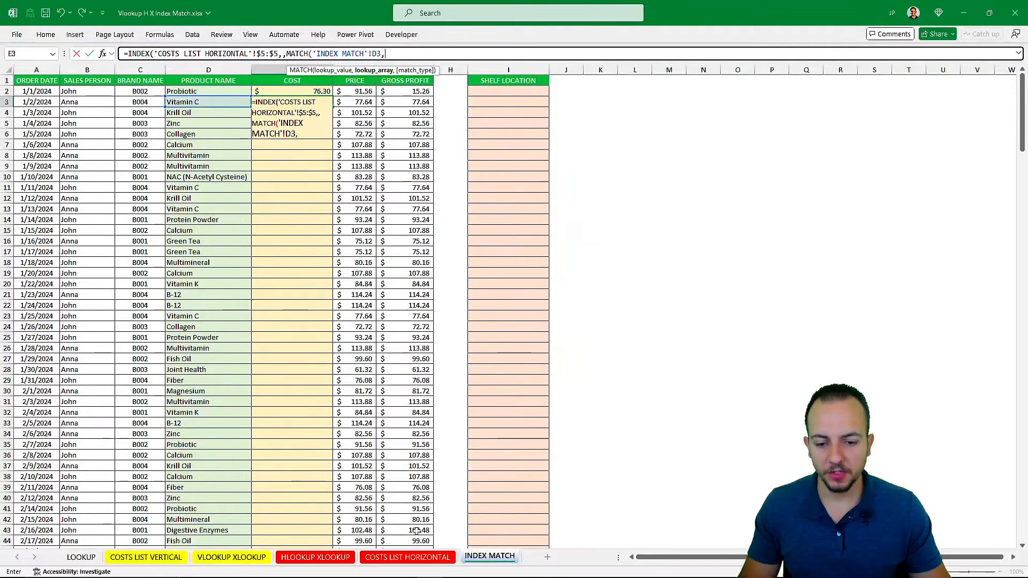
- Set the MATCH lookup array to absolute Product Name row $3:$3 of COSTS LIST HORIZONTAL with exact match 0, and complete the formula
{"action": "left_click", "coordinate": [417, 557]}
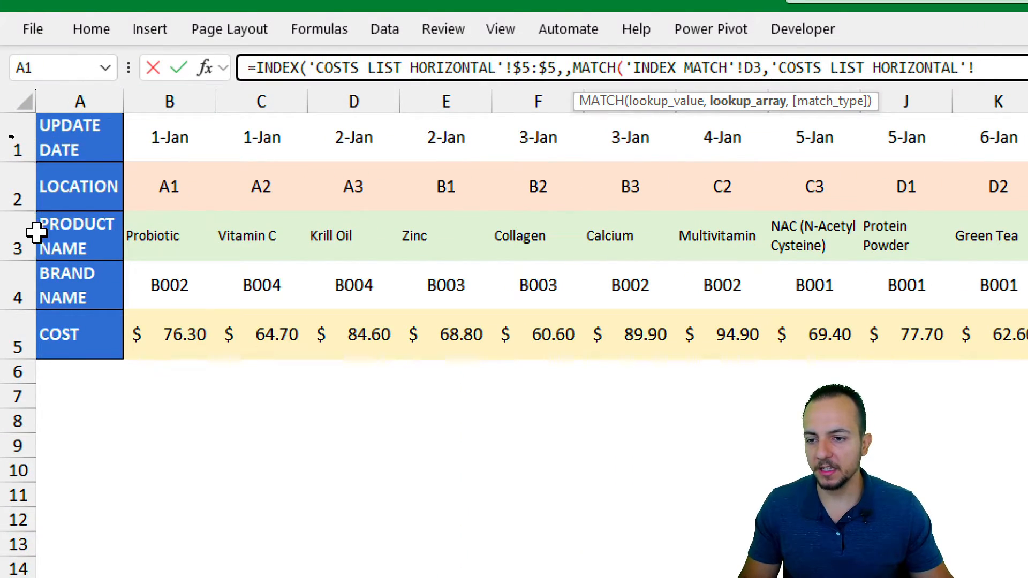
{"action": "left_click", "coordinate": [18, 231]}
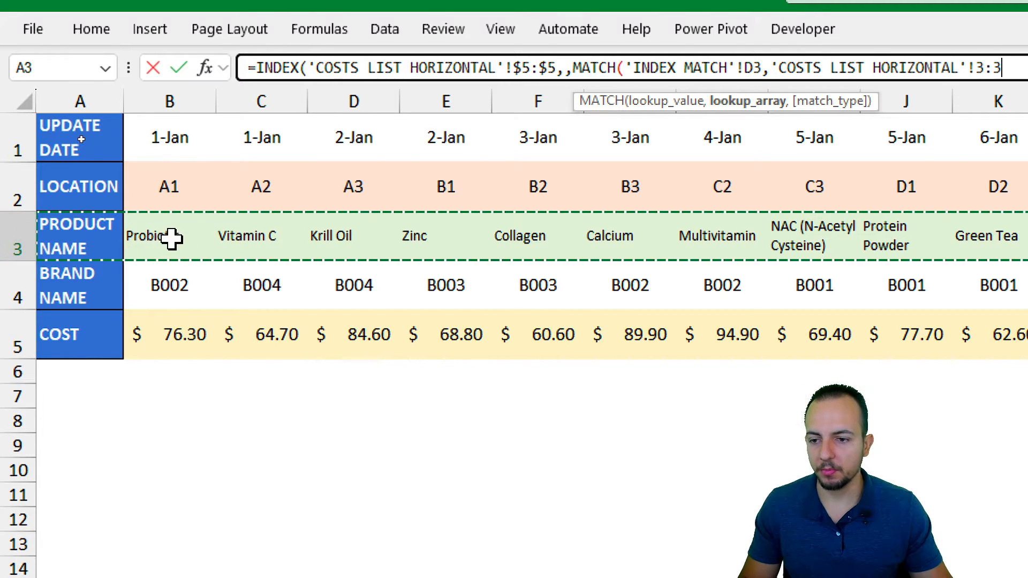
{"action": "key", "text": "F4"}
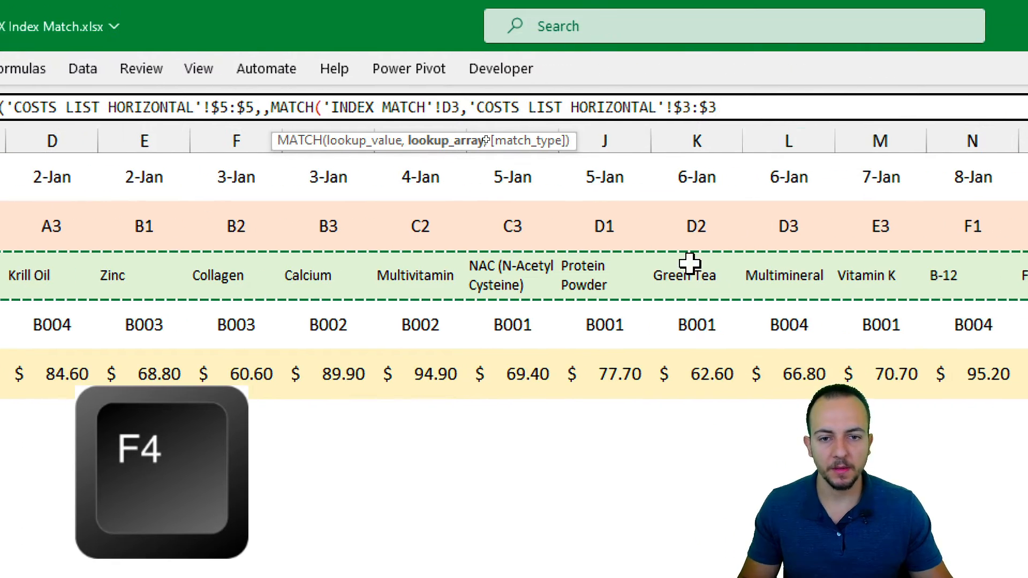
{"action": "type", "text": ","}
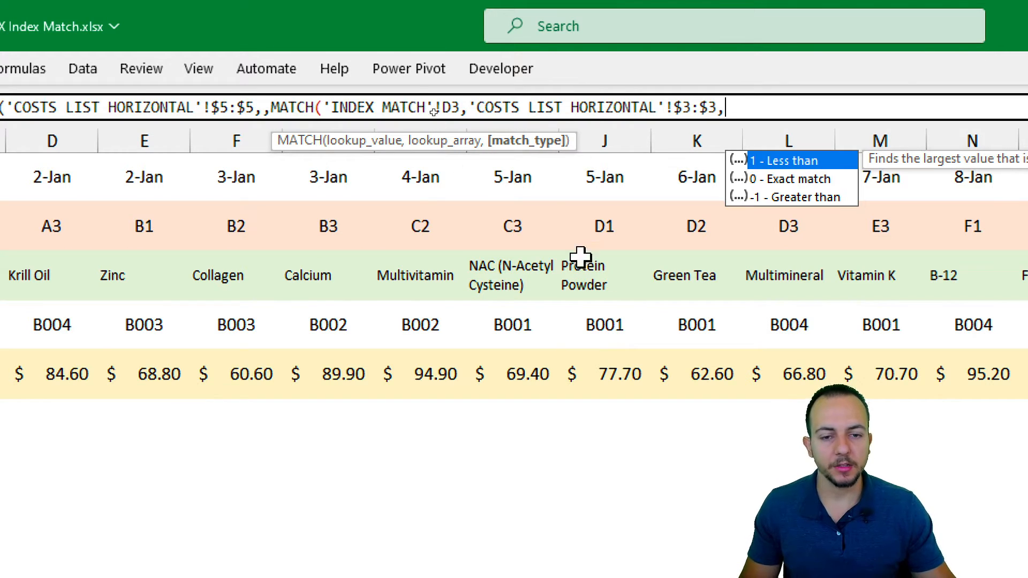
{"action": "left_click", "coordinate": [770, 179]}
{"action": "double_click", "coordinate": [782, 179]}
{"action": "type", "text": ")"}
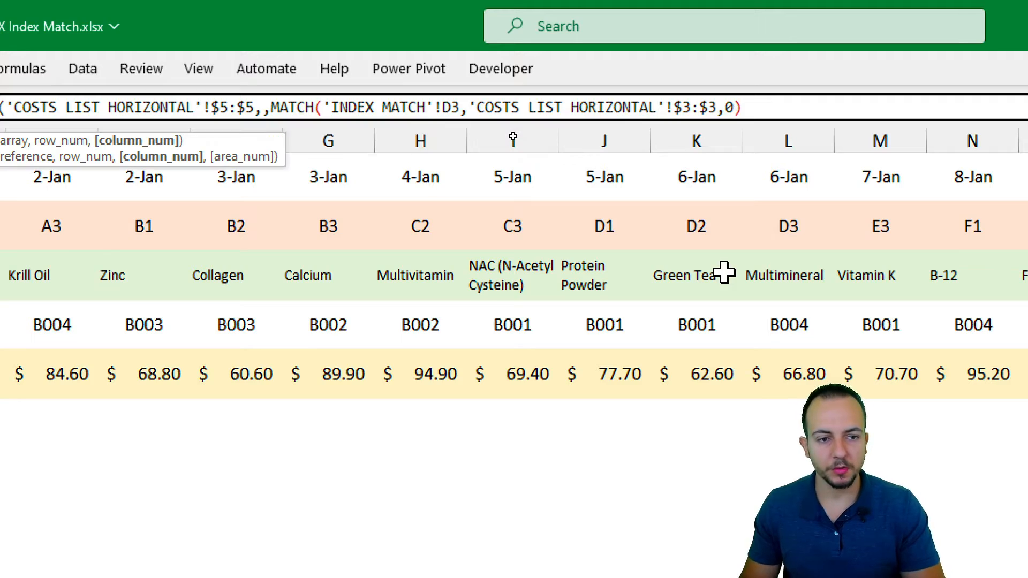
{"action": "type", "text": ")"}
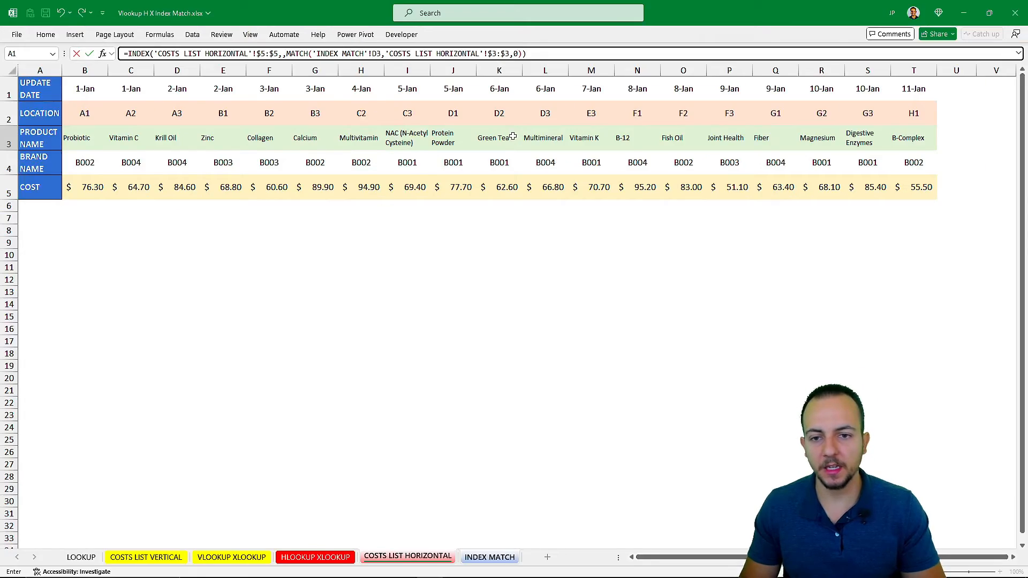
{"action": "key", "text": "Return"}
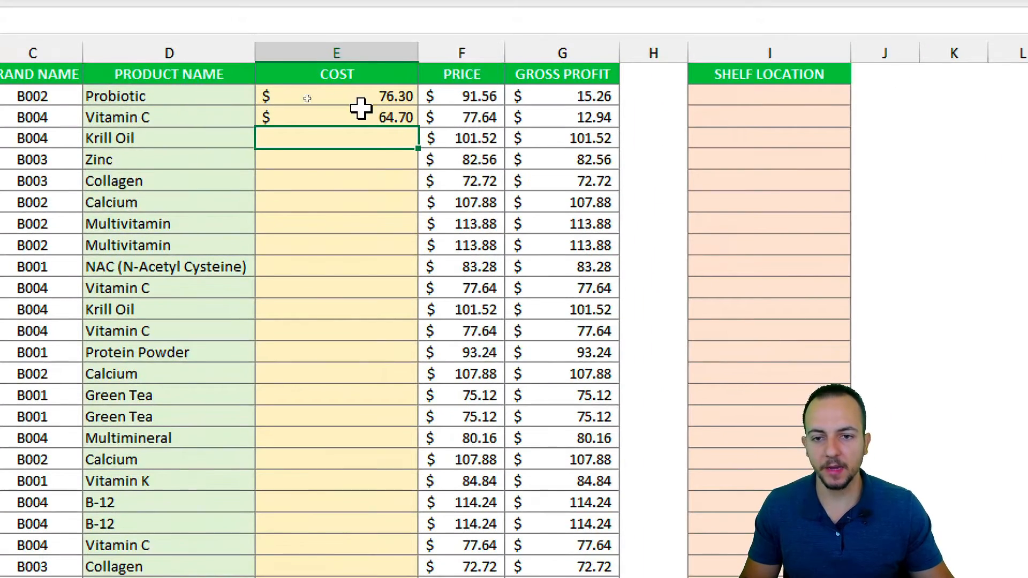
- Try filling the INDEX MATCH formula from E3 down to E9, and clear the copied cells E4:E9
{"action": "left_click", "coordinate": [360, 108]}
{"action": "left_click_drag", "start_coordinate": [417, 127], "coordinate": [380, 249]}
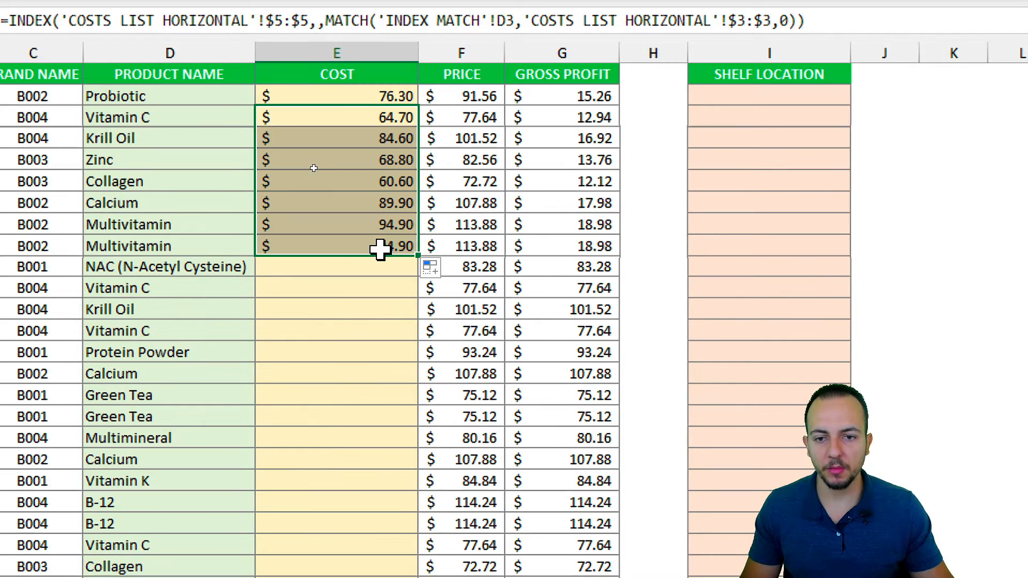
{"action": "left_click_drag", "start_coordinate": [355, 138], "coordinate": [364, 246]}
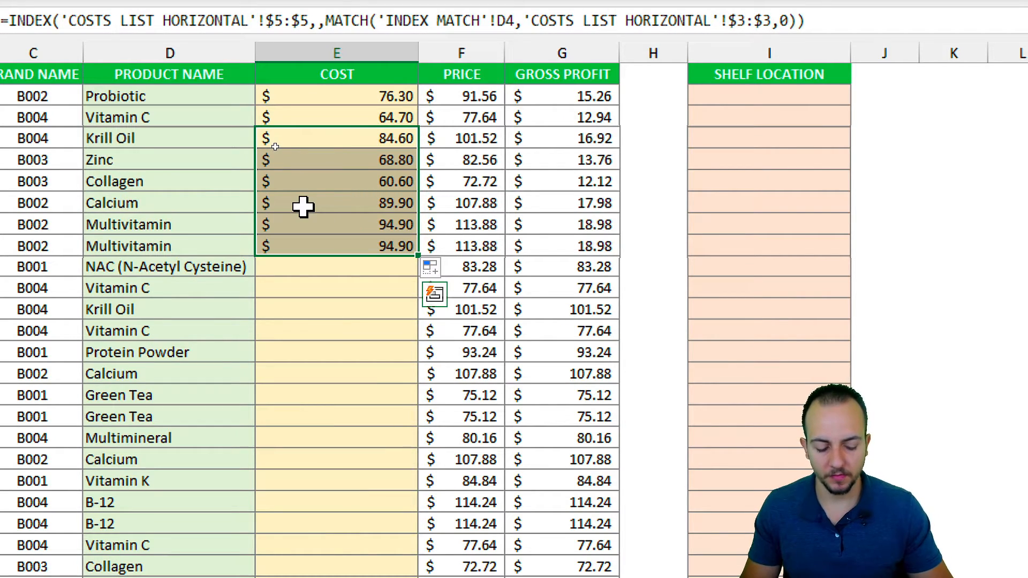
{"action": "key", "text": "Delete"}
- Select I2, the first empty Shelf Location cell of the INDEX MATCH sheet
{"action": "left_click", "coordinate": [374, 99]}
{"action": "left_click", "coordinate": [814, 94]}
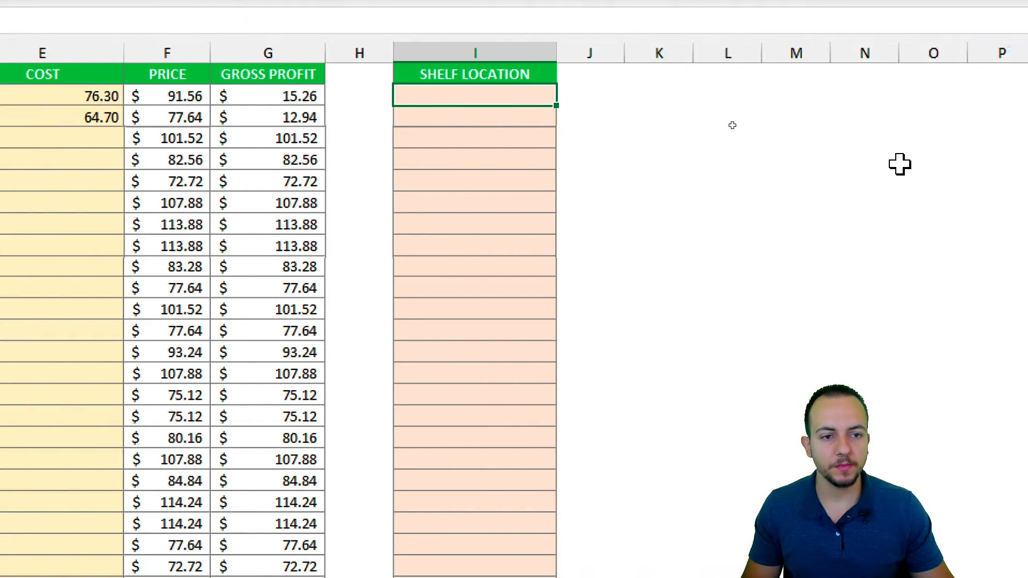
{"action": "left_click", "coordinate": [509, 53]}
{"action": "left_click", "coordinate": [521, 94]}
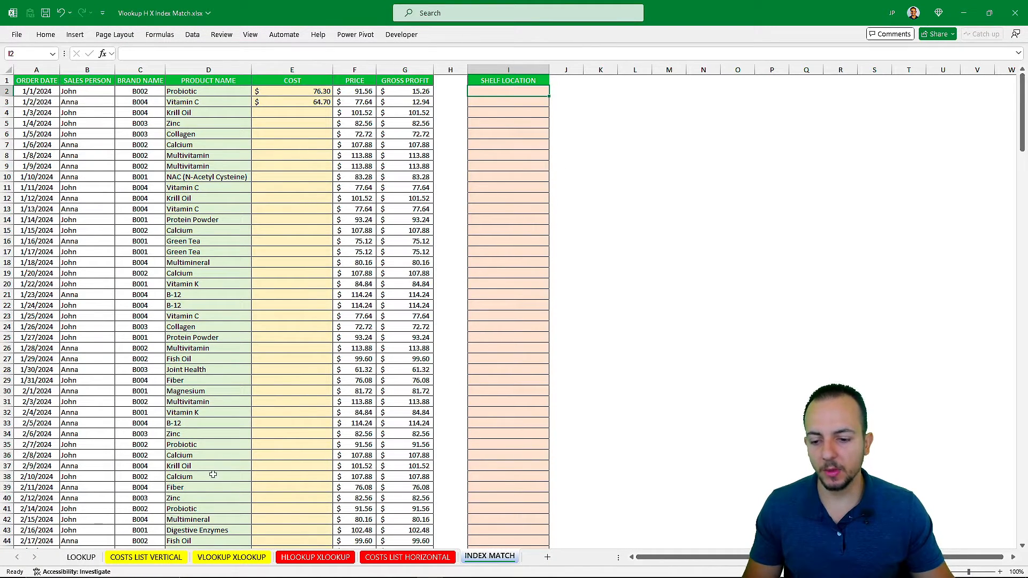
- Compare the COSTS LIST VERTICAL and COSTS LIST HORIZONTAL layouts, and mark the lookup direction from Product Name to the preceding columns
{"action": "left_click", "coordinate": [155, 557]}
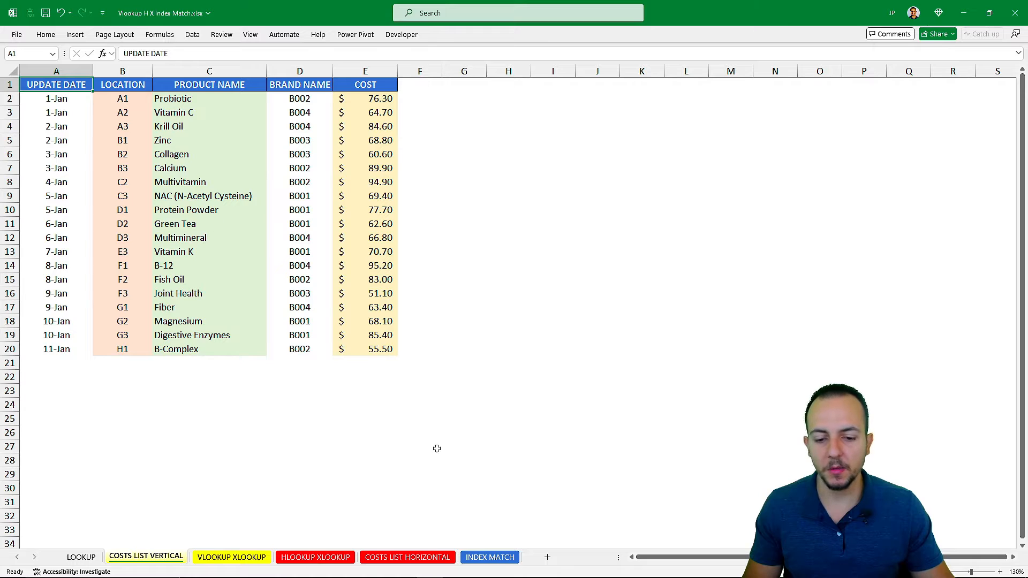
{"action": "left_click", "coordinate": [426, 560]}
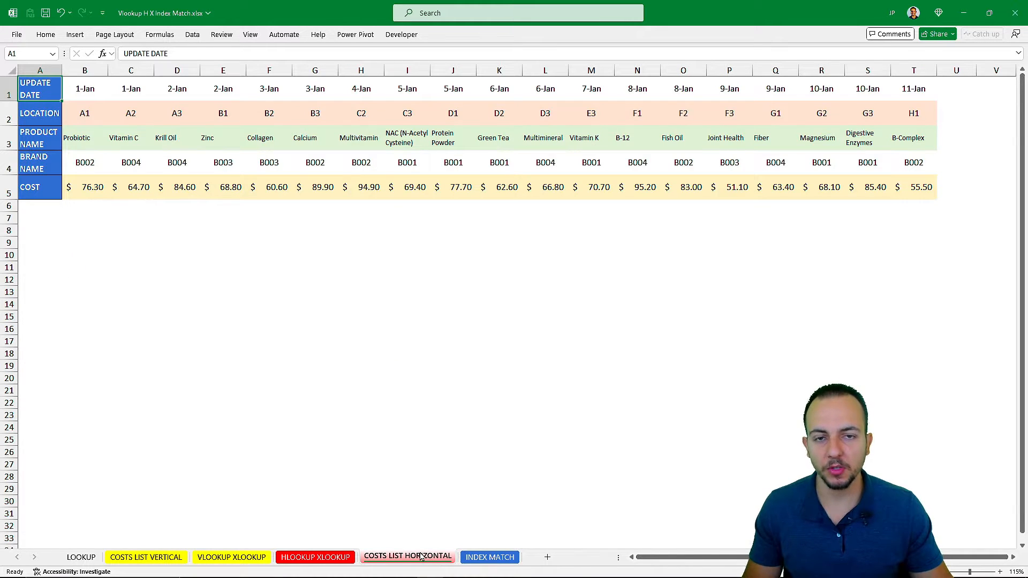
{"action": "left_click", "coordinate": [175, 558]}
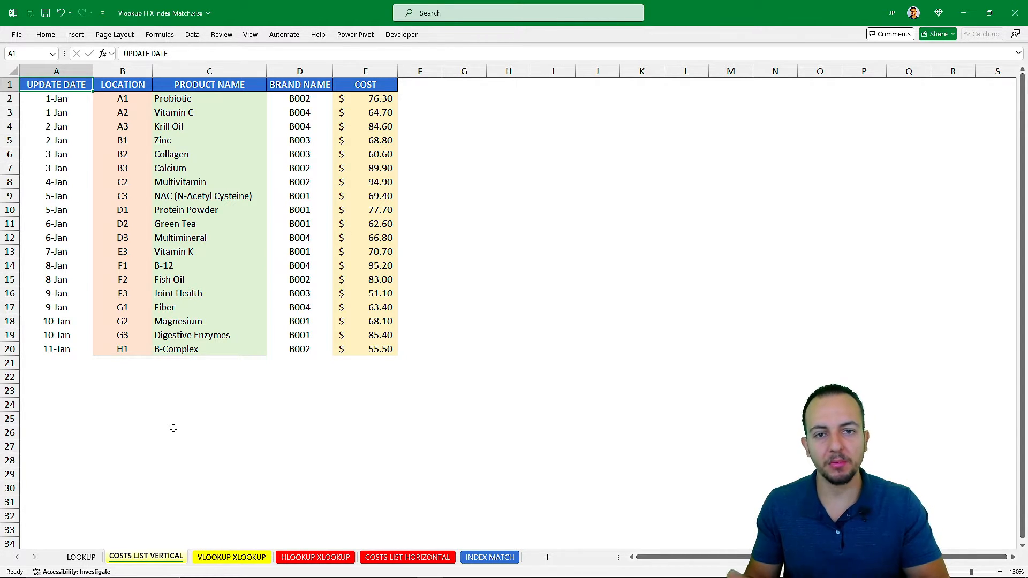
{"action": "left_click", "coordinate": [385, 557]}
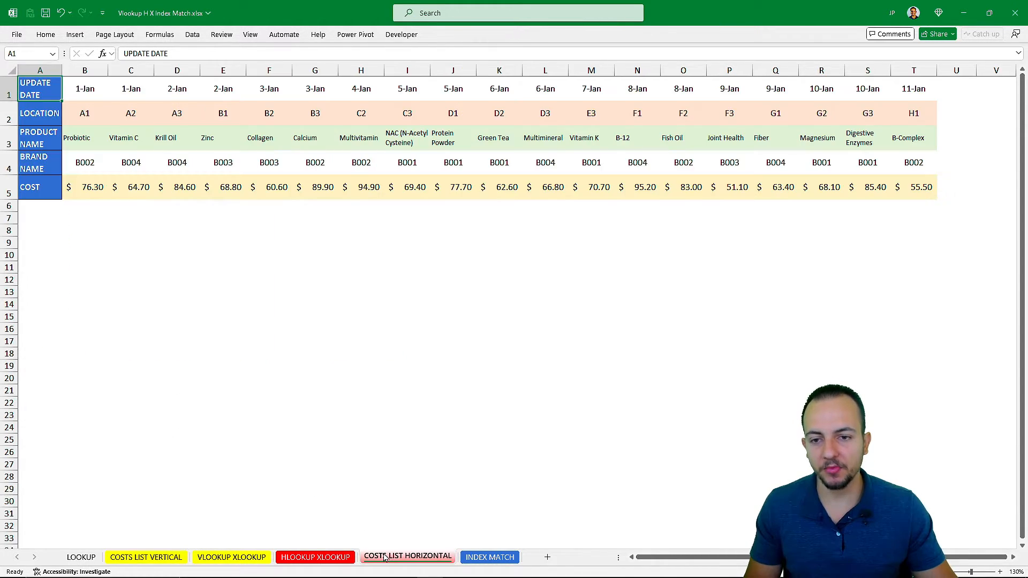
{"action": "left_click", "coordinate": [167, 557]}
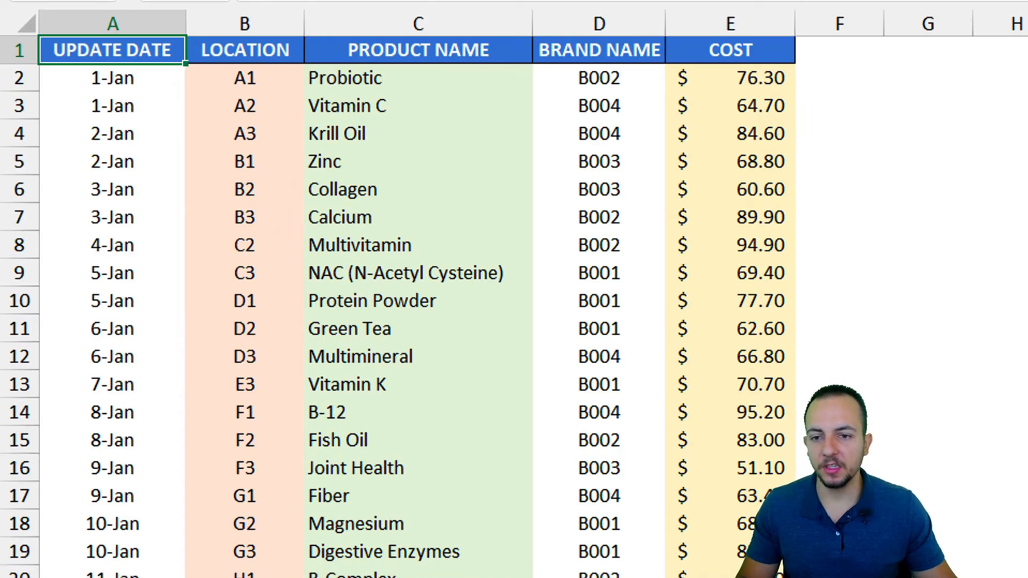
{"action": "left_click_drag", "start_coordinate": [304, 30], "coordinate": [537, 421]}
{"action": "mouse_move", "coordinate": [432, 232]}
{"action": "left_mouse_down"}
{"action": "mouse_move", "coordinate": [201, 236]}
{"action": "mouse_move", "coordinate": [265, 194]}
{"action": "left_mouse_up"}
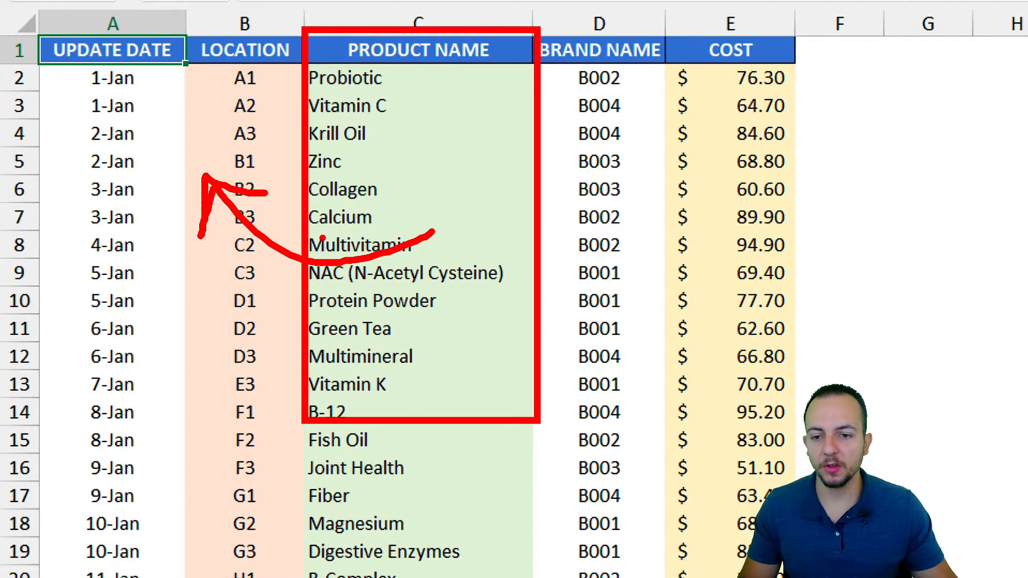
- Examine the COSTS LIST HORIZONTAL layout, and mark the lookup direction from the Product Name row up to the Location row
{"action": "key", "text": "Escape"}
{"action": "left_click", "coordinate": [407, 559]}
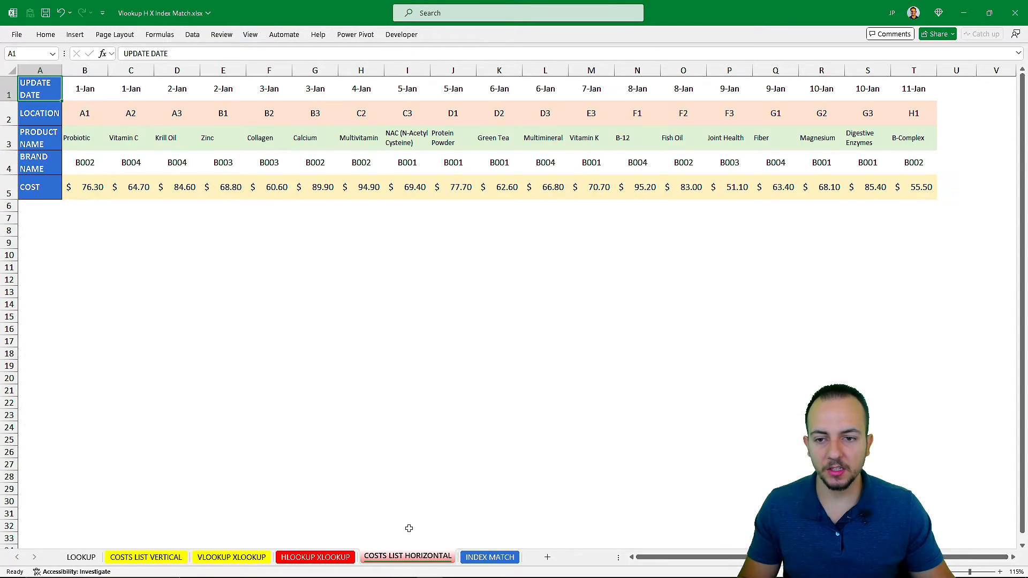
{"action": "key", "text": "ctrl+1"}
{"action": "mouse_move", "coordinate": [31, 162]}
{"action": "left_mouse_down"}
{"action": "mouse_move", "coordinate": [298, 216]}
{"action": "mouse_move", "coordinate": [489, 219]}
{"action": "left_mouse_up"}
{"action": "mouse_move", "coordinate": [397, 194]}
{"action": "left_mouse_down"}
{"action": "mouse_move", "coordinate": [373, 128]}
{"action": "mouse_move", "coordinate": [399, 132]}
{"action": "left_mouse_up"}
{"action": "key", "text": "Escape"}
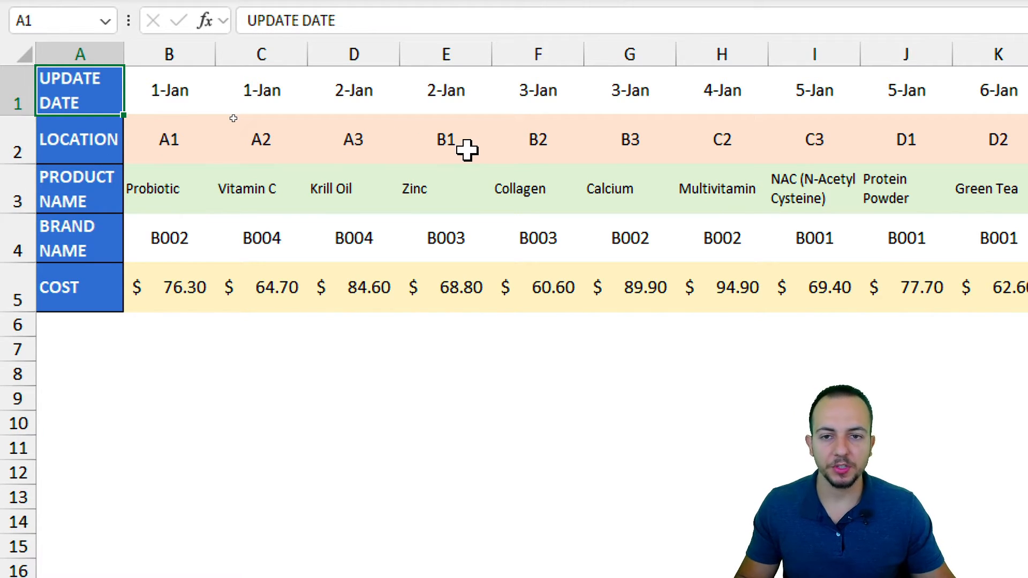
{"action": "key", "text": "ctrl+4"}
- Start an INDEX formula in I2 of the INDEX MATCH sheet, using Location column B:B of COSTS LIST VERTICAL as the array
{"action": "left_click", "coordinate": [488, 557]}
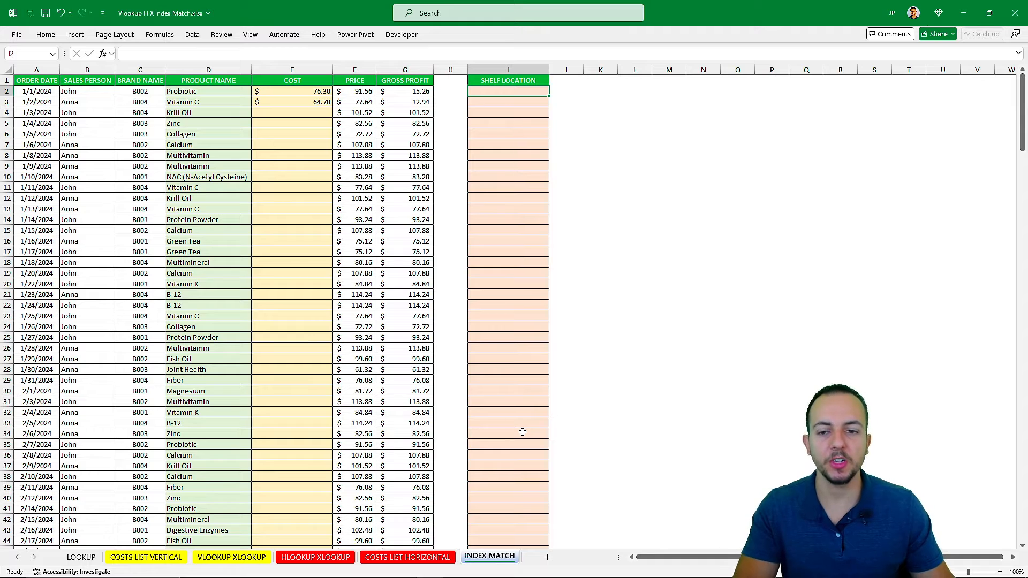
{"action": "key", "text": "ctrl+4"}
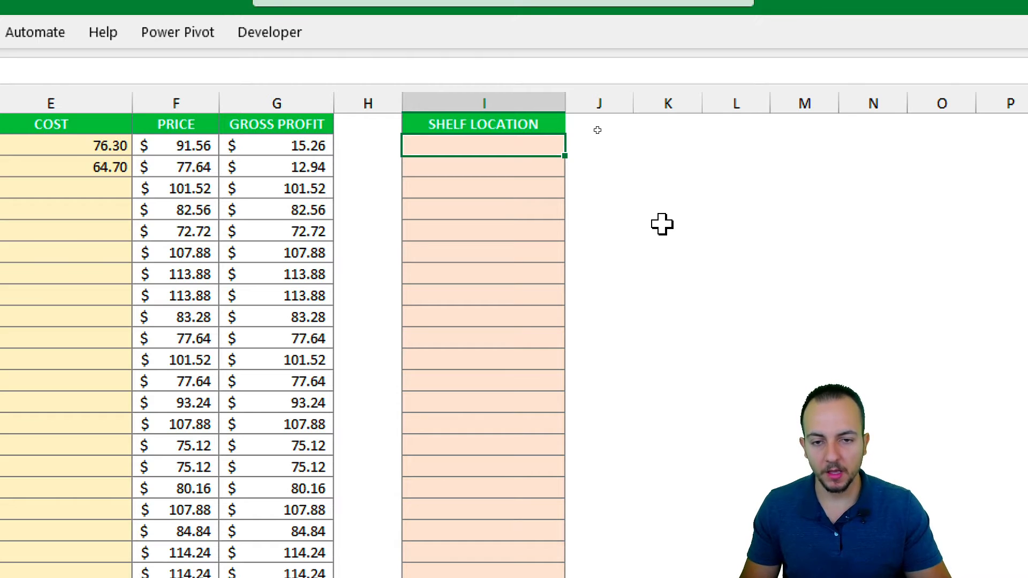
{"action": "type", "text": "=ind"}
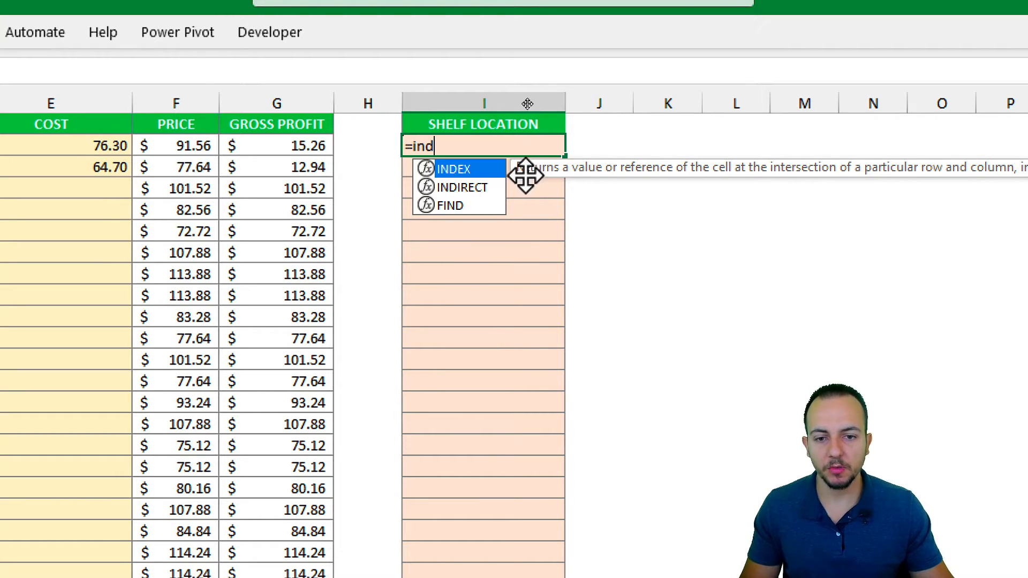
{"action": "key", "text": "Tab"}
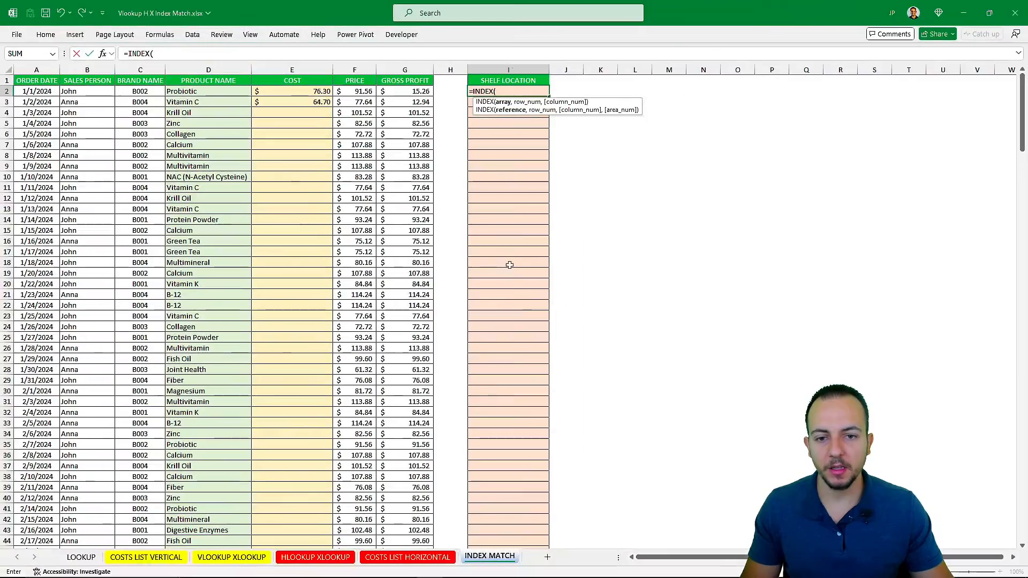
{"action": "left_click", "coordinate": [138, 556]}
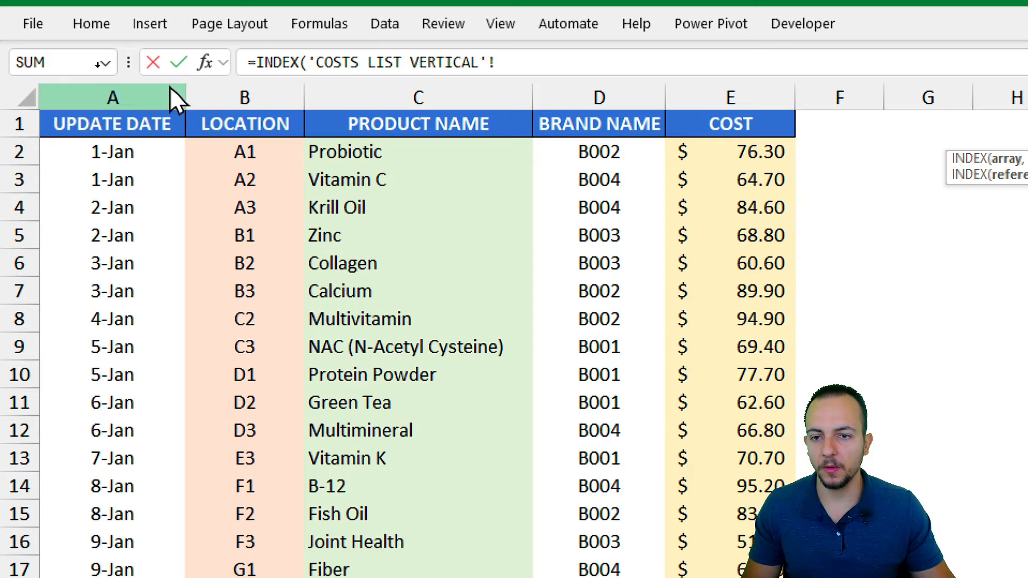
{"action": "left_click", "coordinate": [249, 90]}
{"action": "type", "text": ","}
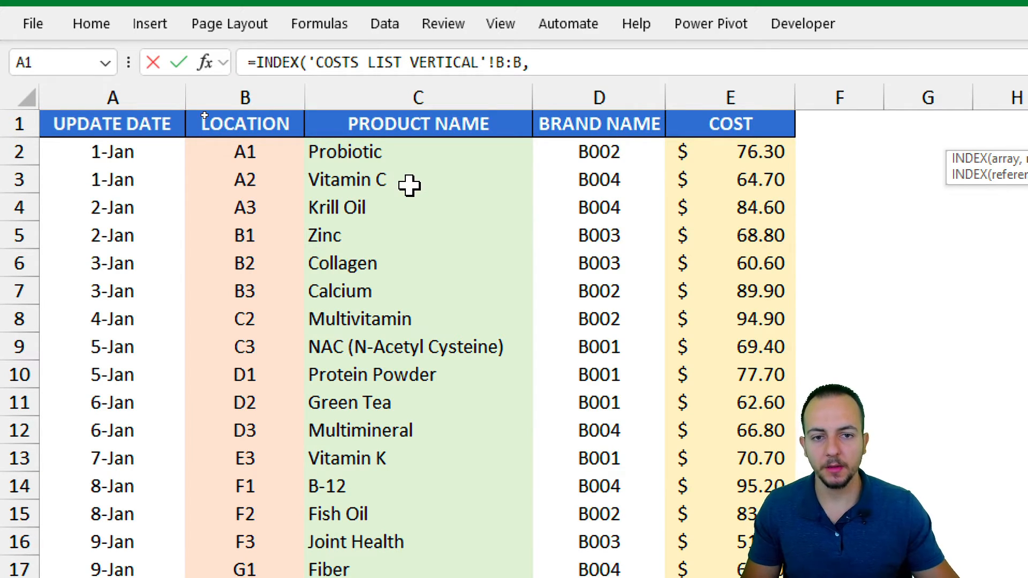
- Nest a MATCH function as the INDEX row number, with product name cell D2 of the INDEX MATCH sheet as lookup value
{"action": "left_click", "coordinate": [551, 62]}
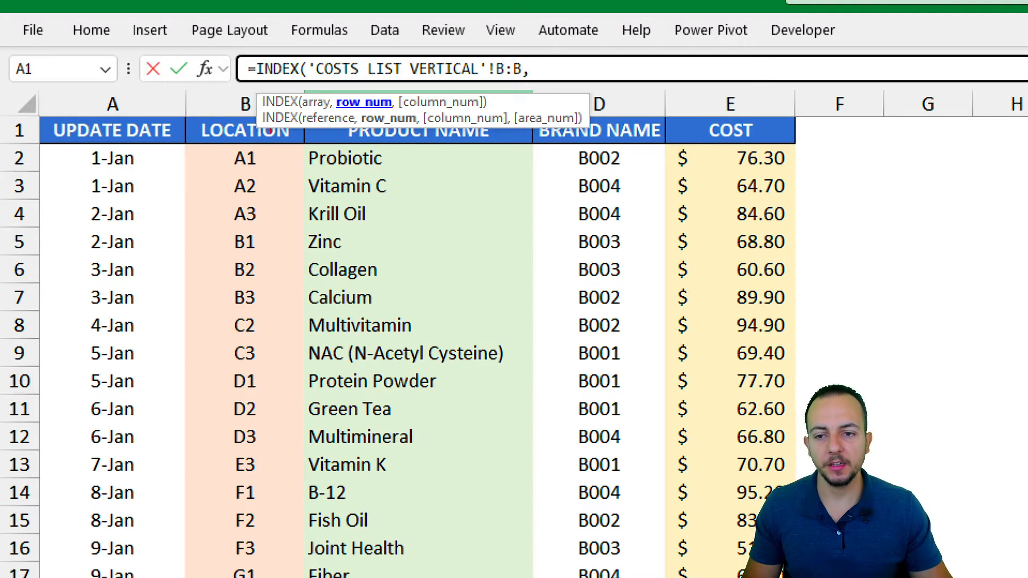
{"action": "left_click_drag", "start_coordinate": [213, 143], "coordinate": [276, 175]}
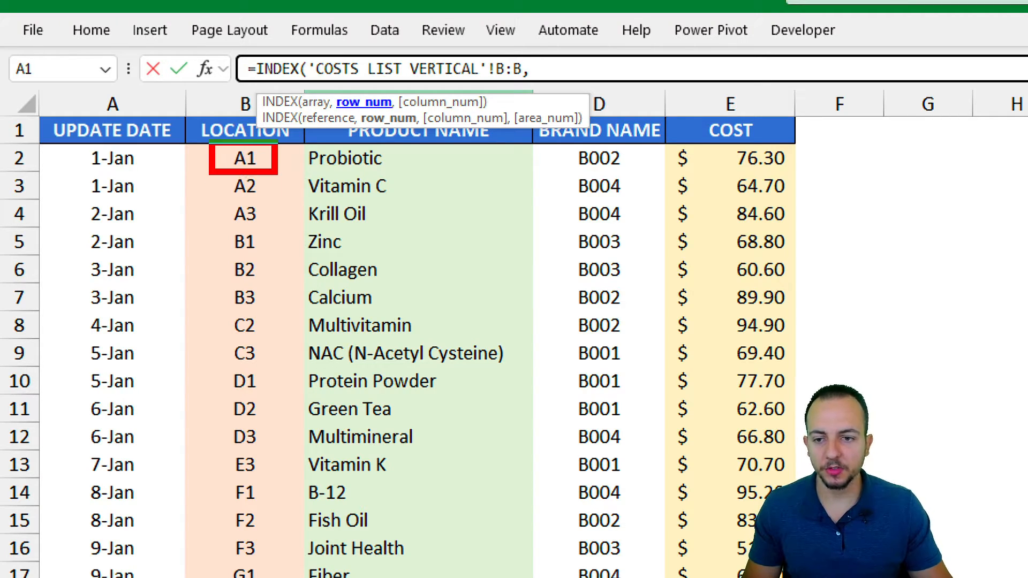
{"action": "left_click_drag", "start_coordinate": [290, 215], "coordinate": [209, 257]}
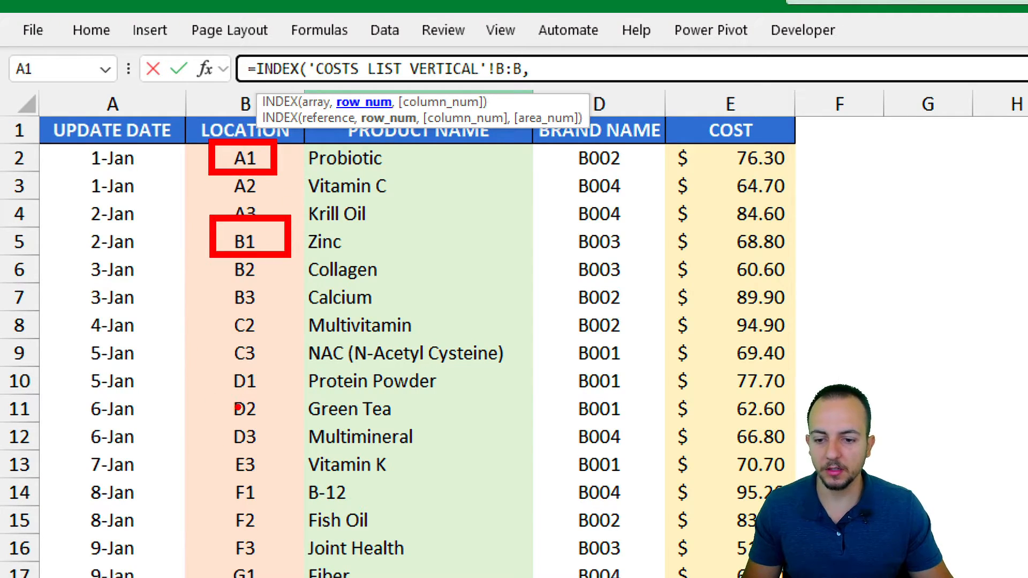
{"action": "left_click_drag", "start_coordinate": [209, 420], "coordinate": [266, 456]}
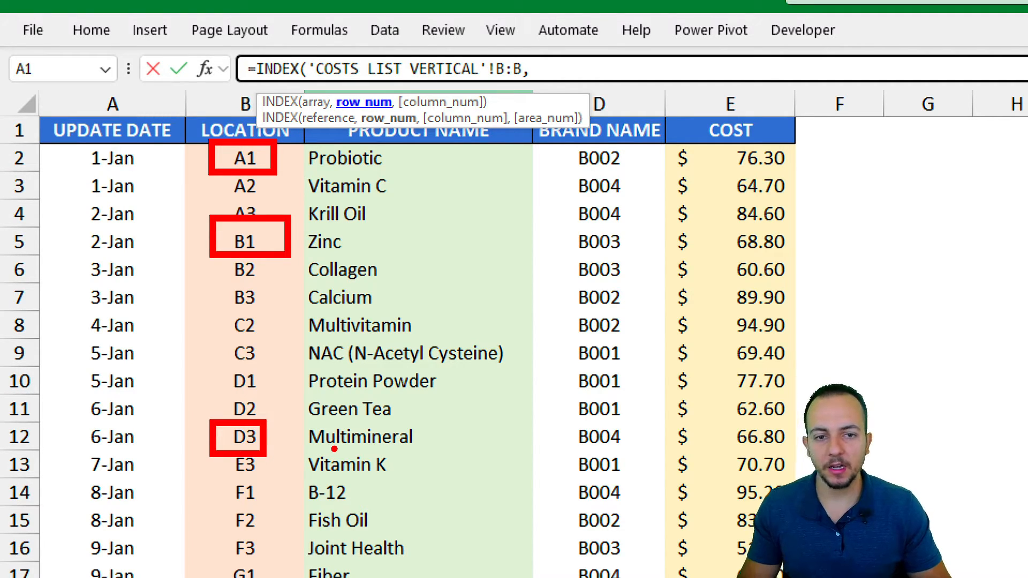
{"action": "key", "text": "Escape"}
{"action": "type", "text": "matc"}
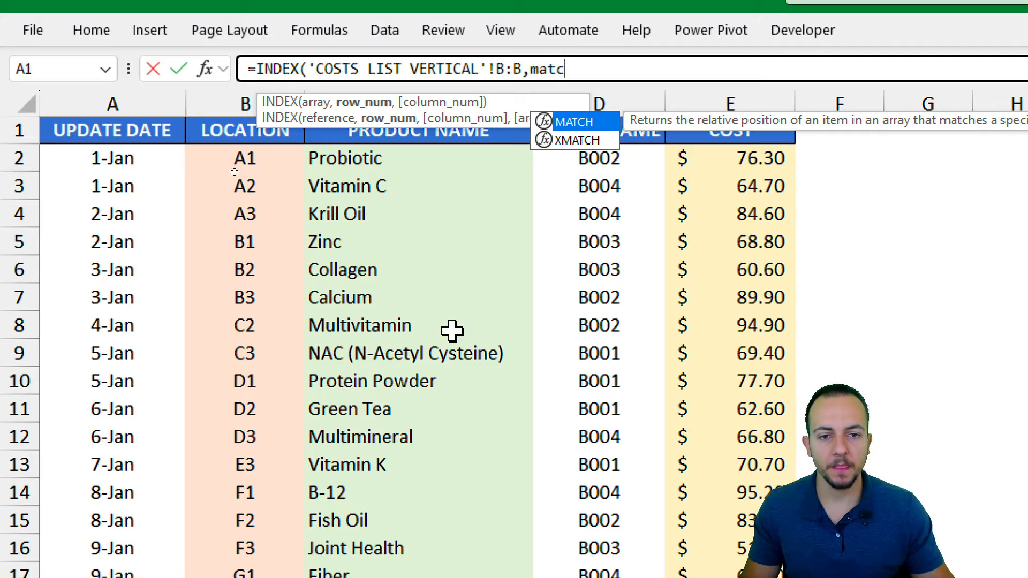
{"action": "double_click", "coordinate": [581, 125]}
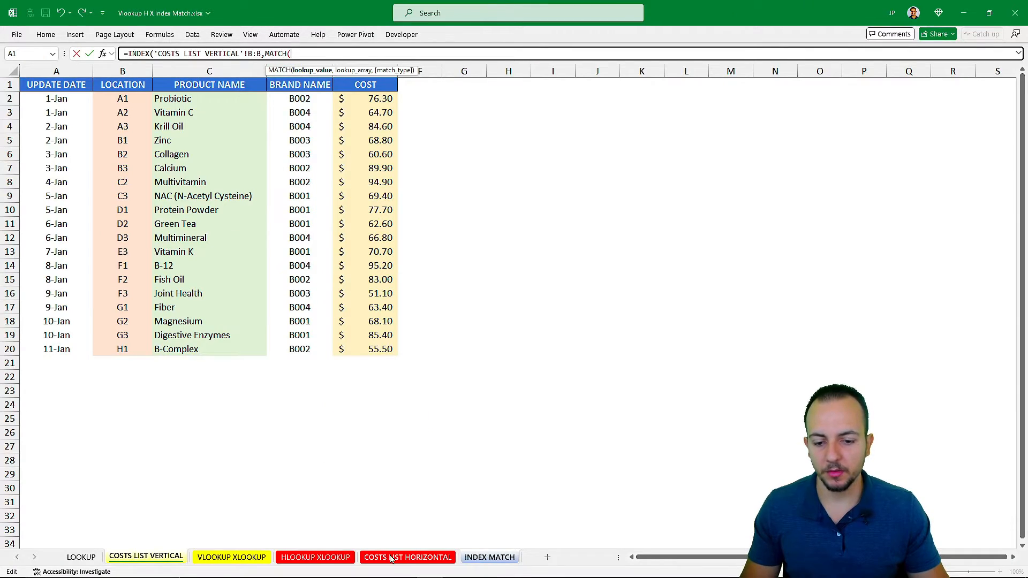
{"action": "left_click", "coordinate": [489, 557]}
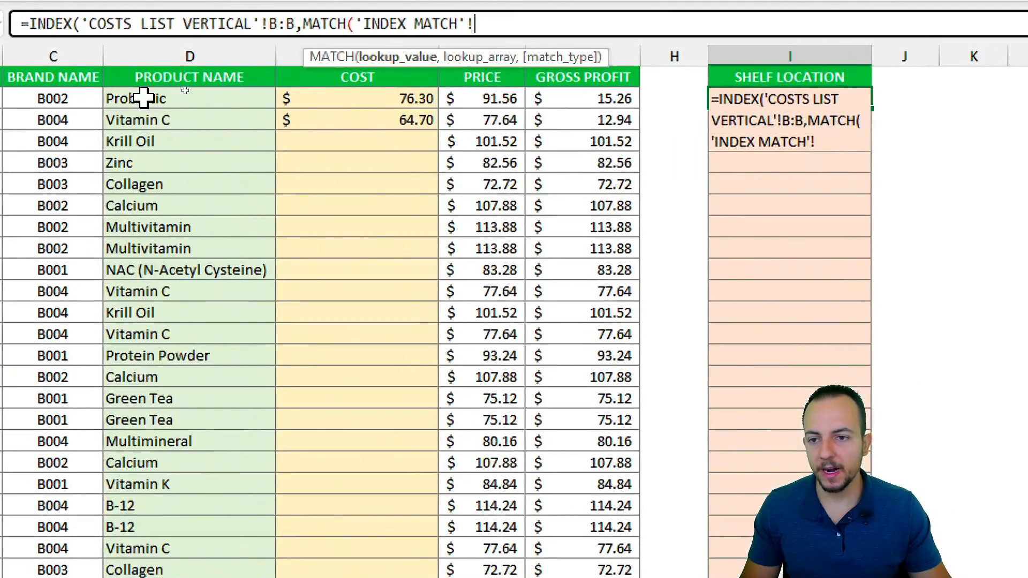
{"action": "left_click", "coordinate": [219, 91]}
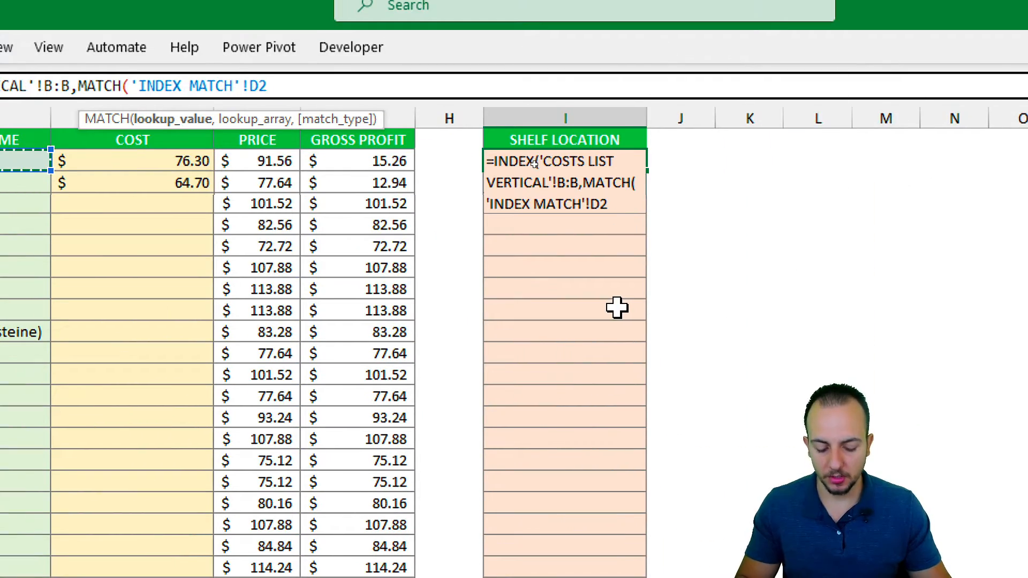
{"action": "type", "text": ","}
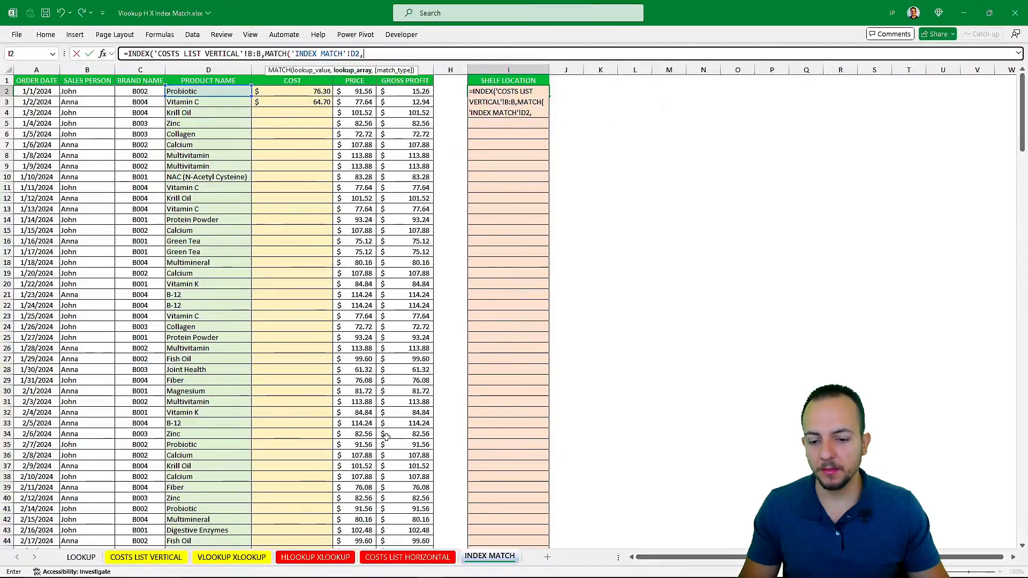
- Set the MATCH lookup array to Product Name column C:C of COSTS LIST VERTICAL with exact match 0, and complete the formula
{"action": "left_click", "coordinate": [175, 557]}
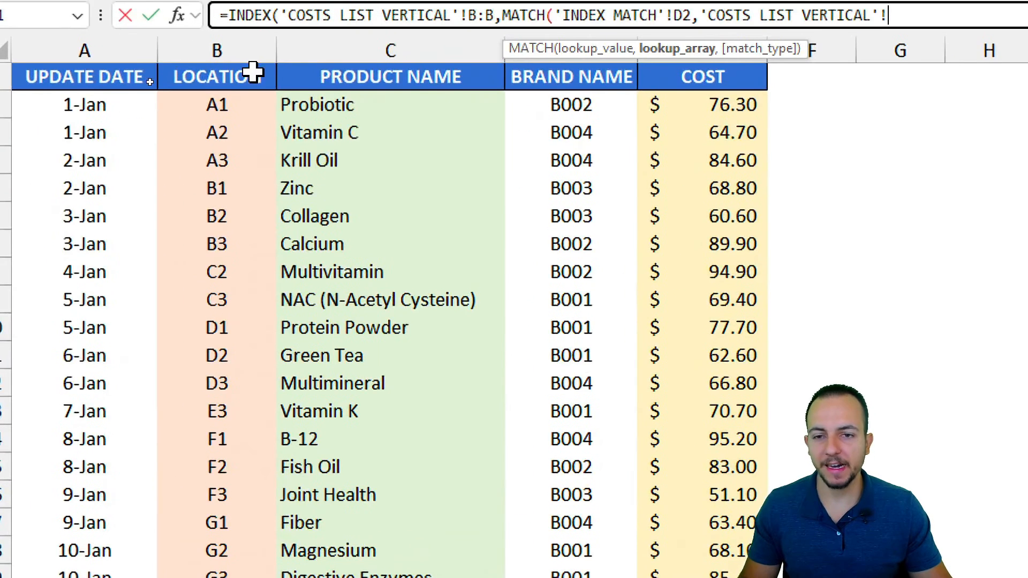
{"action": "left_click", "coordinate": [353, 65]}
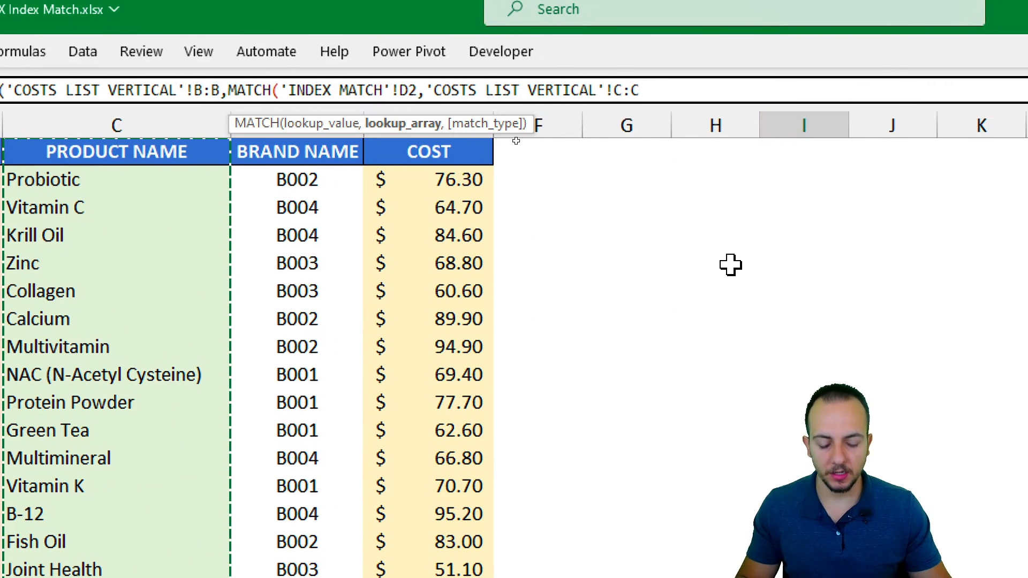
{"action": "type", "text": ","}
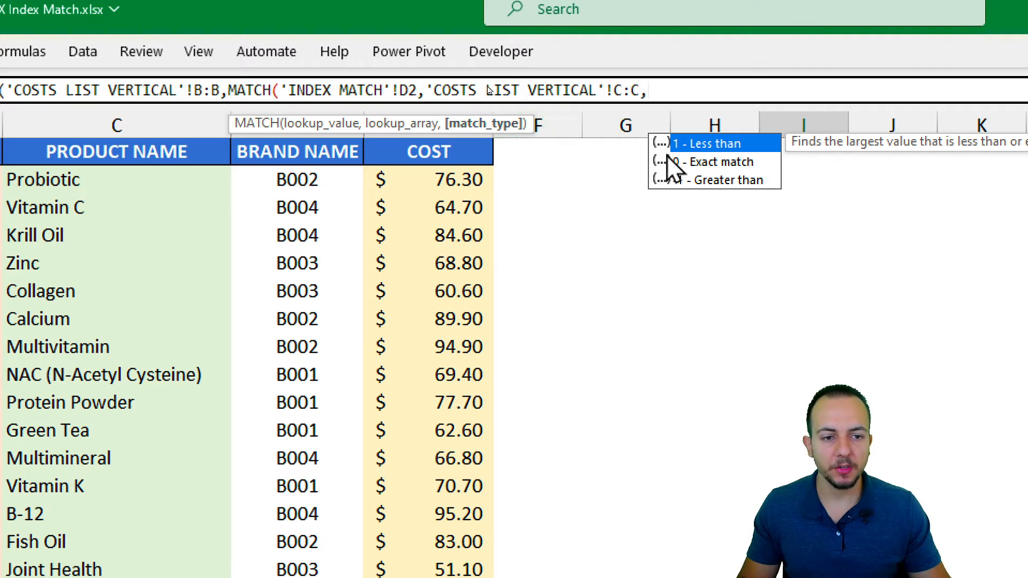
{"action": "double_click", "coordinate": [707, 162]}
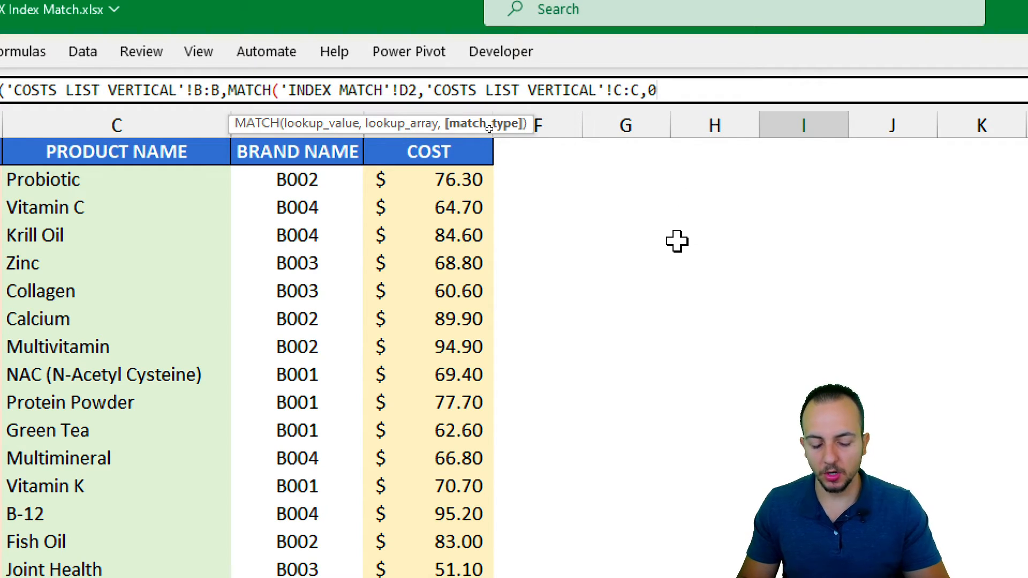
{"action": "type", "text": "))"}
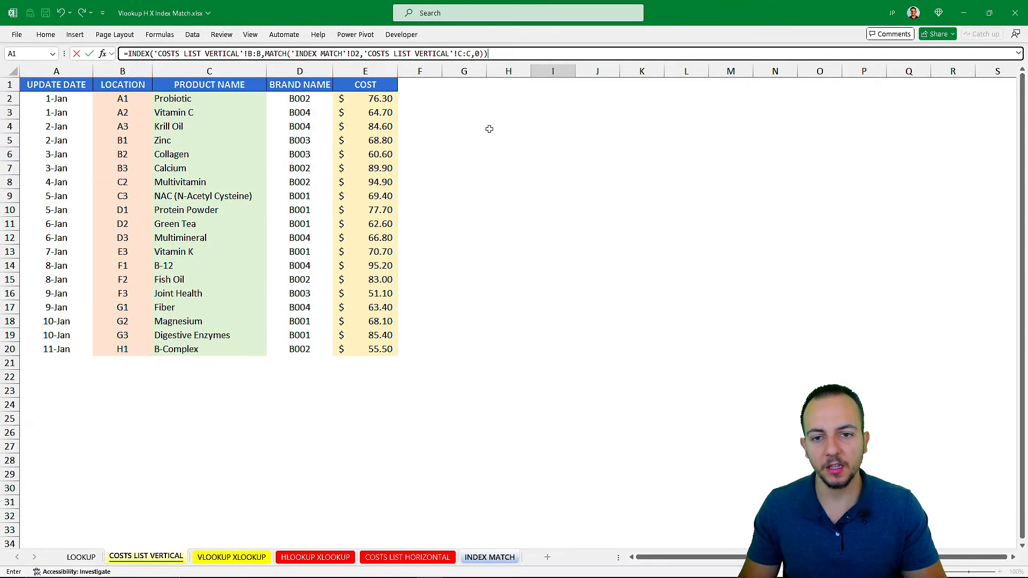
{"action": "key", "text": "Return"}
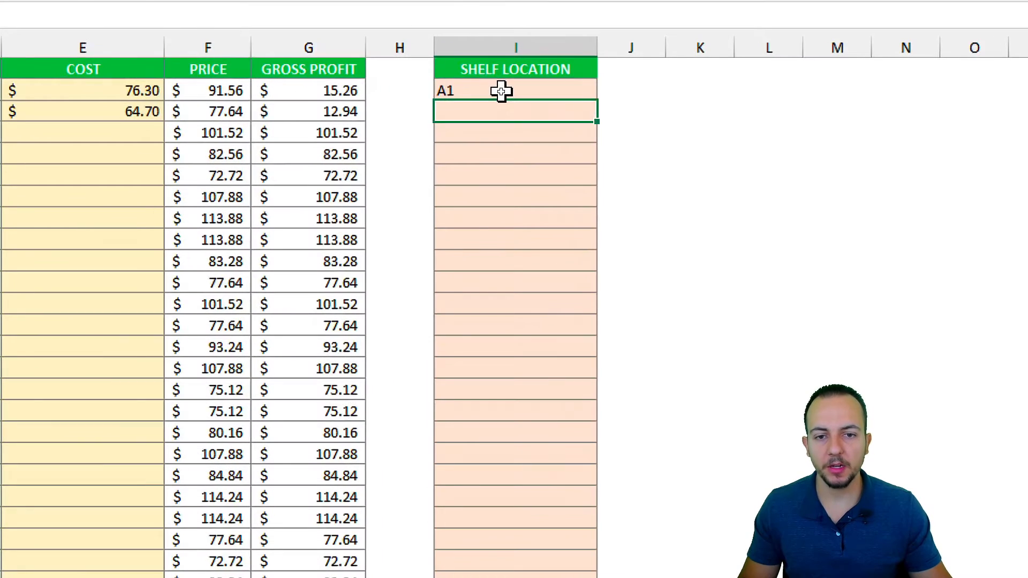
- Try filling the I2 formula down the Shelf Location column, and clear the copied cells from I3 down
{"action": "left_click", "coordinate": [500, 91]}
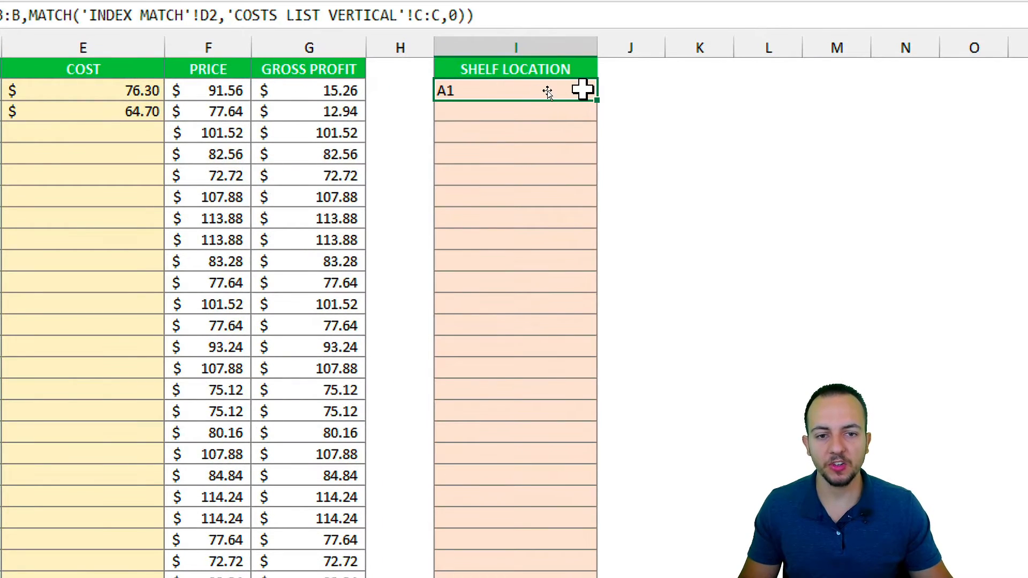
{"action": "left_click_drag", "start_coordinate": [597, 103], "coordinate": [587, 371]}
{"action": "left_click", "coordinate": [531, 138]}
{"action": "left_click_drag", "start_coordinate": [491, 107], "coordinate": [525, 361]}
{"action": "key", "text": "Delete"}
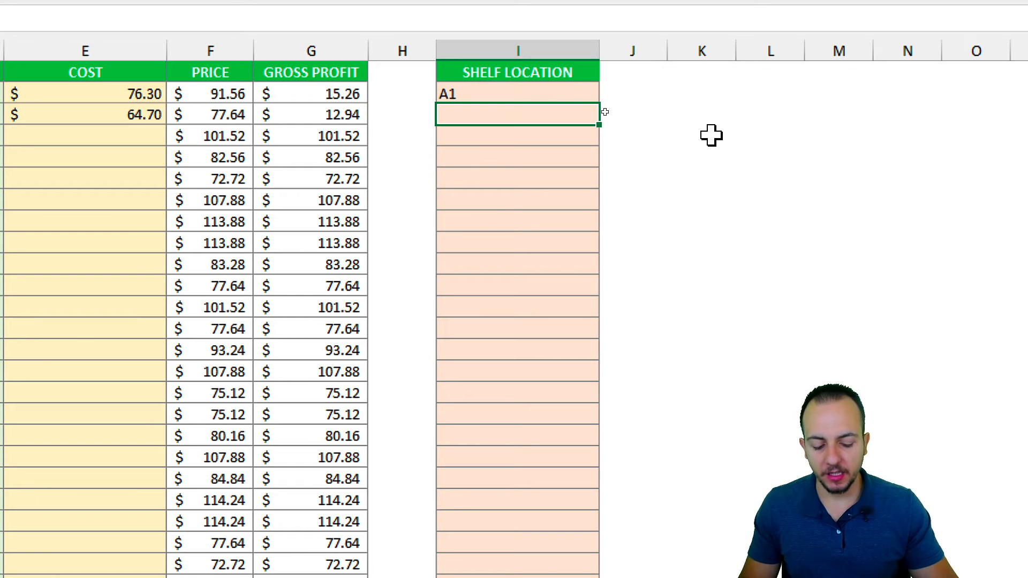
- Start an INDEX formula in I3, using absolute Location row $2:$2 of COSTS LIST HORIZONTAL as the array
{"action": "type", "text": "=inde"}
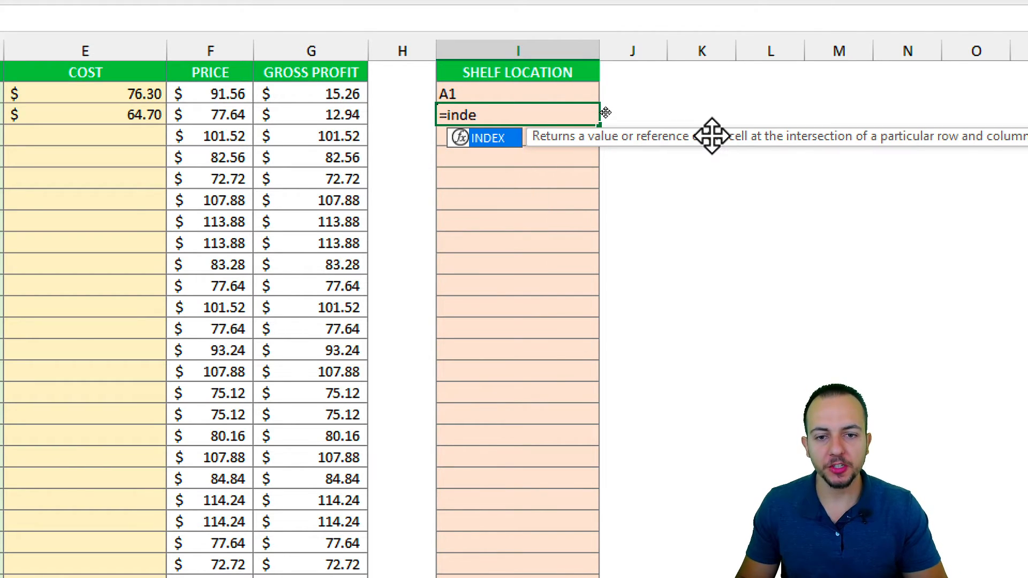
{"action": "double_click", "coordinate": [503, 140]}
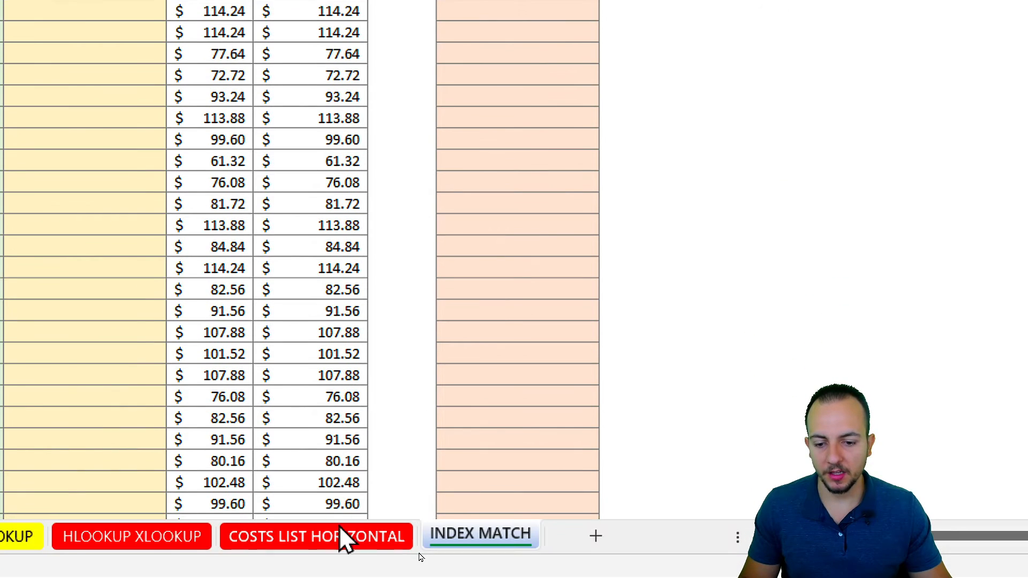
{"action": "left_click", "coordinate": [336, 535]}
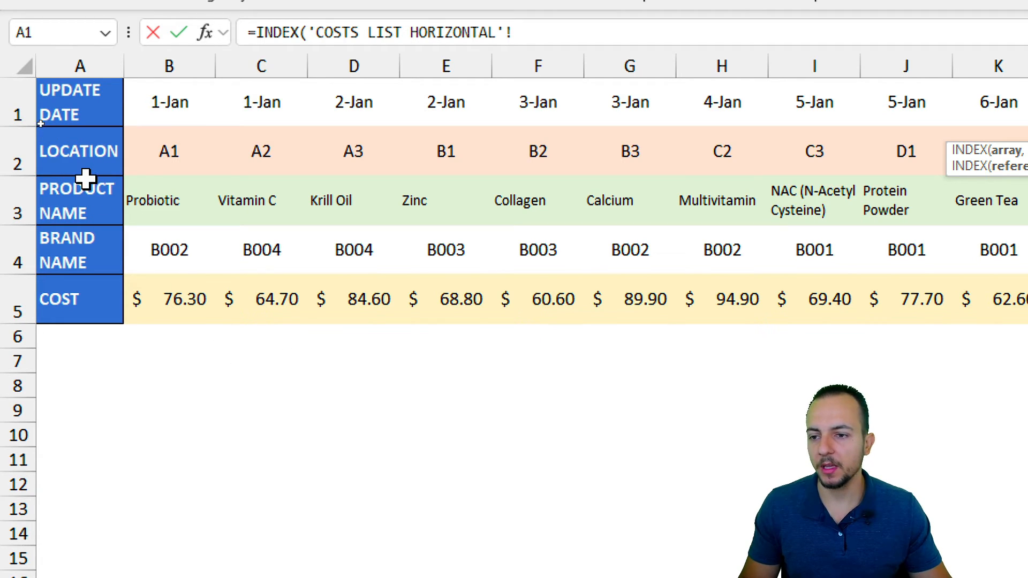
{"action": "left_click", "coordinate": [8, 149]}
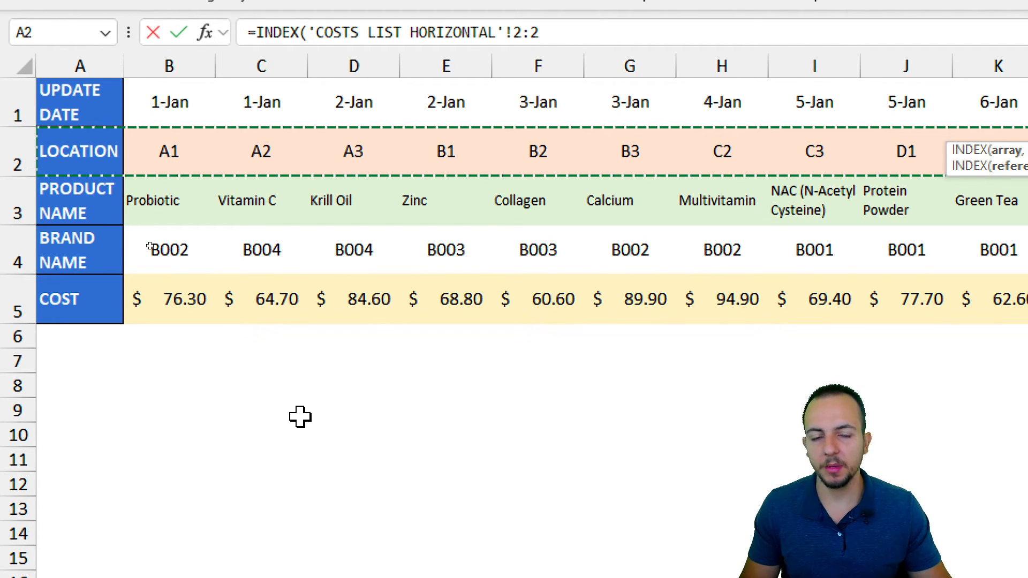
{"action": "key", "text": "F4"}
{"action": "key", "text": "F4"}
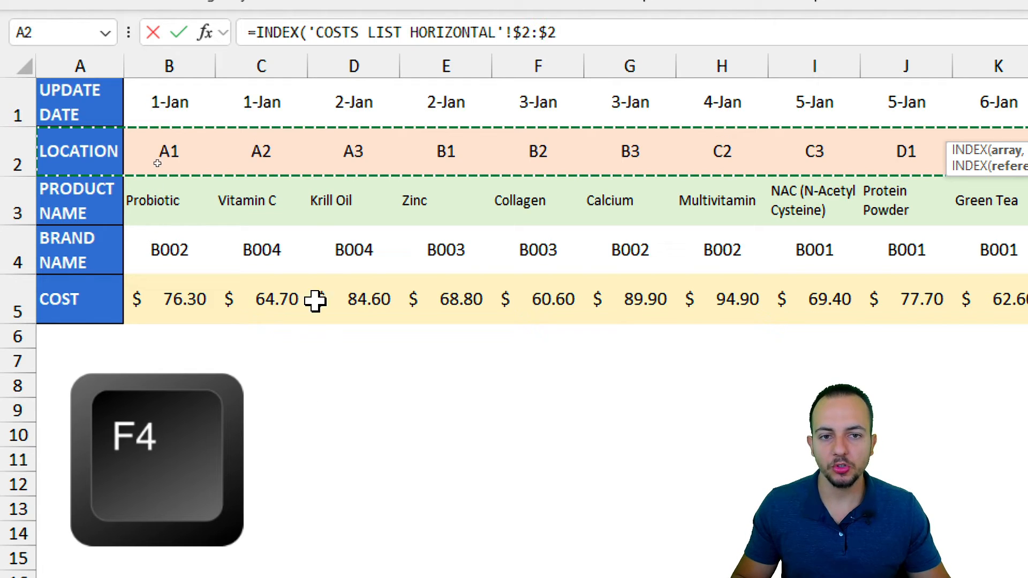
- Leave the INDEX row number empty and nest MATCH as the column number, with INDEX MATCH cell D3 as lookup value
{"action": "left_click", "coordinate": [573, 109]}
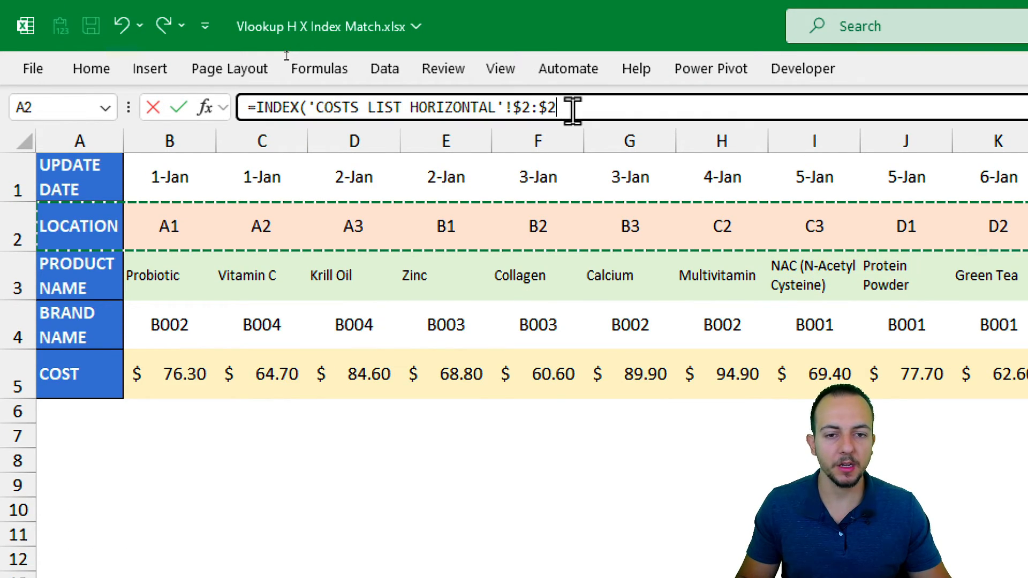
{"action": "type", "text": ","}
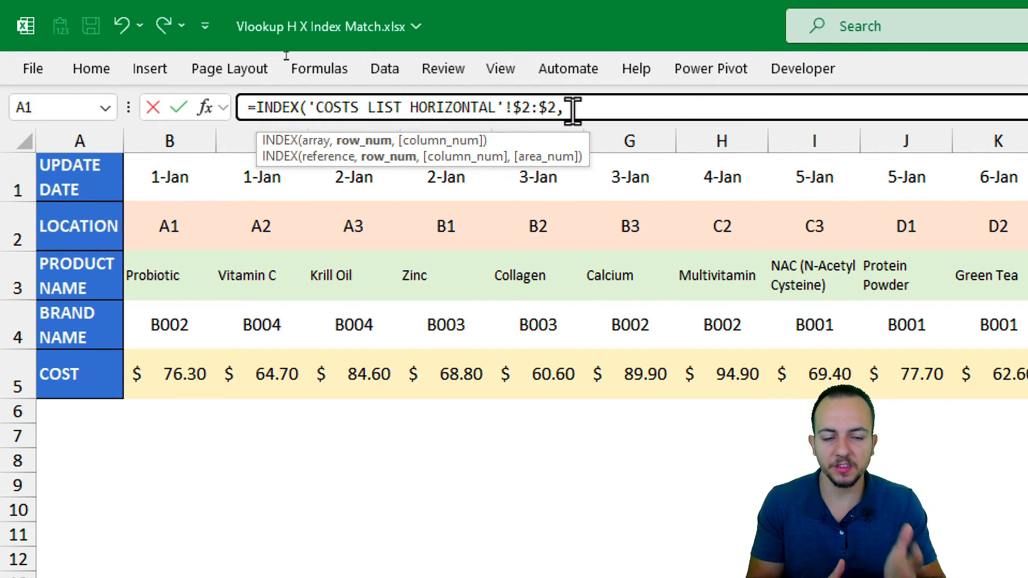
{"action": "type", "text": ","}
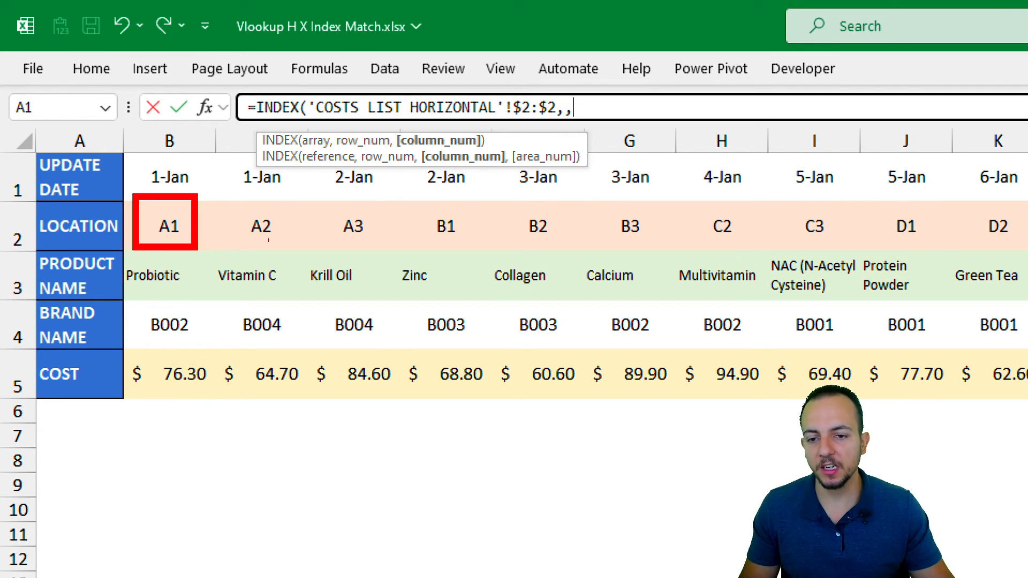
{"action": "left_click_drag", "start_coordinate": [416, 201], "coordinate": [466, 248]}
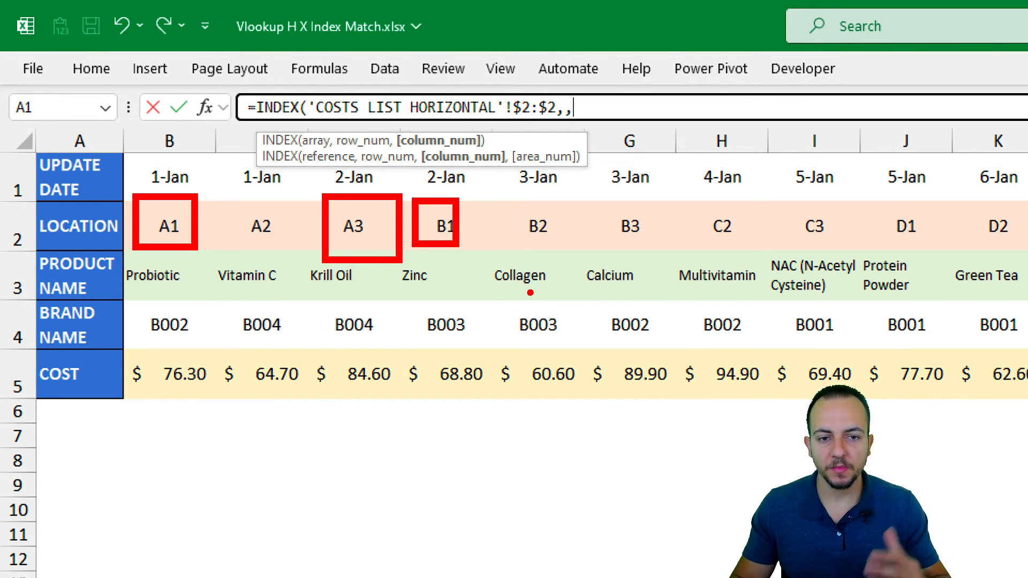
{"action": "type", "text": "match"}
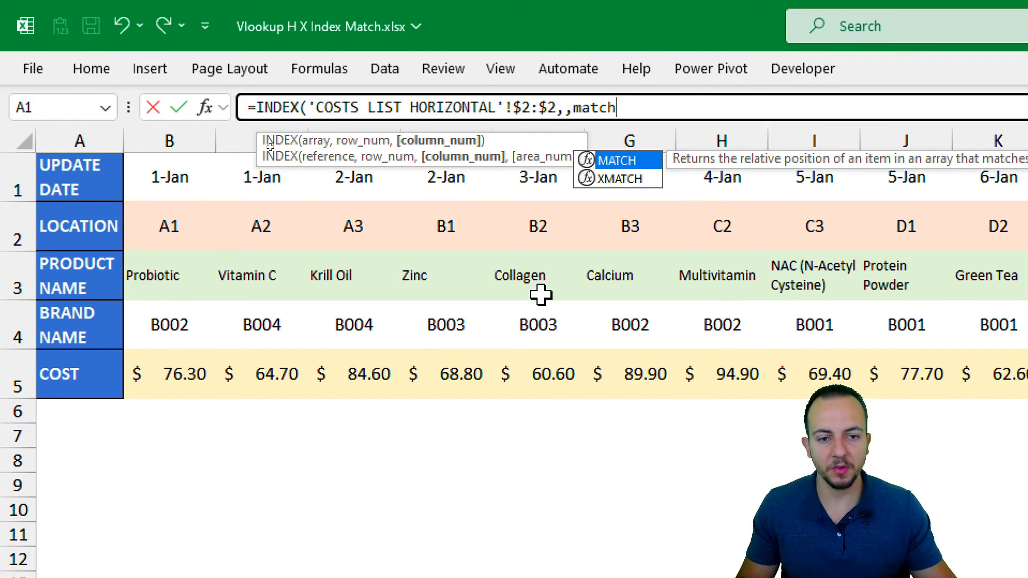
{"action": "double_click", "coordinate": [621, 160]}
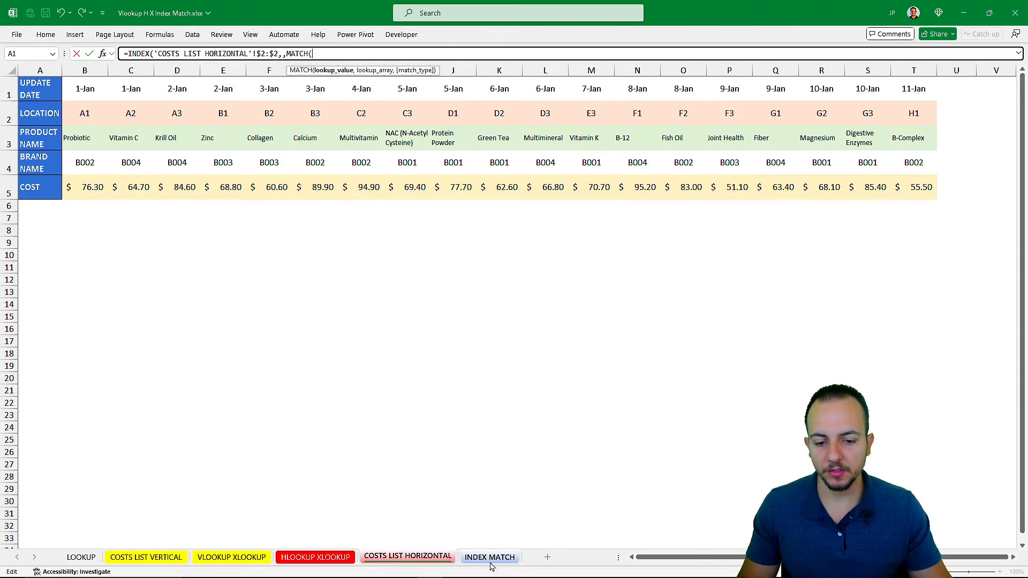
{"action": "left_click", "coordinate": [491, 562]}
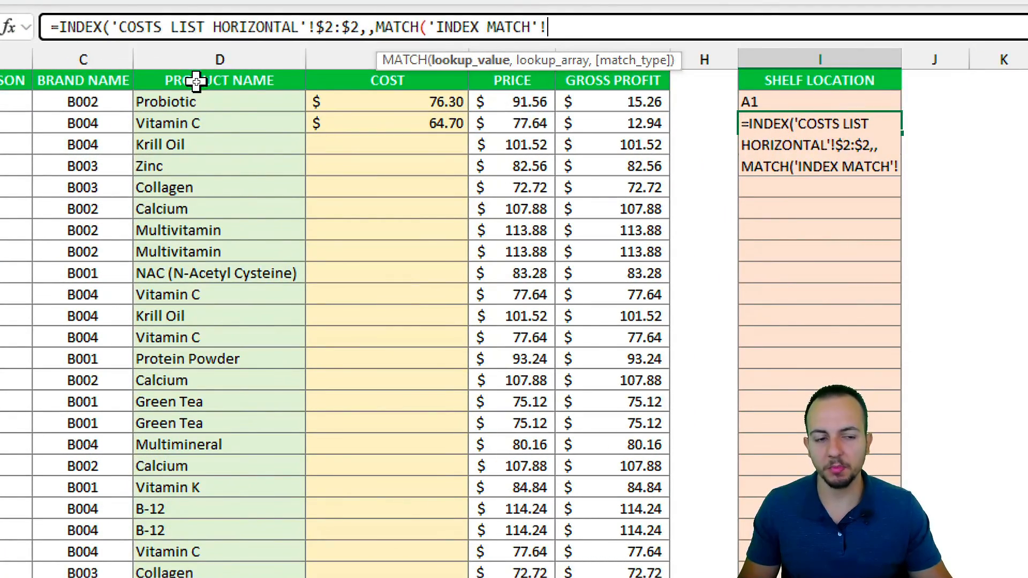
{"action": "left_click", "coordinate": [235, 124]}
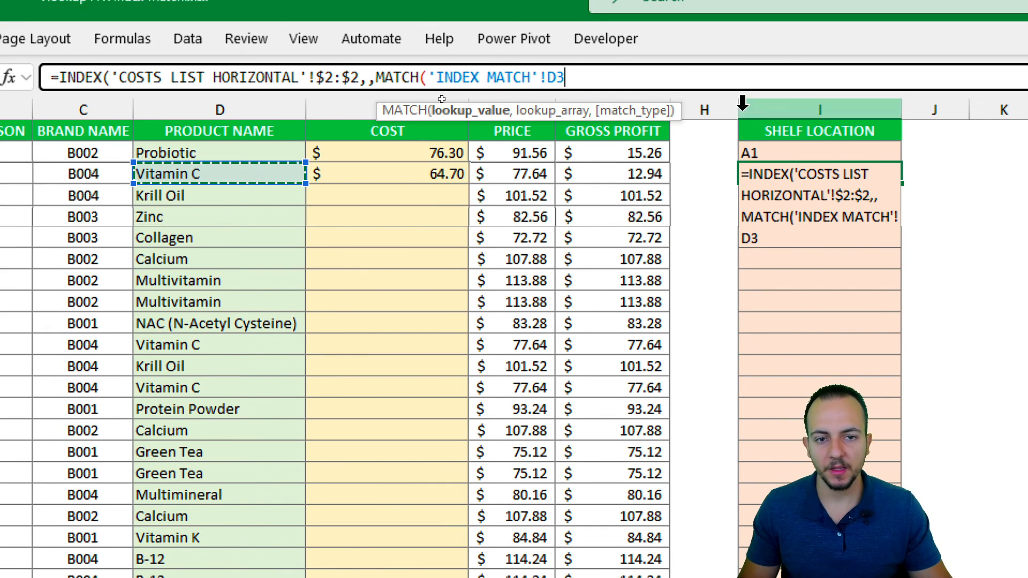
{"action": "type", "text": ","}
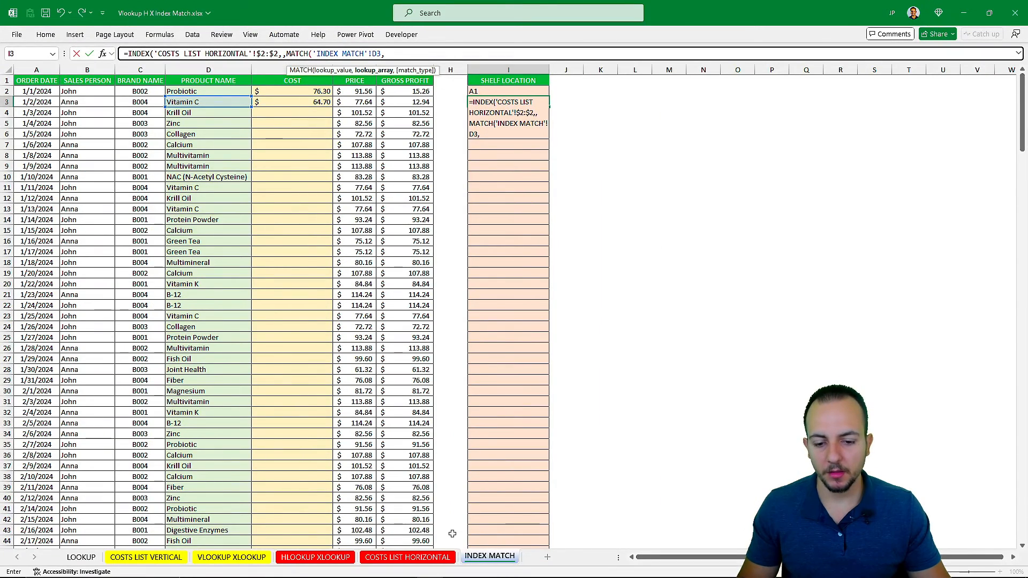
- Set the MATCH lookup array to absolute Product Name row $3:$3 of COSTS LIST HORIZONTAL with exact match 0, and complete the formula
{"action": "left_click", "coordinate": [439, 556]}
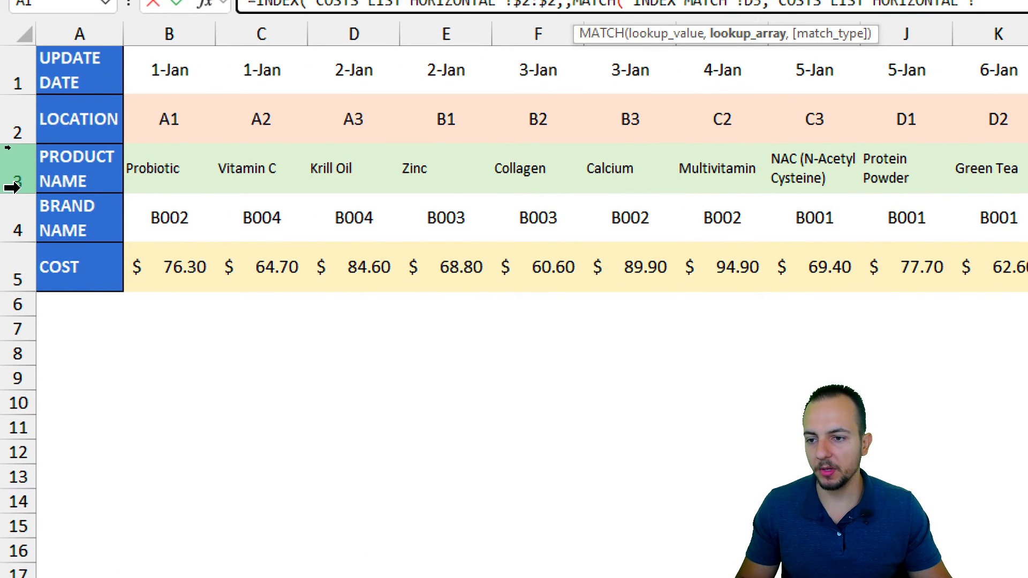
{"action": "left_click", "coordinate": [10, 146]}
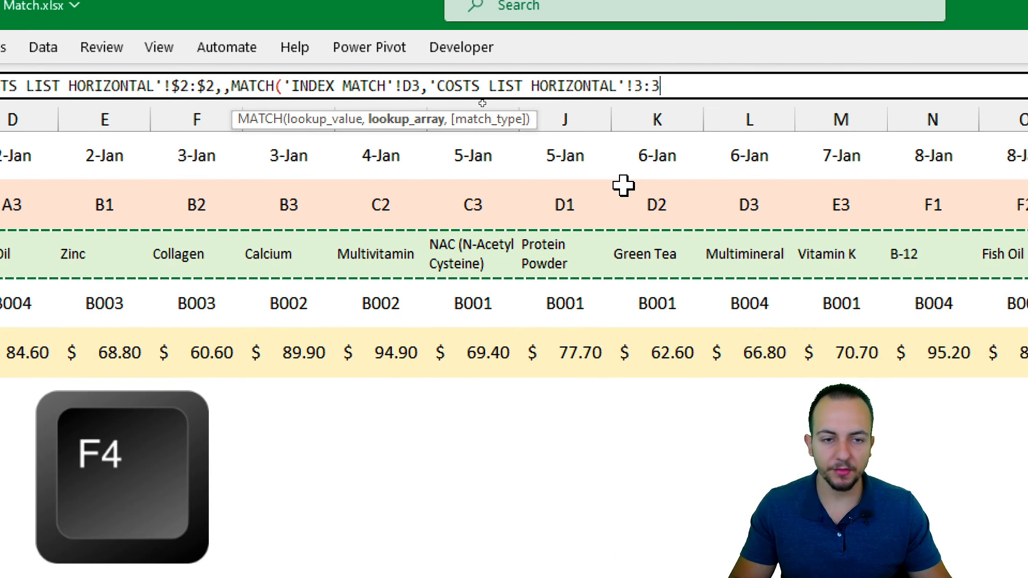
{"action": "key", "text": "F4"}
{"action": "type", "text": ","}
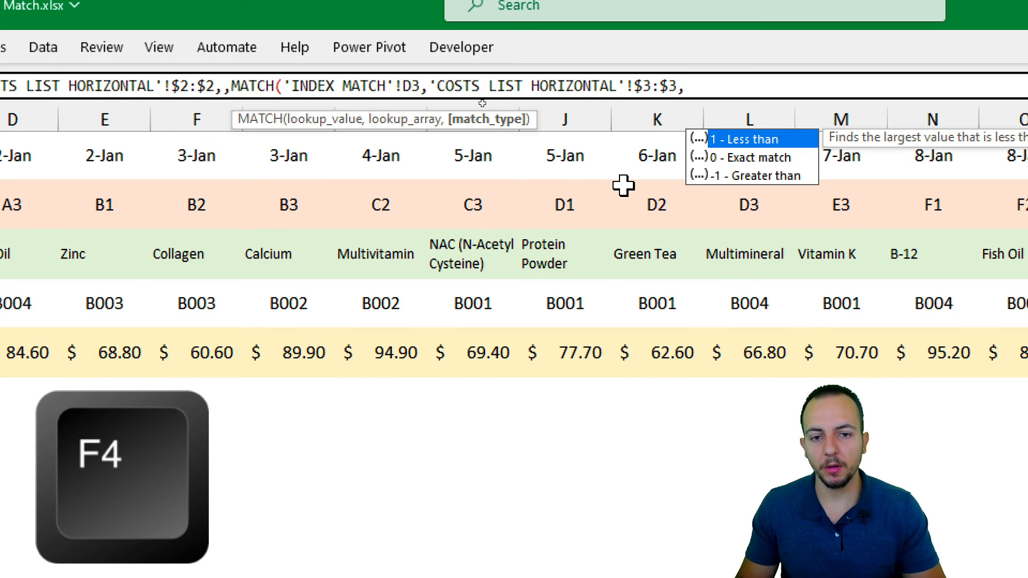
{"action": "double_click", "coordinate": [775, 157]}
{"action": "type", "text": "))"}
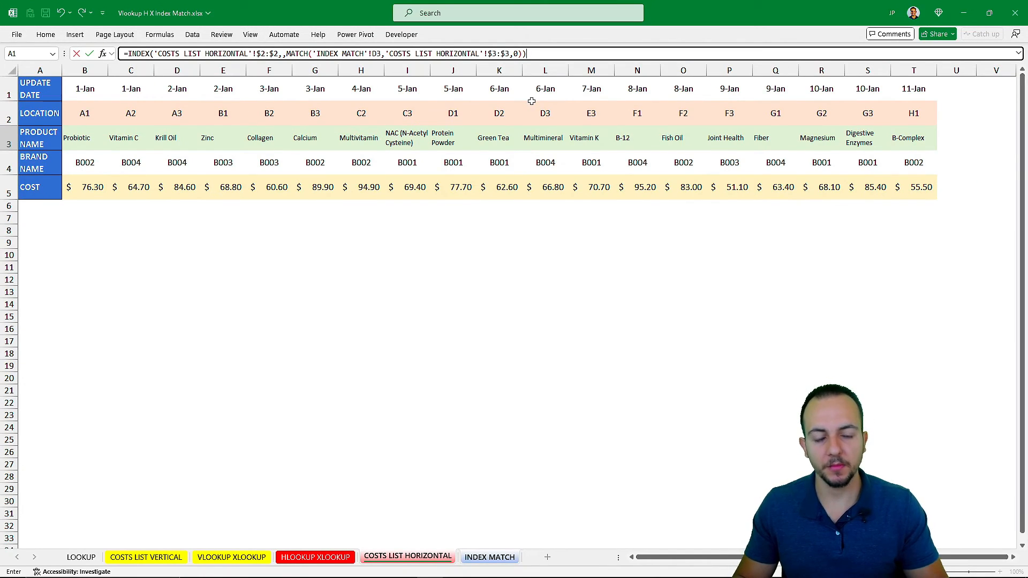
{"action": "key", "text": "Return"}
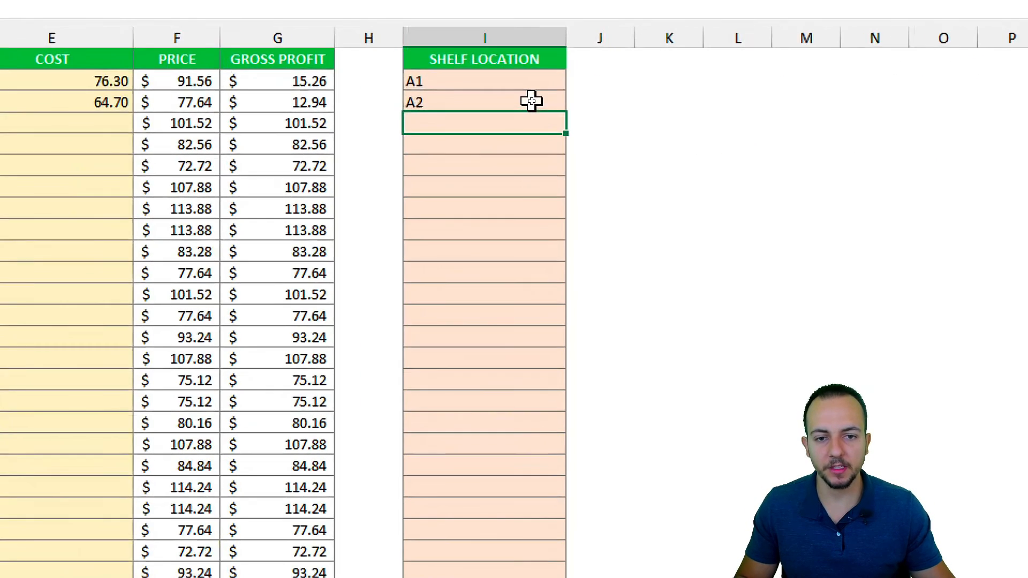
- Try filling the I3 formula down the Shelf Location column to row 17, and clear the copied cells from I4 down
{"action": "left_click", "coordinate": [530, 100]}
{"action": "left_click_drag", "start_coordinate": [562, 114], "coordinate": [544, 407]}
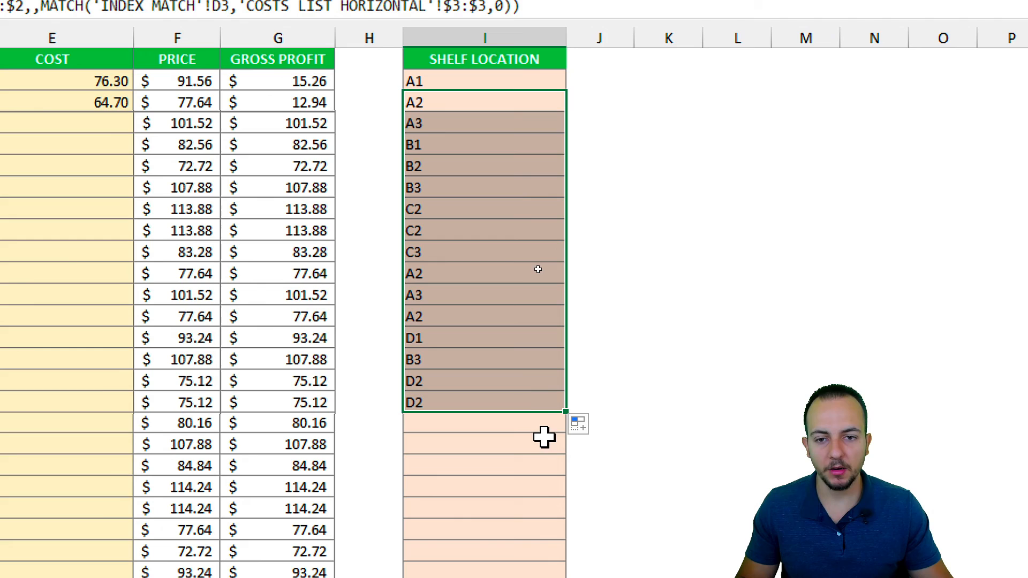
{"action": "left_click", "coordinate": [494, 142]}
{"action": "left_click_drag", "start_coordinate": [450, 122], "coordinate": [436, 408]}
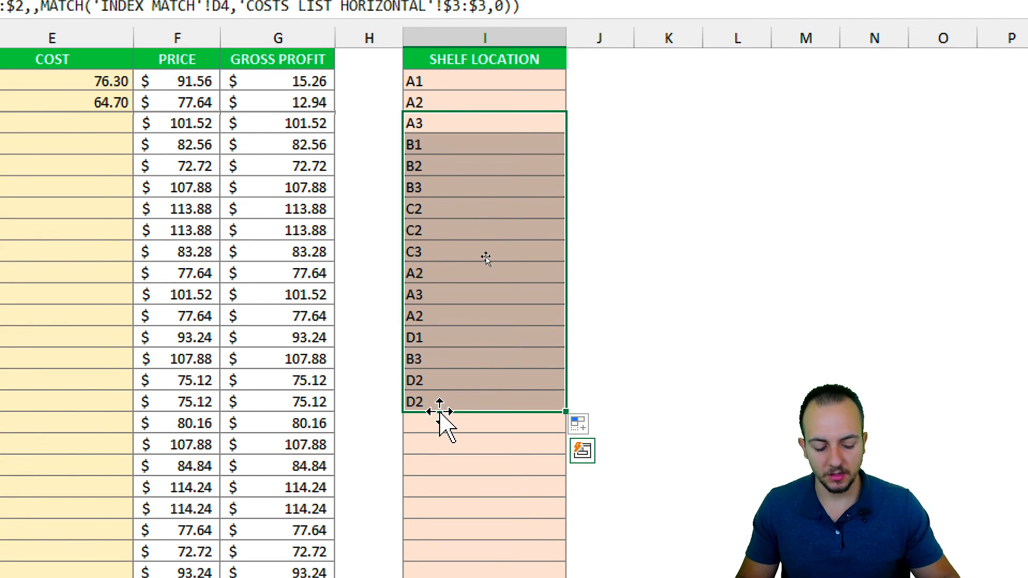
{"action": "key", "text": "Delete"}
{"action": "key", "text": "Up"}
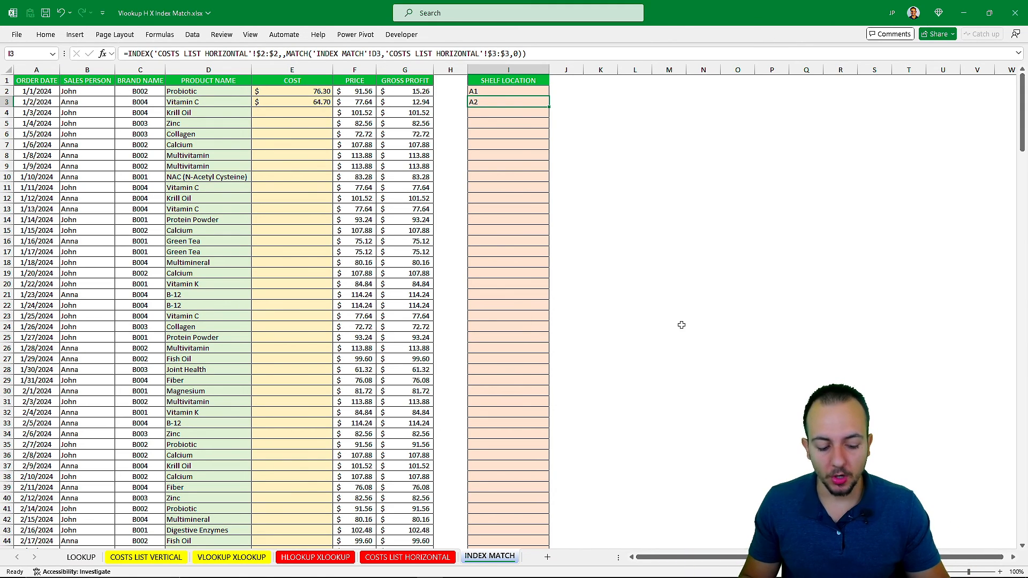
- Go back to the COSTS LIST VERTICAL sheet to review the vertical layout of the lookup table
{"action": "key", "text": "ctrl+Page_Up"}
{"action": "key", "text": "ctrl+Page_Up"}
{"action": "key", "text": "ctrl+Page_Up"}
{"action": "key", "text": "ctrl+Page_Up"}
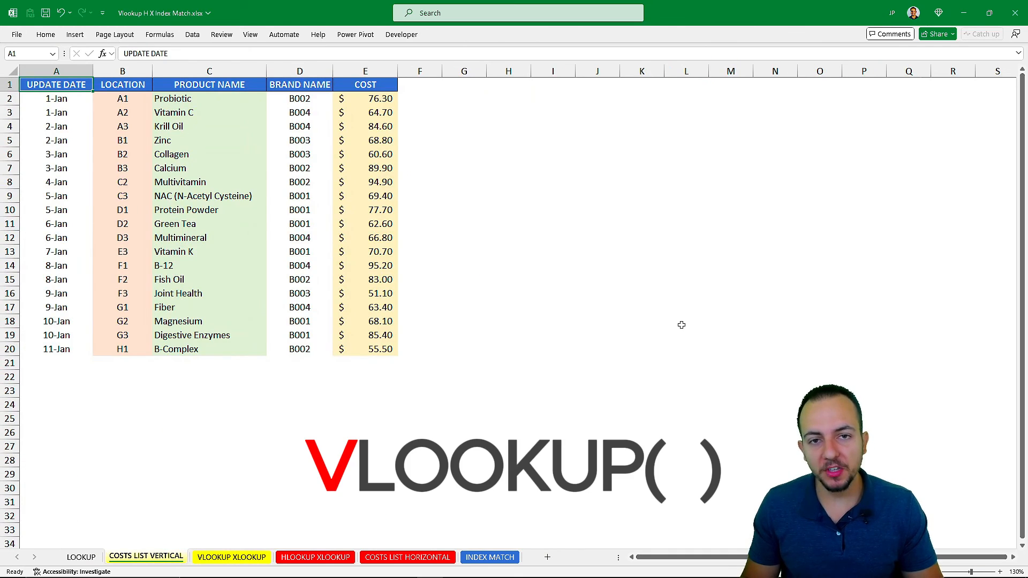